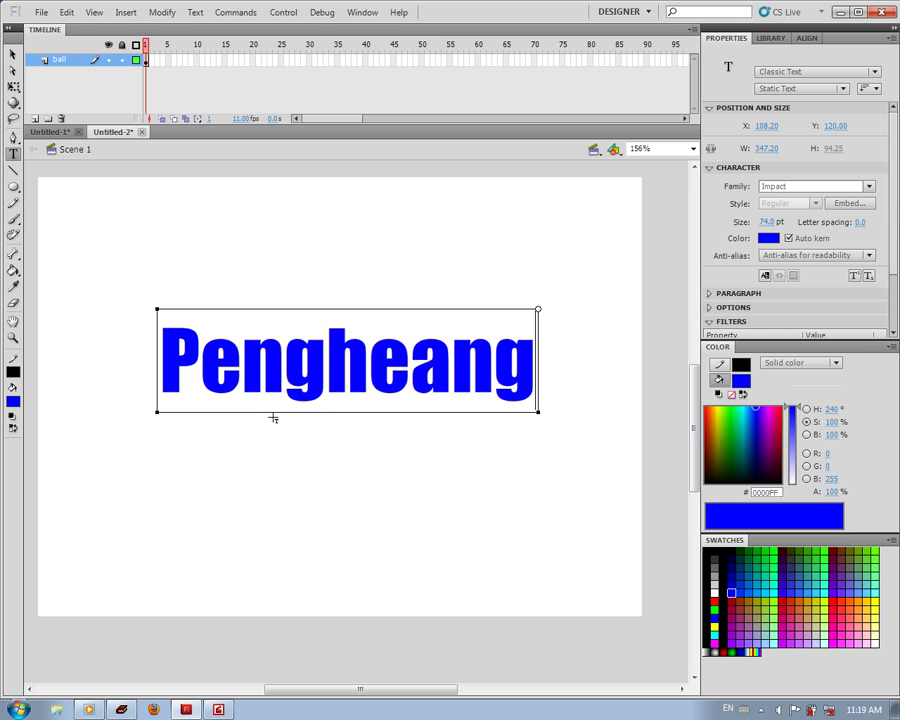
# Step: Move the blue text block to about X 59.5, Y 138.6 and break it apart into individual letters
pyautogui.click(12, 47)
pyautogui.moveTo(139, 291); pyautogui.dragTo(562, 466)
pyautogui.moveTo(397, 374); pyautogui.dragTo(341, 394)
pyautogui.rightClick(338, 395)
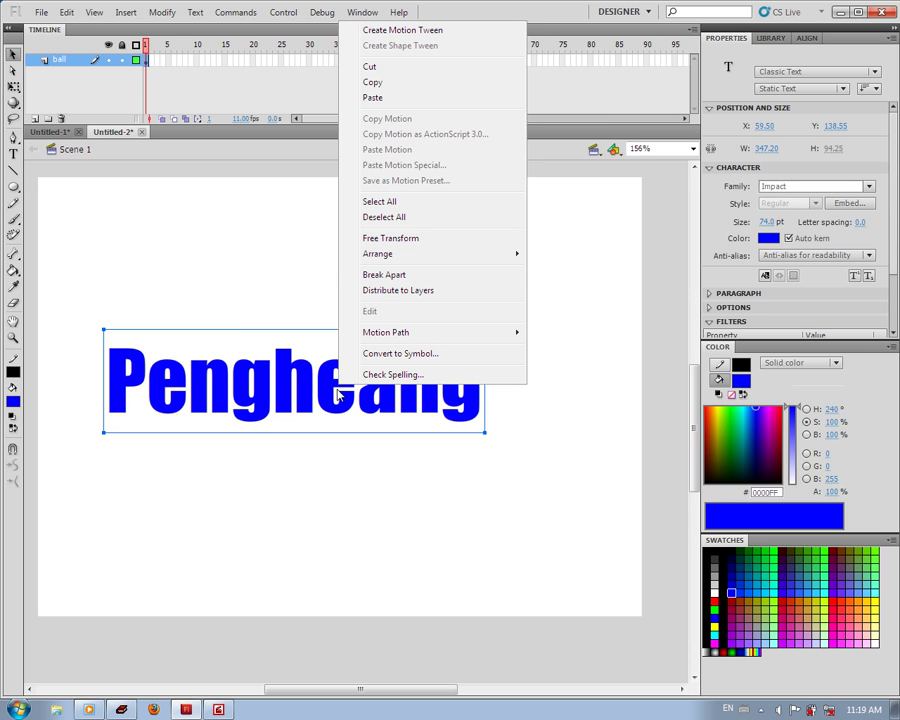
pyautogui.click(394, 274)
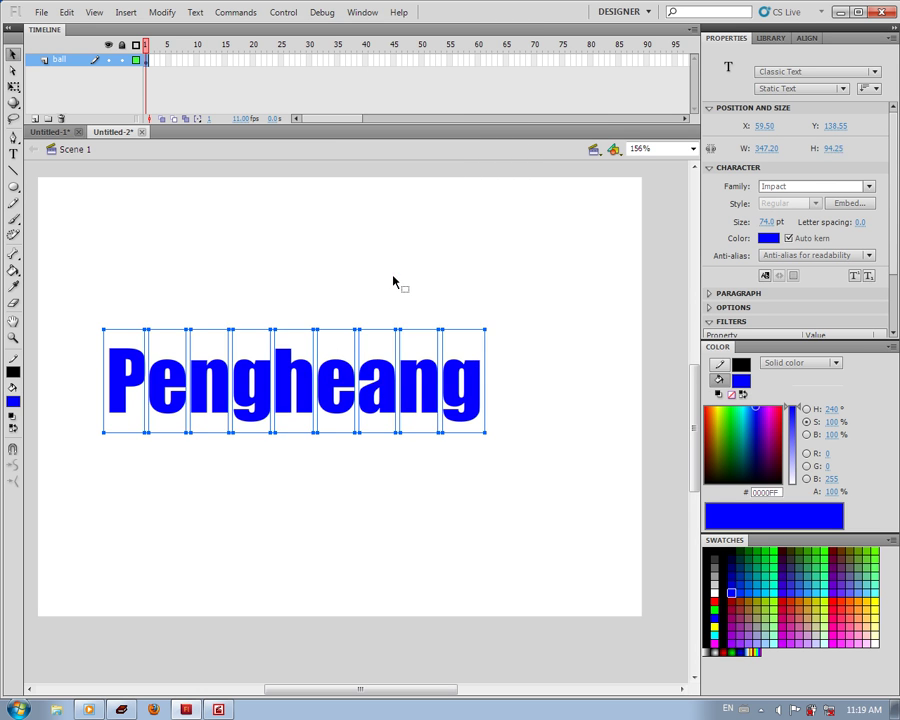
# Step: Add a layer above the ball layer, rename the ball layer as p and name the added layer e
pyautogui.click(35, 118)
pyautogui.click(28, 88)
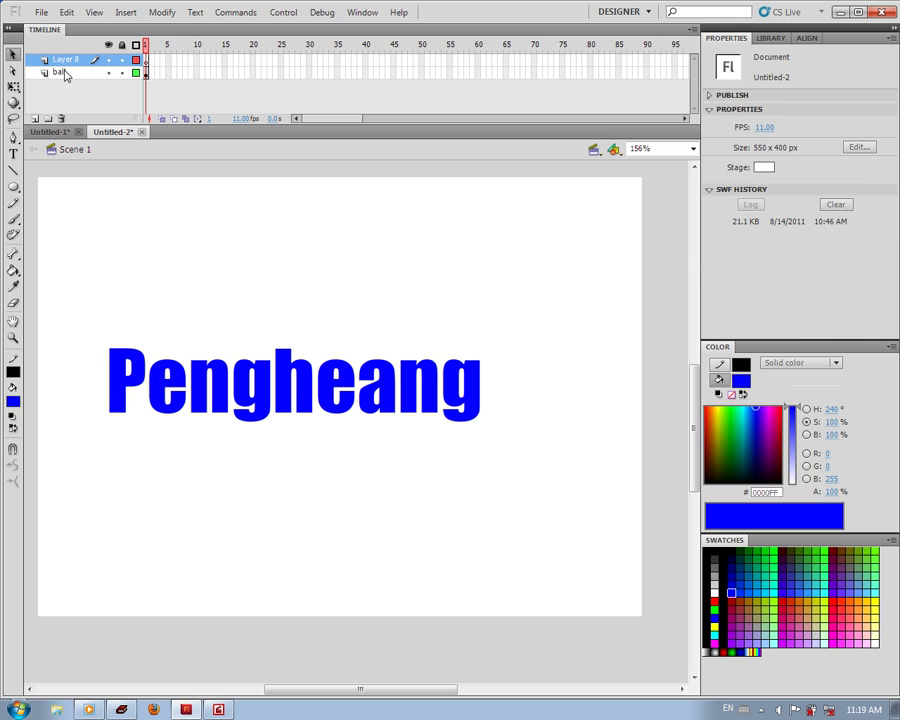
pyautogui.click(66, 74)
pyautogui.doubleClick(66, 74)
pyautogui.write('P')
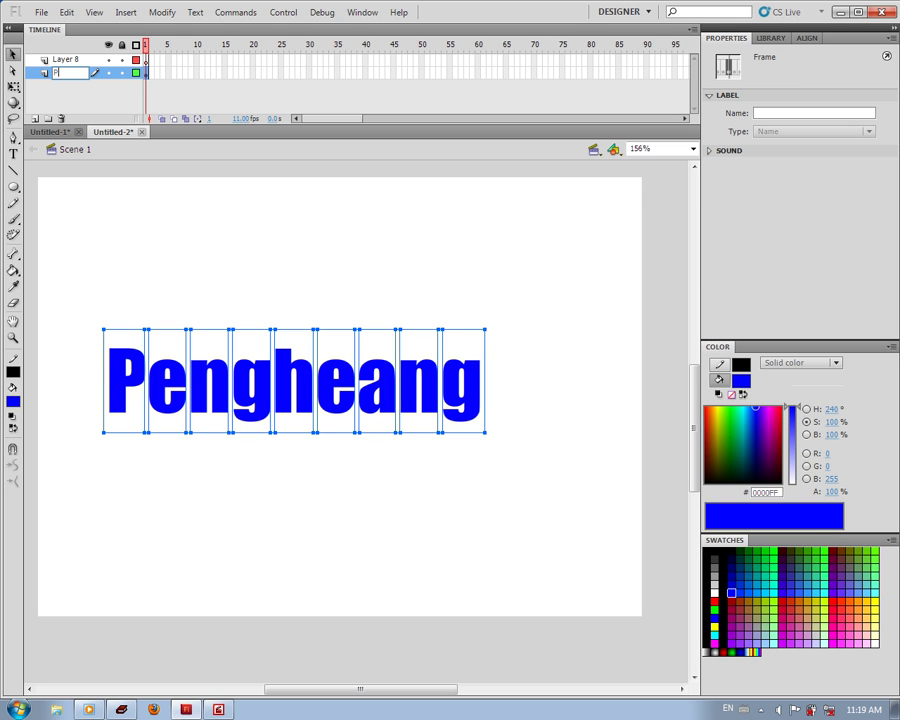
pyautogui.click(76, 63)
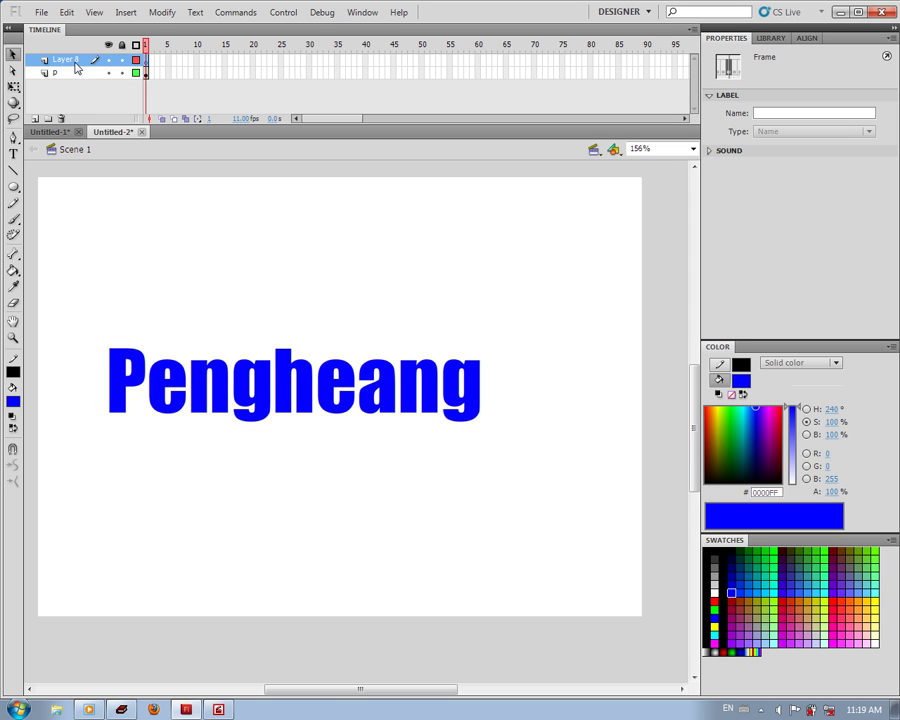
pyautogui.doubleClick(66, 61)
pyautogui.write('e')
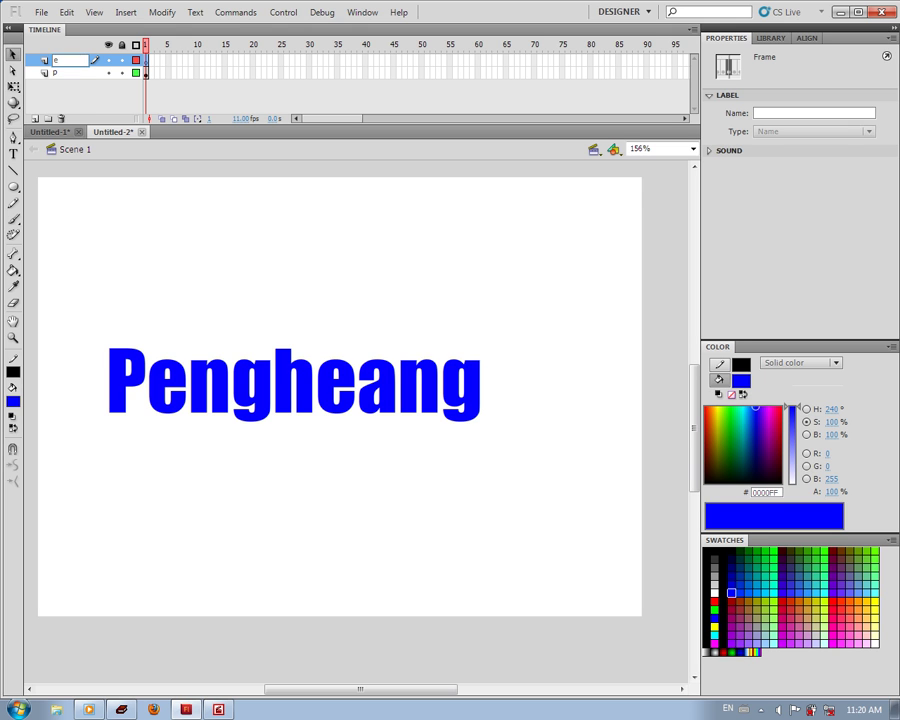
# Step: Add two more layers above layer e, naming them n and g in ascending order
pyautogui.click(35, 118)
pyautogui.click(72, 62)
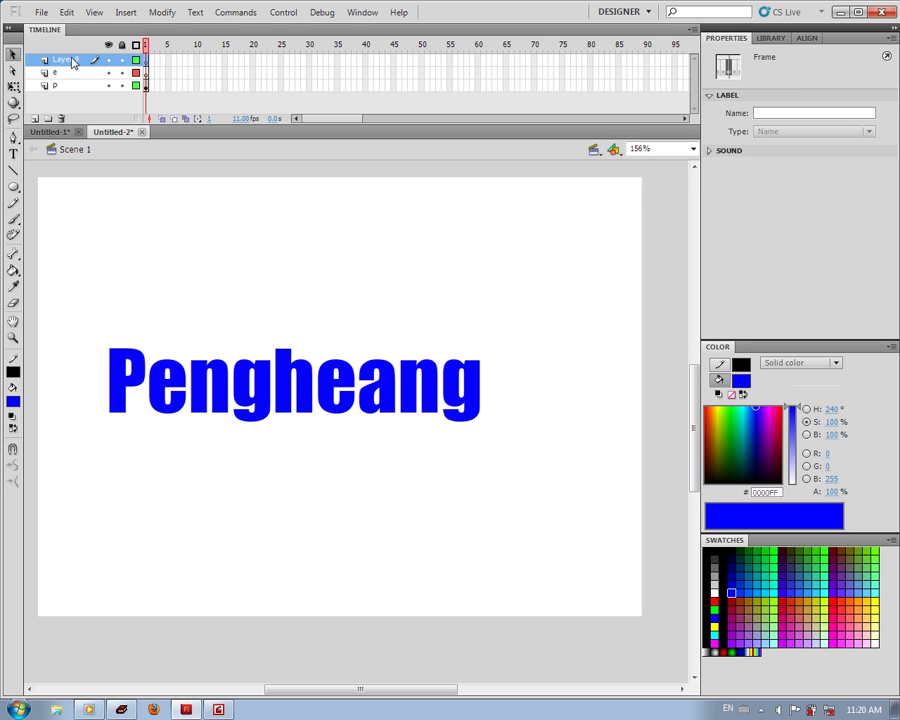
pyautogui.doubleClick(66, 61)
pyautogui.write('n')
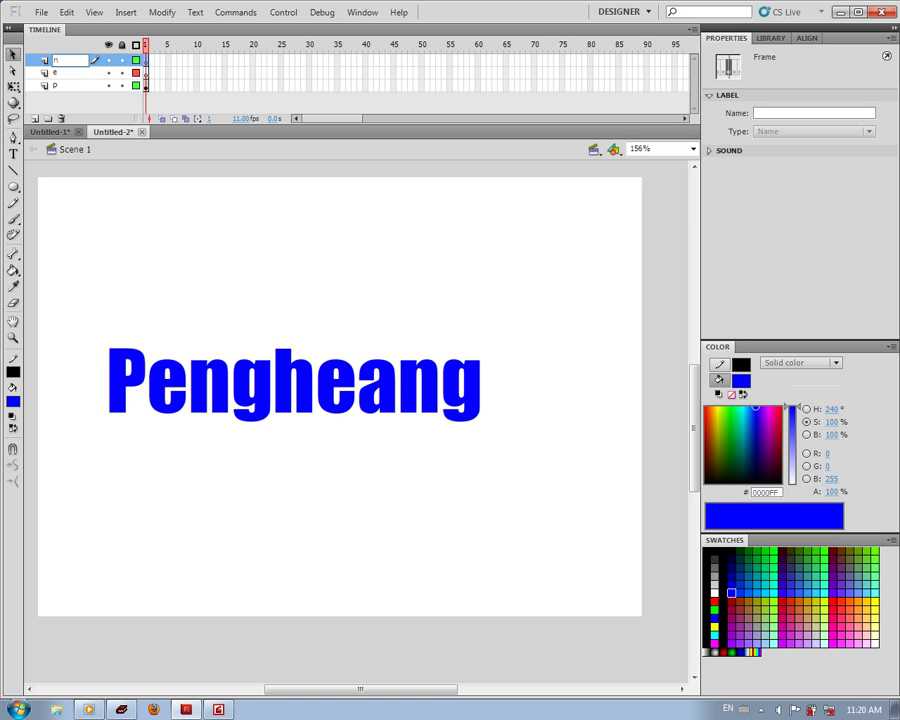
pyautogui.click(34, 119)
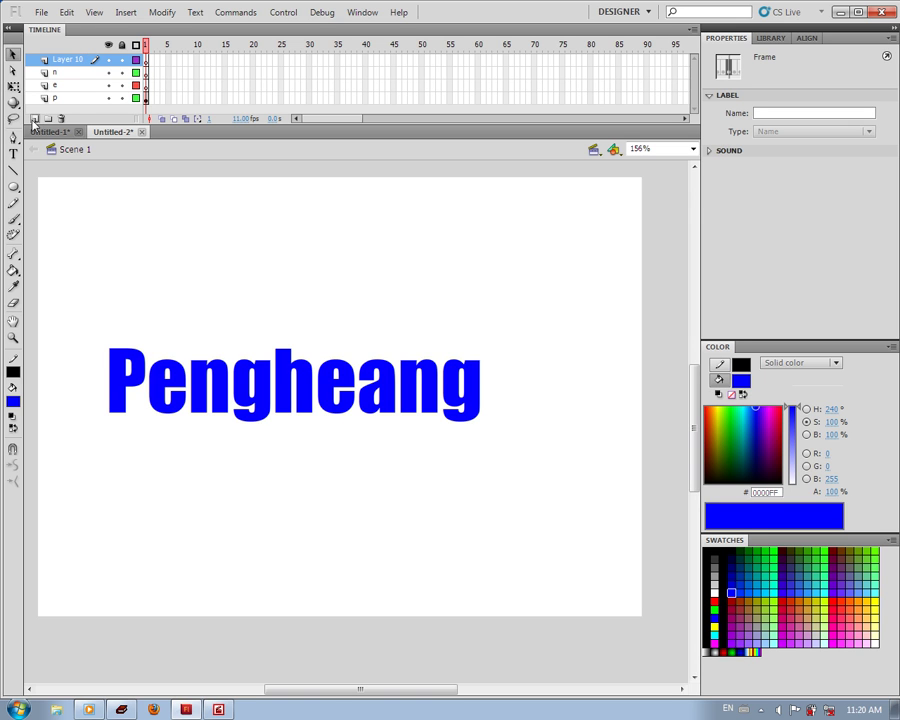
pyautogui.doubleClick(60, 60)
pyautogui.write('p')
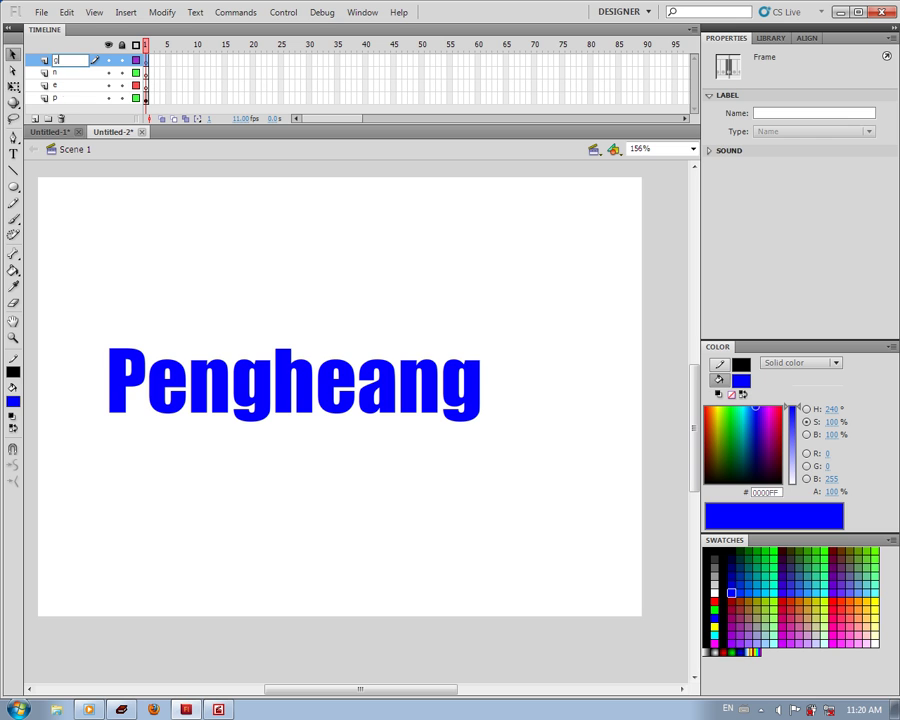
# Step: Add two layers above layer g, naming them h and e in ascending order
pyautogui.click(34, 119)
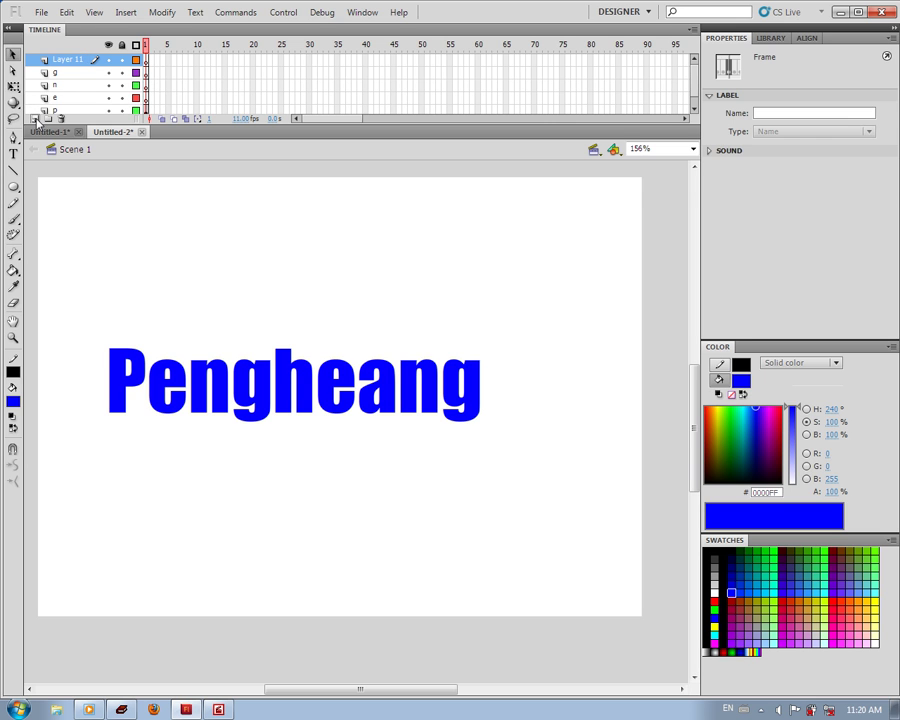
pyautogui.click(64, 62)
pyautogui.doubleClick(64, 65)
pyautogui.write('h')
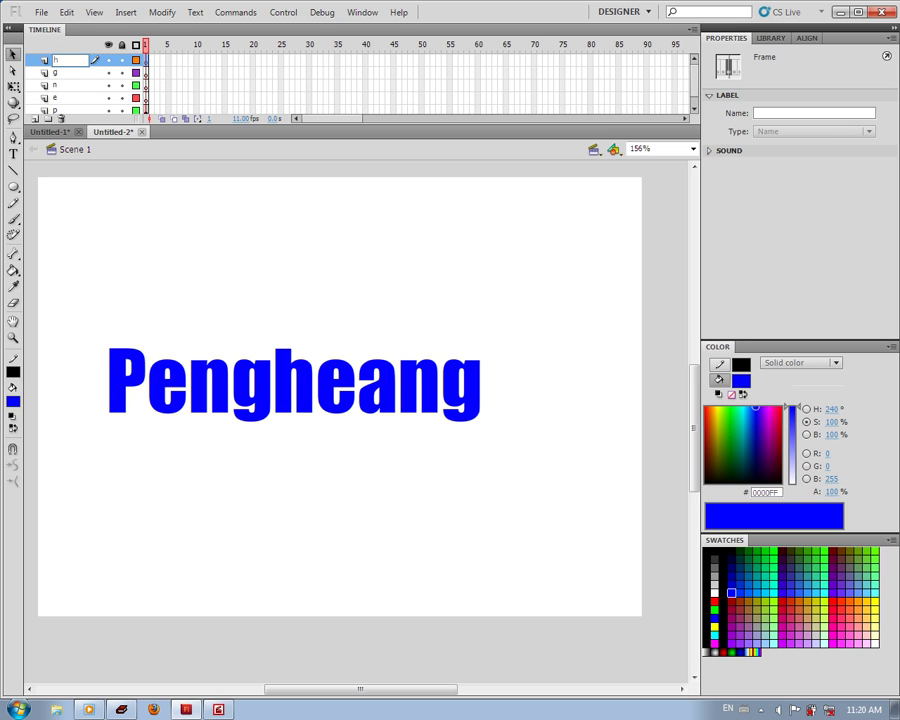
pyautogui.click(34, 119)
pyautogui.doubleClick(67, 60)
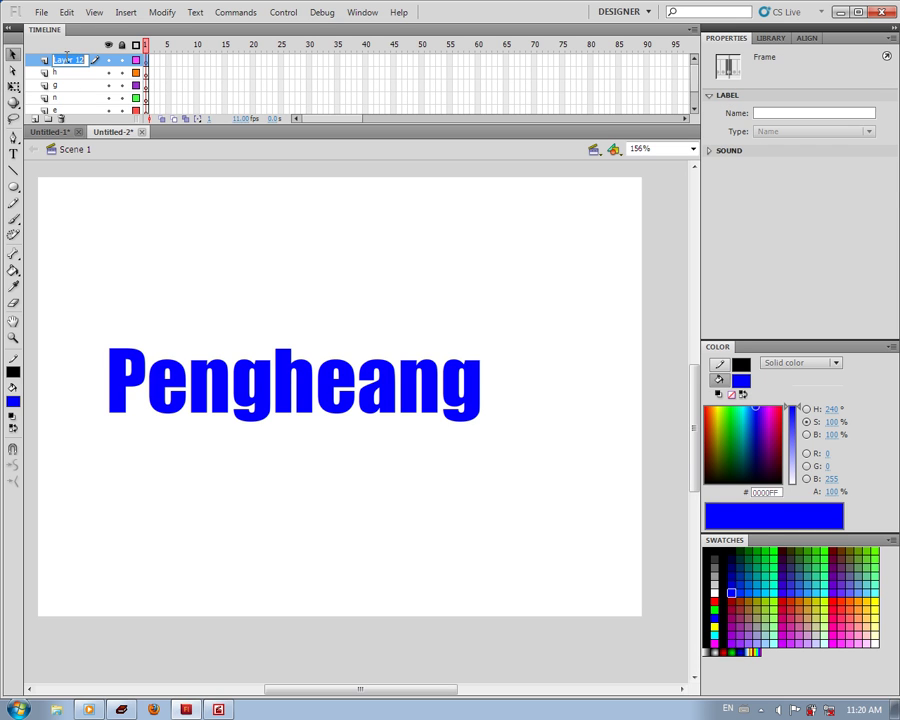
pyautogui.write('e')
# Step: Add three layers on top of the layer stack, naming them a, n and g in ascending order
pyautogui.click(34, 119)
pyautogui.doubleClick(72, 58)
pyautogui.write('a')
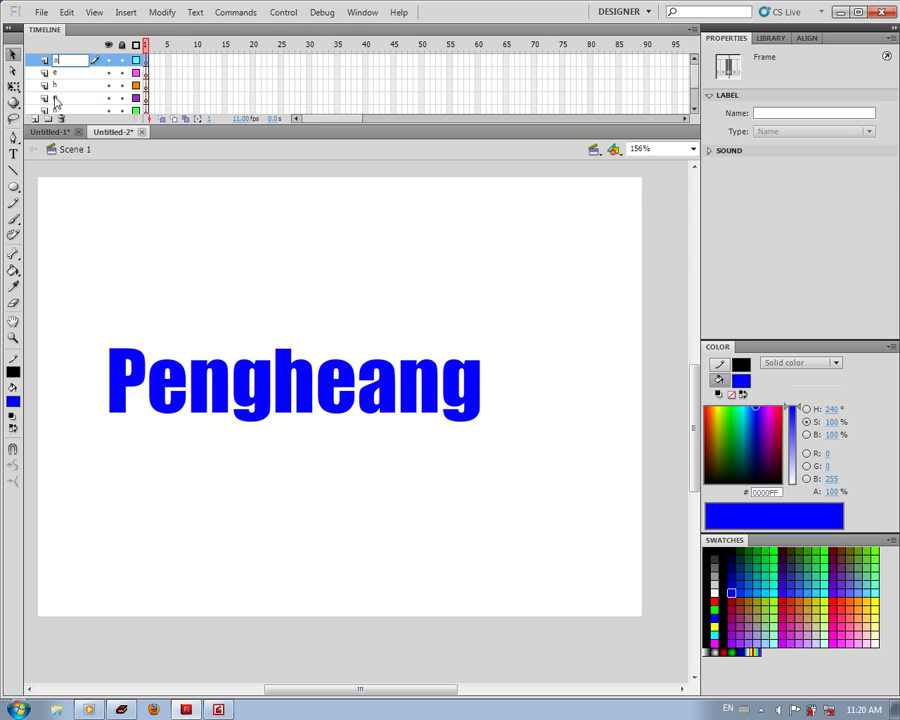
pyautogui.click(34, 119)
pyautogui.doubleClick(68, 60)
pyautogui.write('n')
pyautogui.click(34, 119)
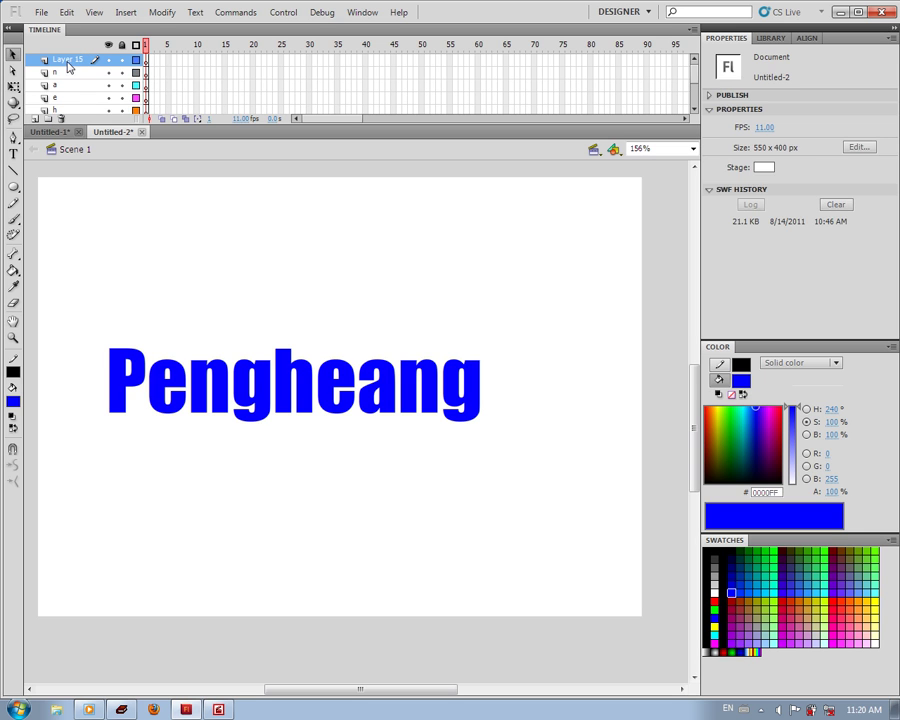
pyautogui.doubleClick(68, 59)
pyautogui.write('g')
# Step: Enlarge the timeline area so that all nine letter layers fit in it
pyautogui.moveTo(66, 126); pyautogui.dragTo(90, 203)
pyautogui.click(105, 191)
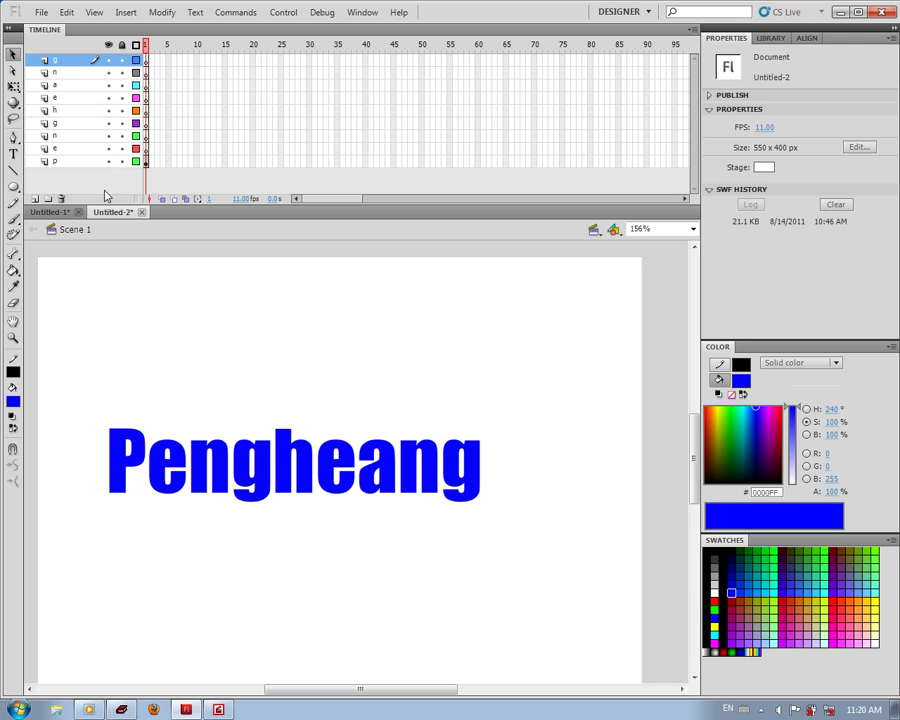
pyautogui.moveTo(100, 204); pyautogui.dragTo(103, 151)
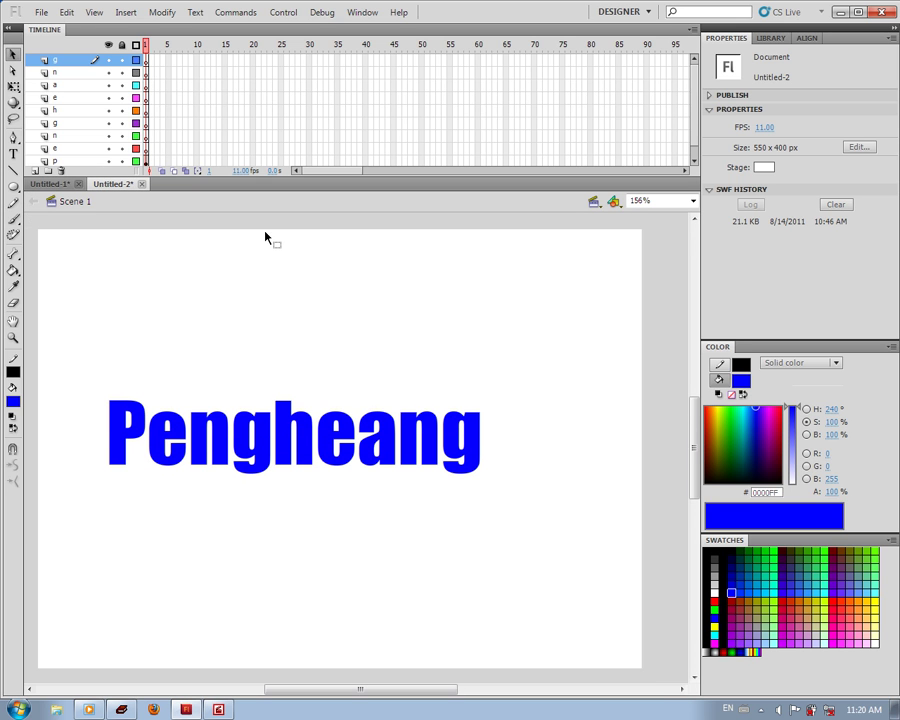
# Step: Select all the separated letters and move them together to about X 82, Y 136.7 on the stage
pyautogui.moveTo(96, 376); pyautogui.dragTo(542, 515)
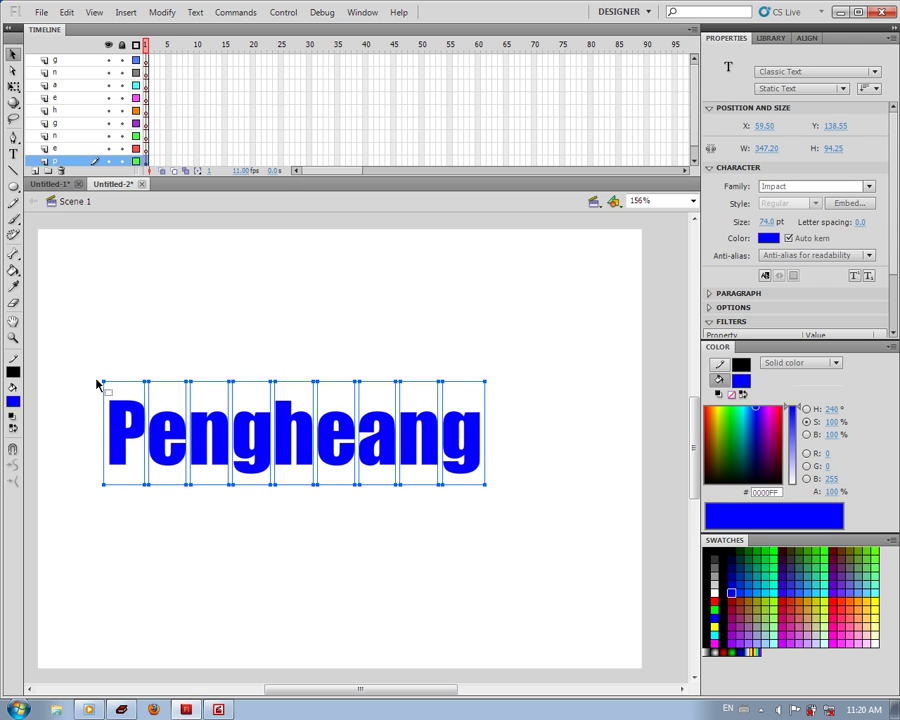
pyautogui.moveTo(92, 374); pyautogui.dragTo(490, 495)
pyautogui.moveTo(316, 440); pyautogui.dragTo(344, 446)
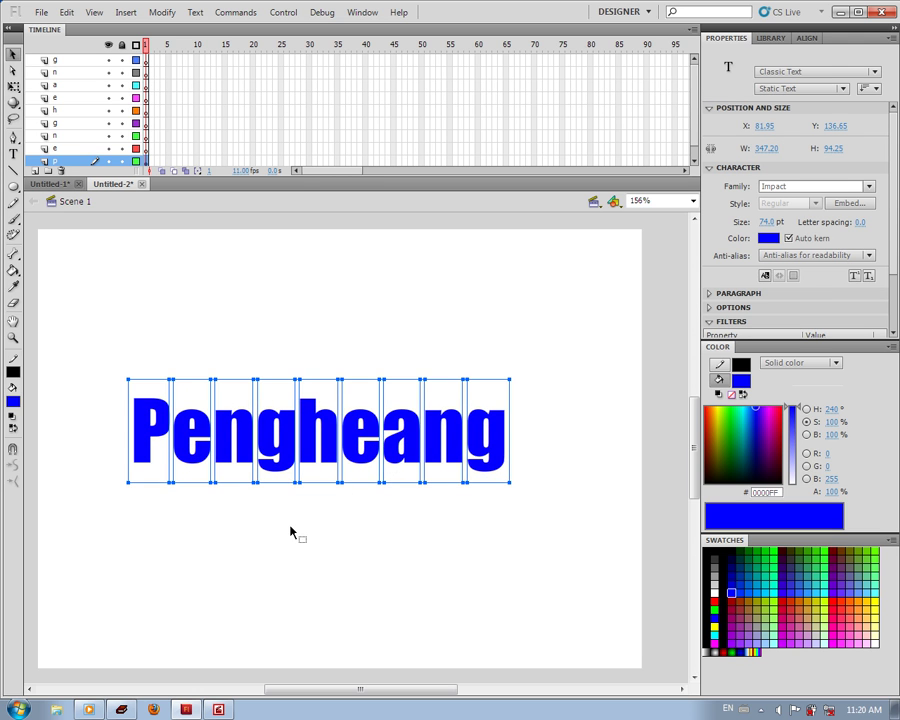
pyautogui.click(224, 484)
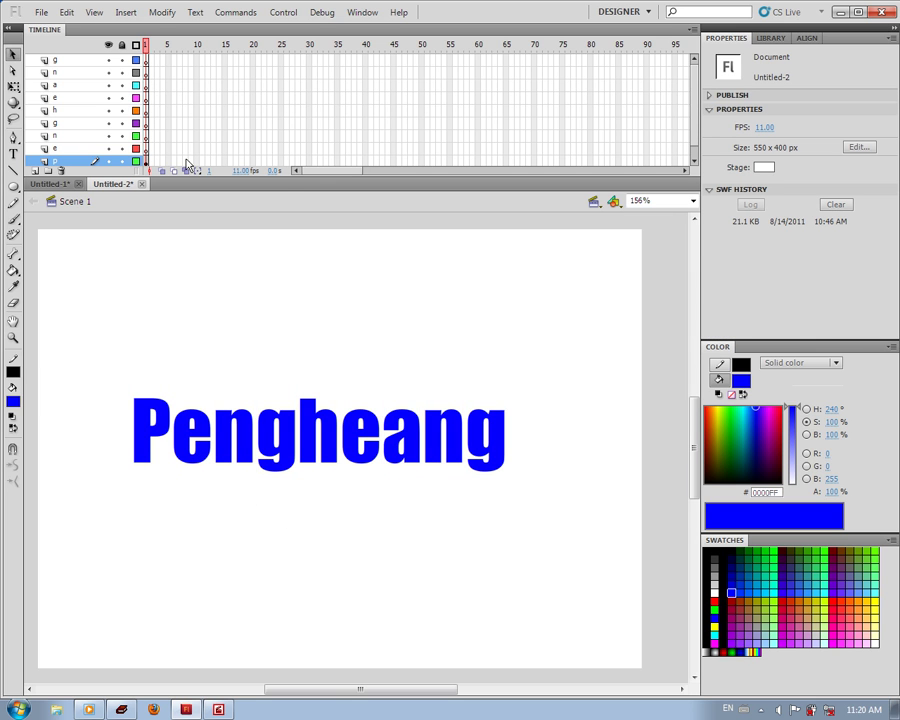
# Step: Cut the second letter, e, and paste it in place on frame 1 of the e layer directly above layer p
pyautogui.click(196, 441)
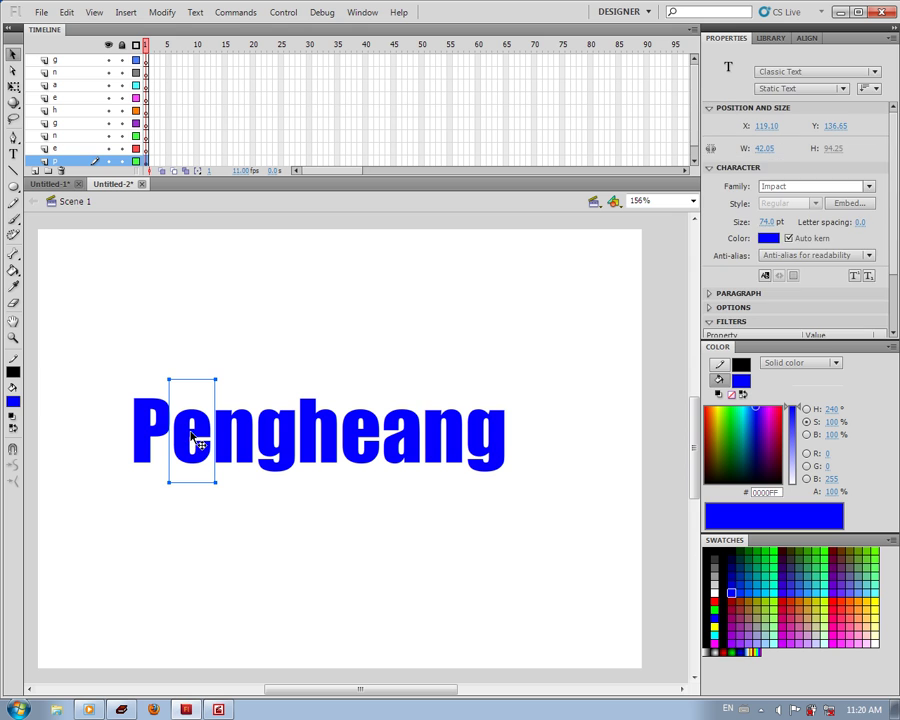
pyautogui.press('Delete')
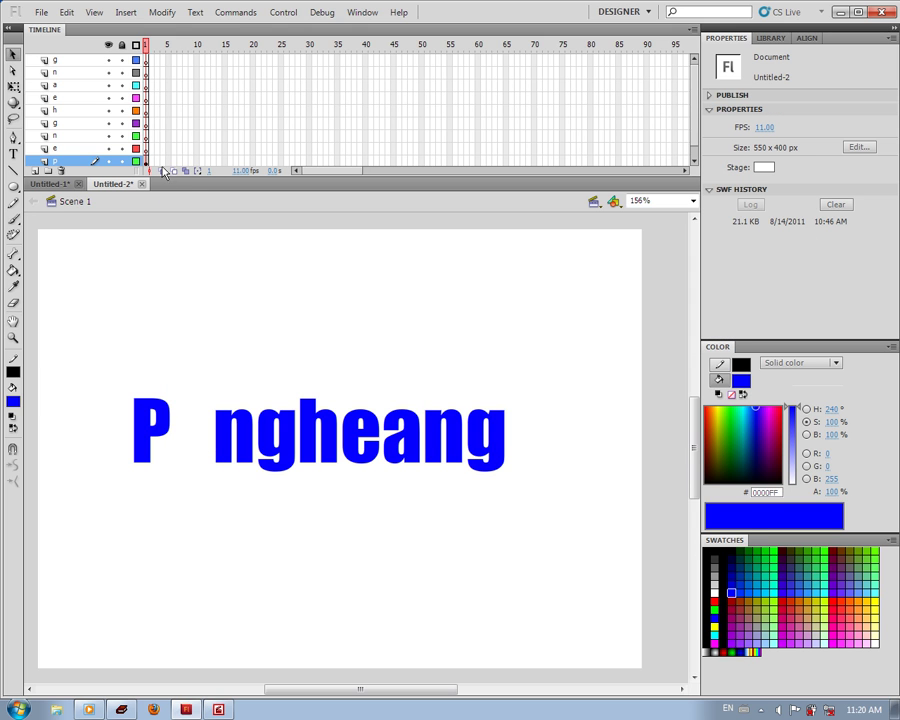
pyautogui.click(146, 149)
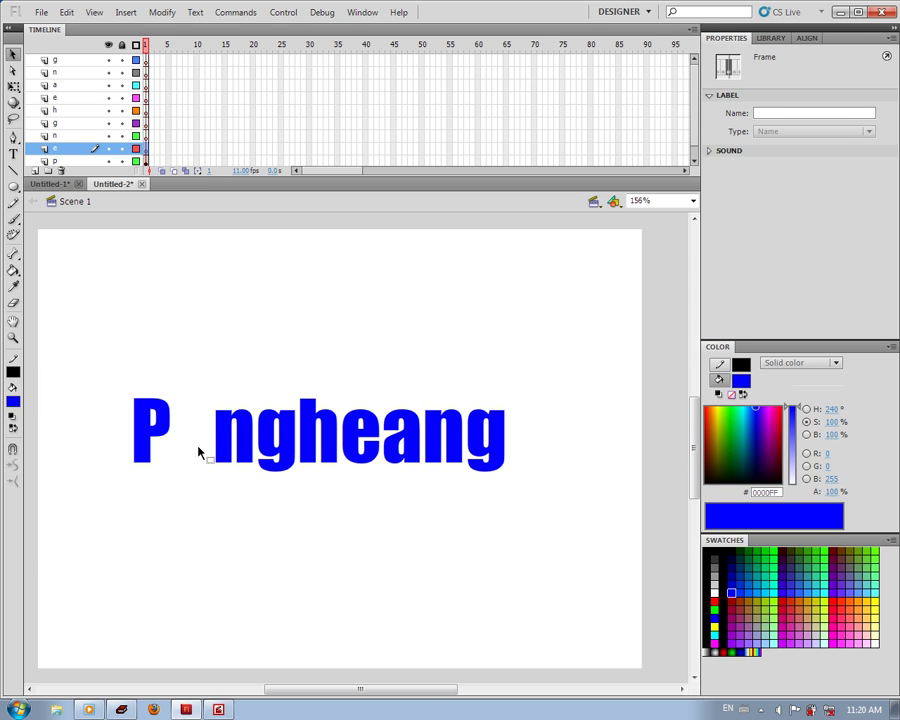
pyautogui.hotkey('ctrl', 'z')
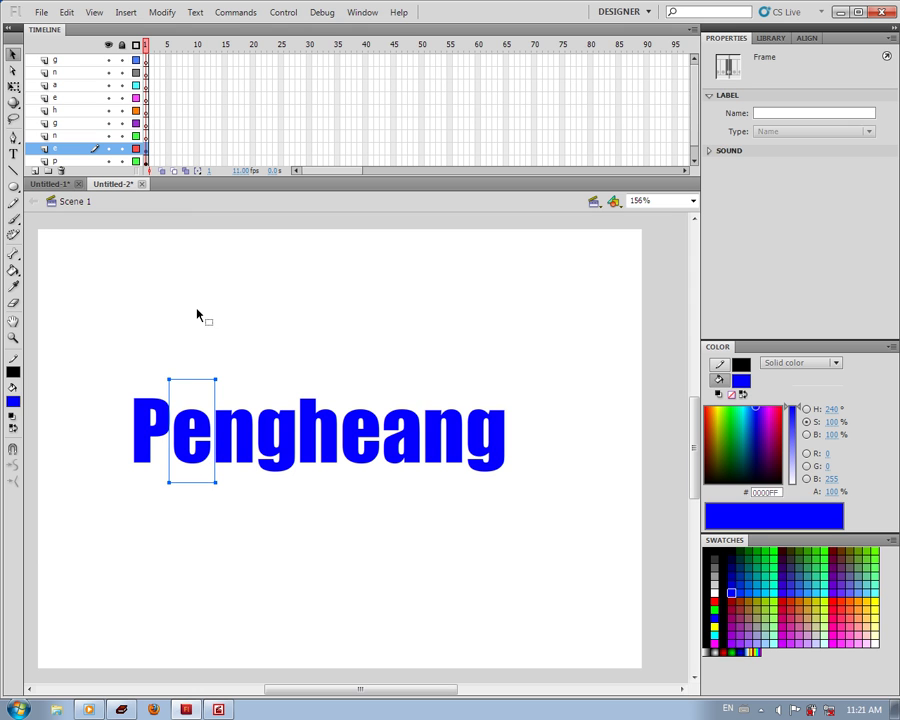
# Step: Cut the third letter, n, and paste it in place on frame 1 of the lower n layer
pyautogui.click(252, 455)
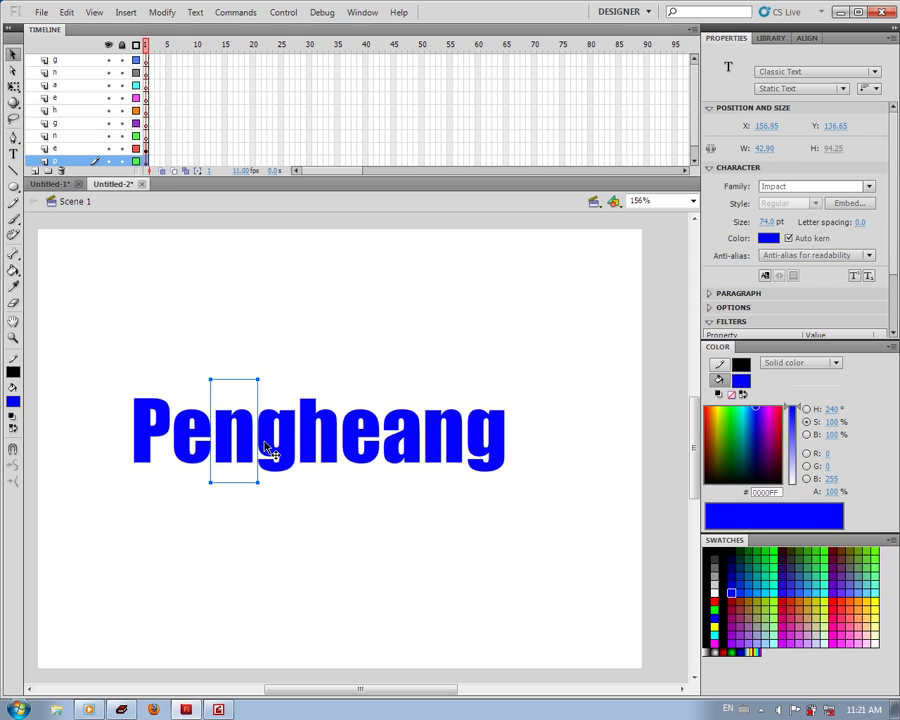
pyautogui.press('Delete')
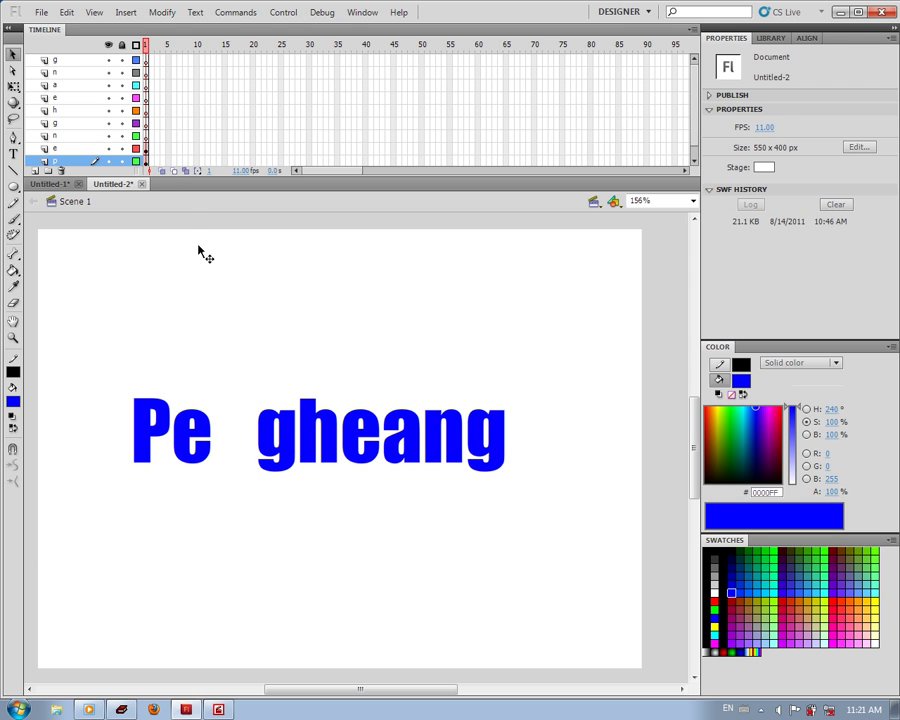
pyautogui.click(146, 136)
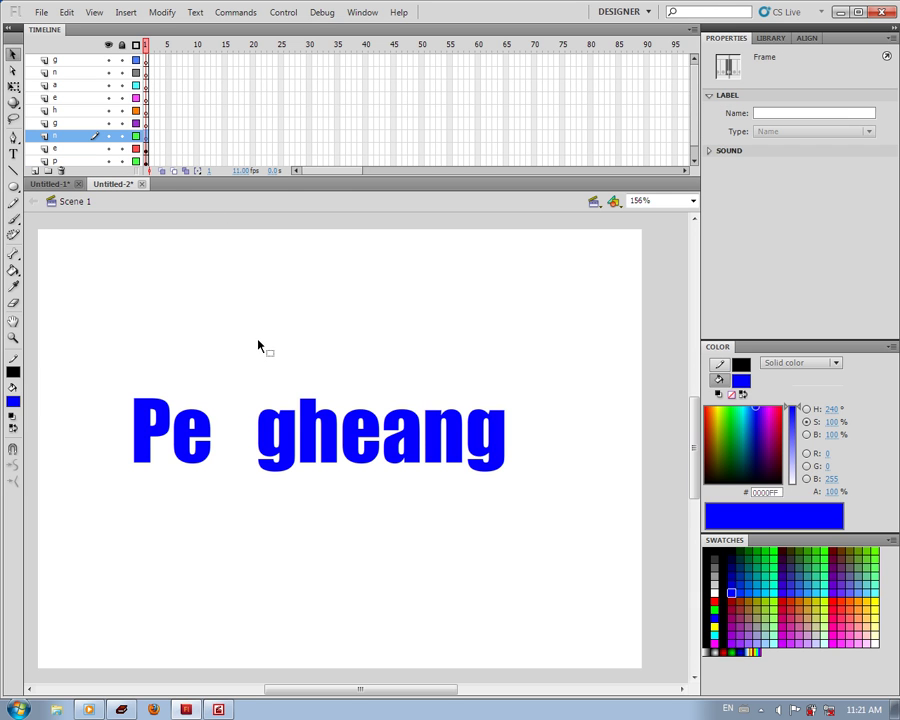
pyautogui.hotkey('ctrl', 'z')
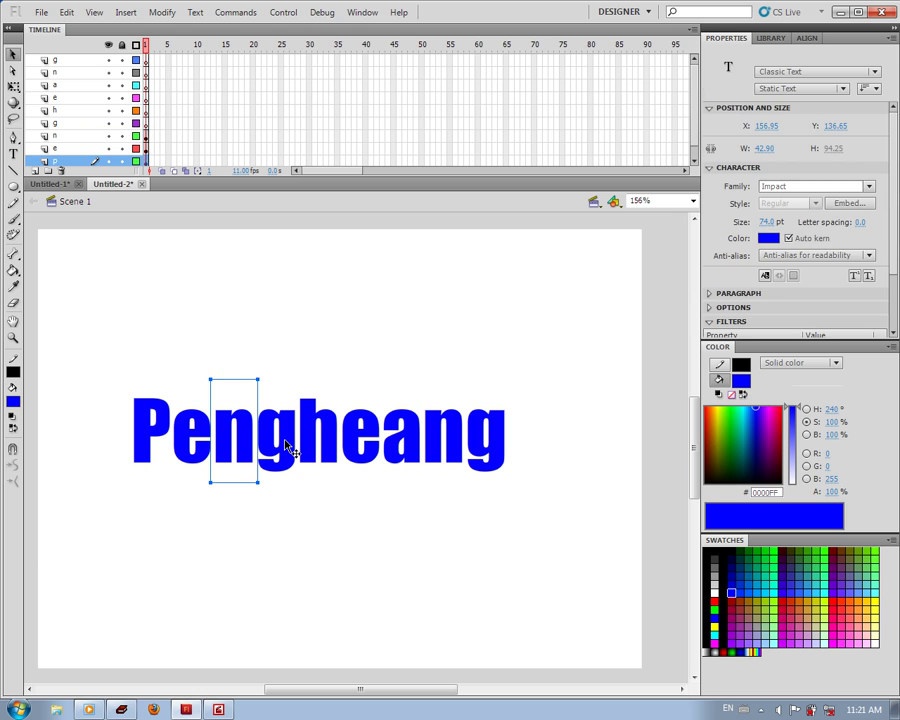
# Step: Cut the fourth letter, g, and paste it in place on frame 1 of the lower g layer
pyautogui.click(286, 444)
pyautogui.press('Delete')
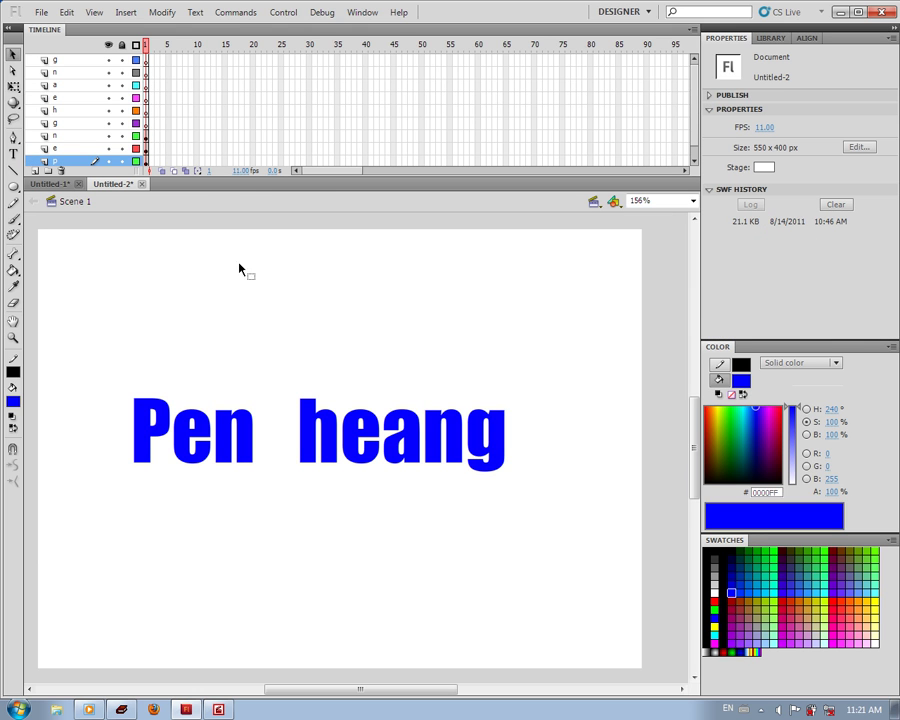
pyautogui.click(146, 124)
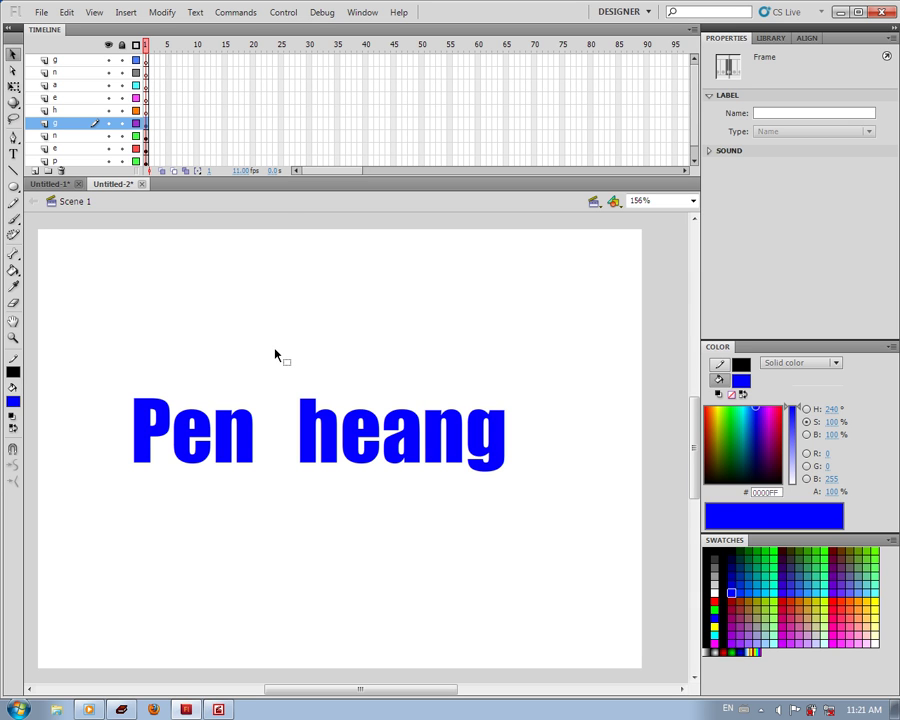
pyautogui.hotkey('ctrl', 'z')
pyautogui.click(126, 13)
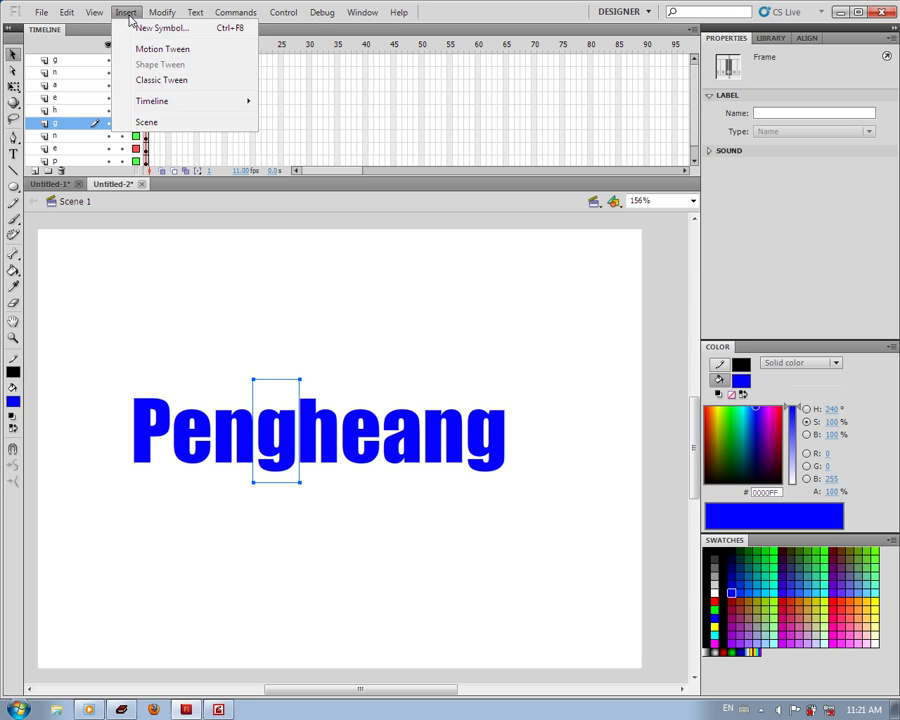
pyautogui.click(322, 466)
# Step: Cut the fifth letter, h, and paste it in place on frame 1 of the h layer
pyautogui.click(322, 462)
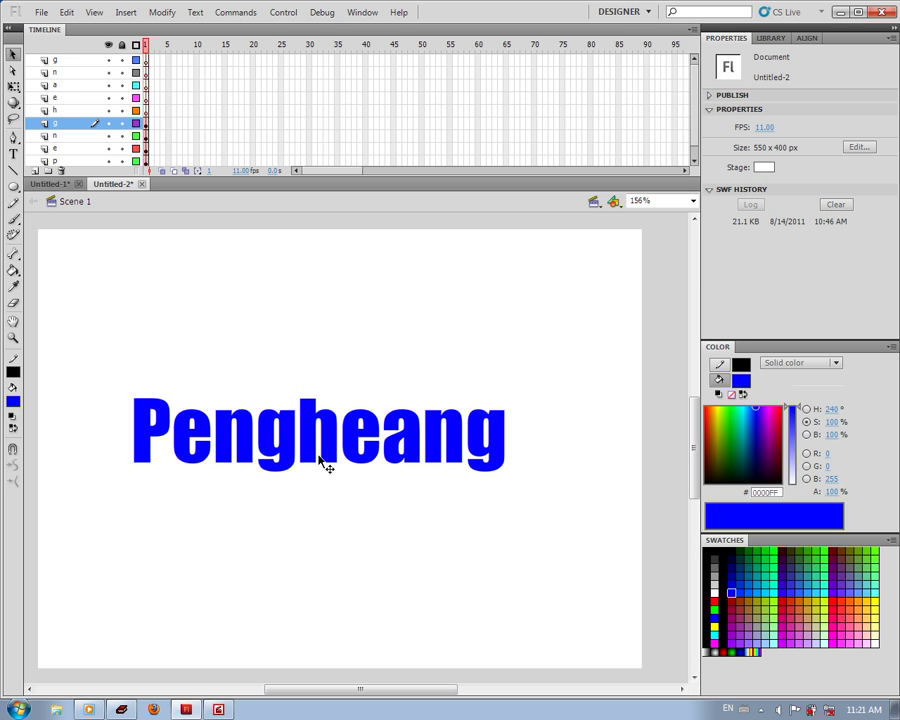
pyautogui.click(322, 457)
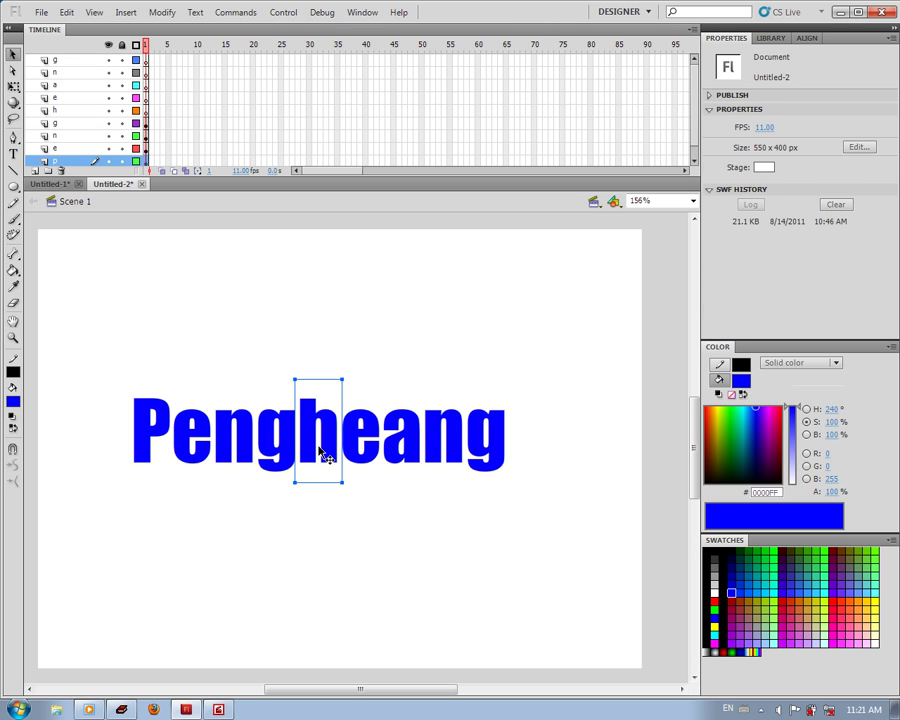
pyautogui.press('Delete')
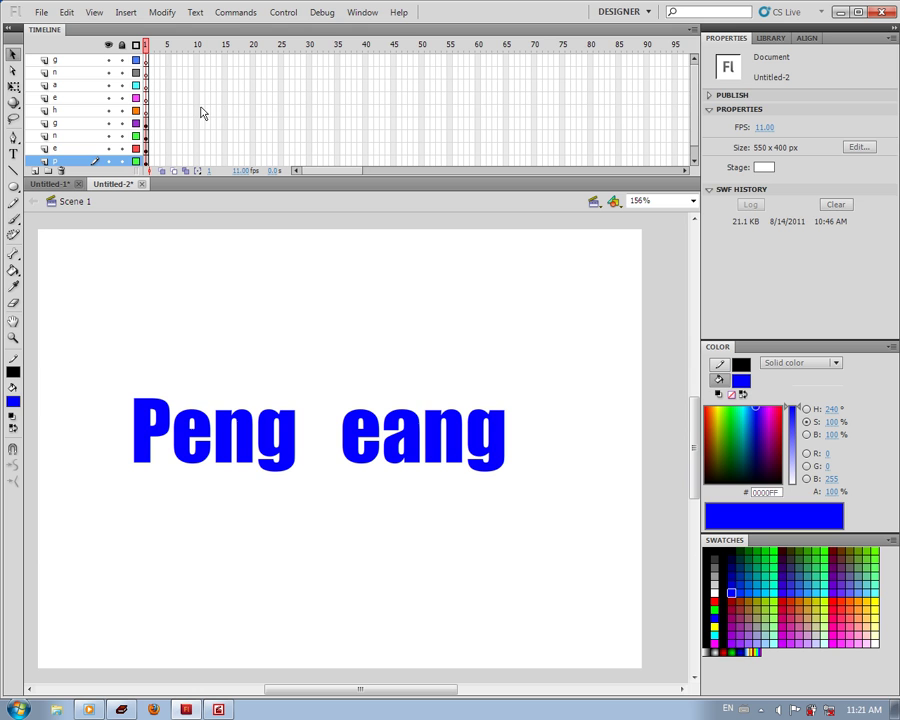
pyautogui.click(146, 111)
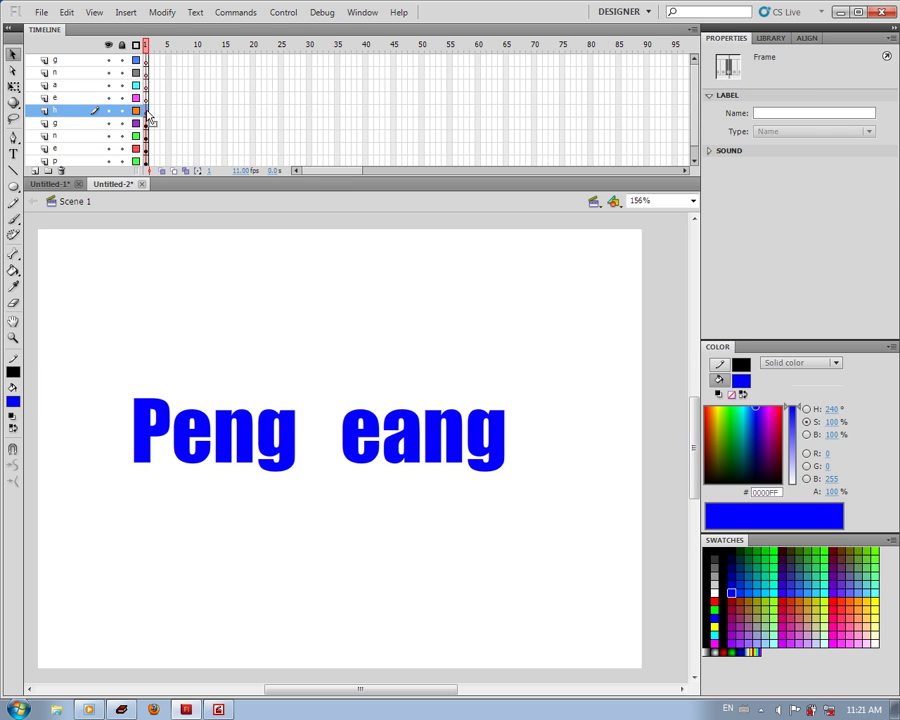
pyautogui.hotkey('ctrl', 'z')
# Step: Cut the sixth letter, e, and paste it in place on frame 1 of the e layer directly above layer h
pyautogui.click(363, 456)
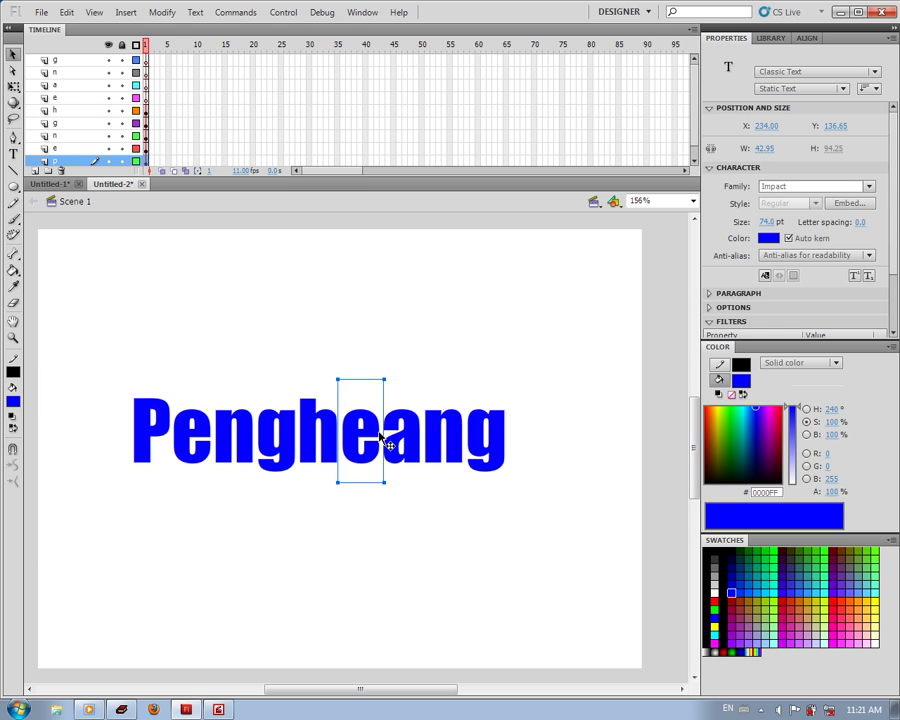
pyautogui.press('Delete')
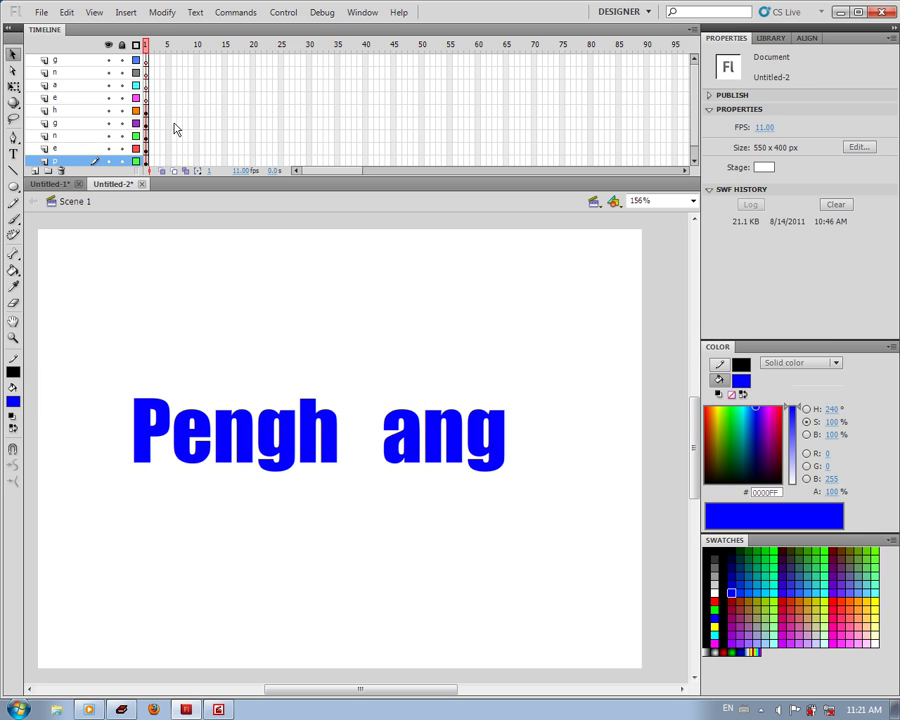
pyautogui.click(146, 100)
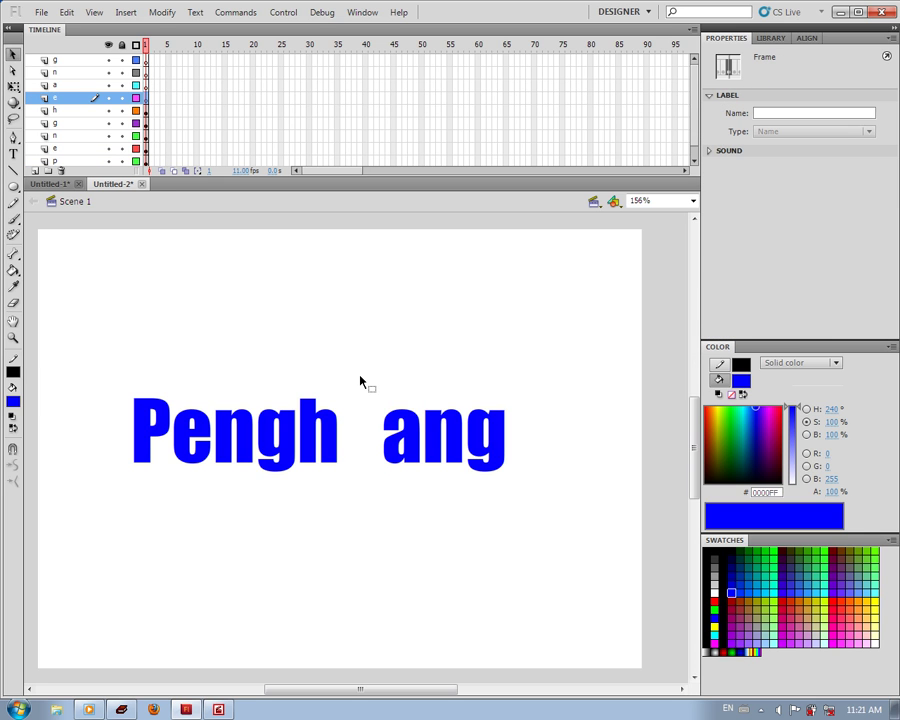
pyautogui.hotkey('ctrl', 'z')
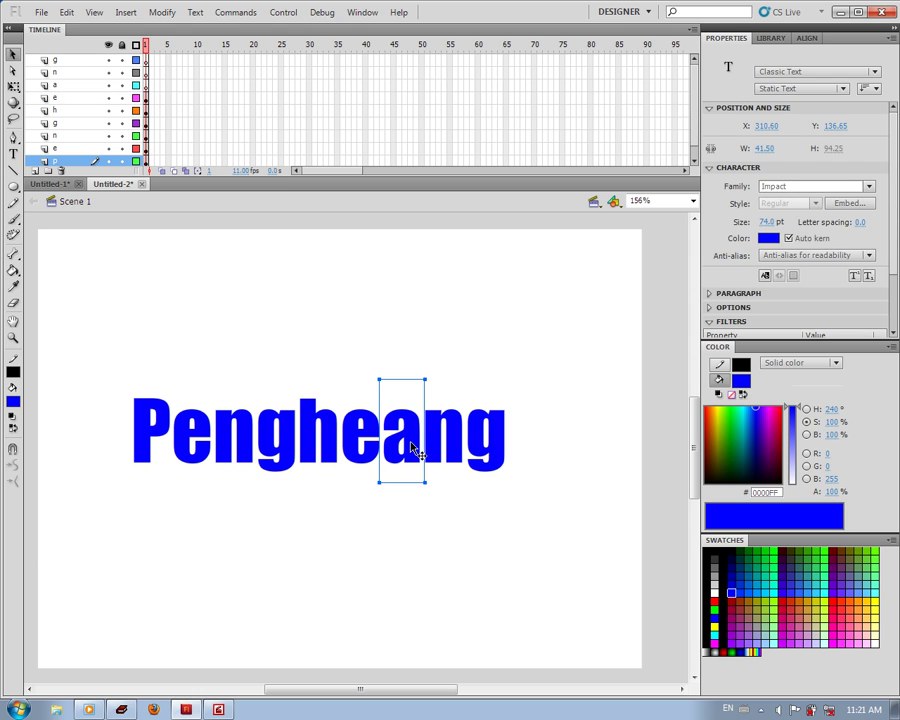
# Step: Cut the seventh letter, a, and paste it in place on frame 1 of the a layer
pyautogui.press('Delete')
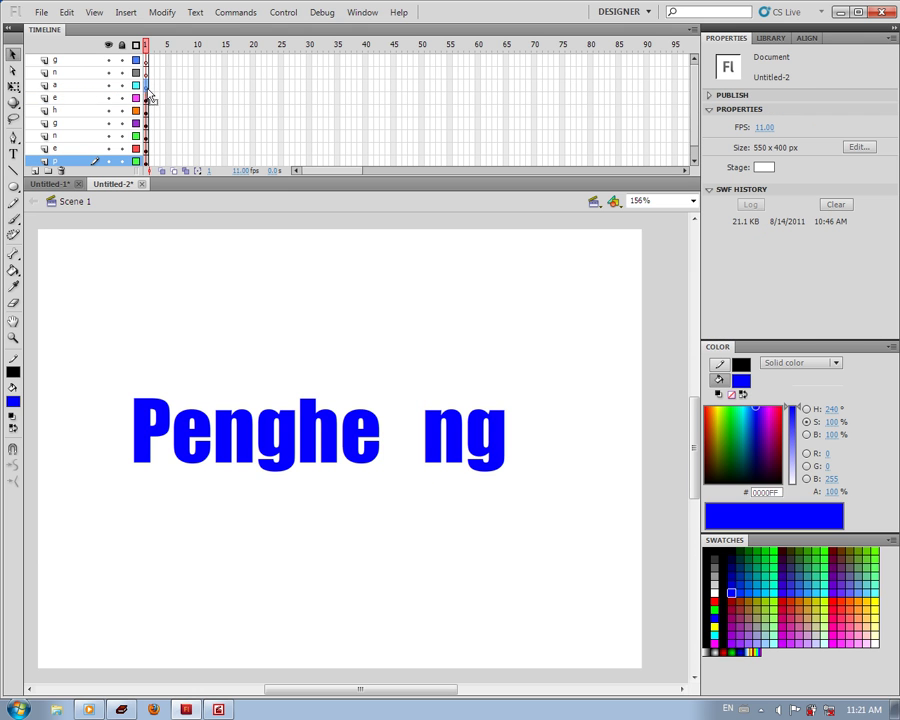
pyautogui.click(104, 85)
pyautogui.hotkey('ctrl', 'z')
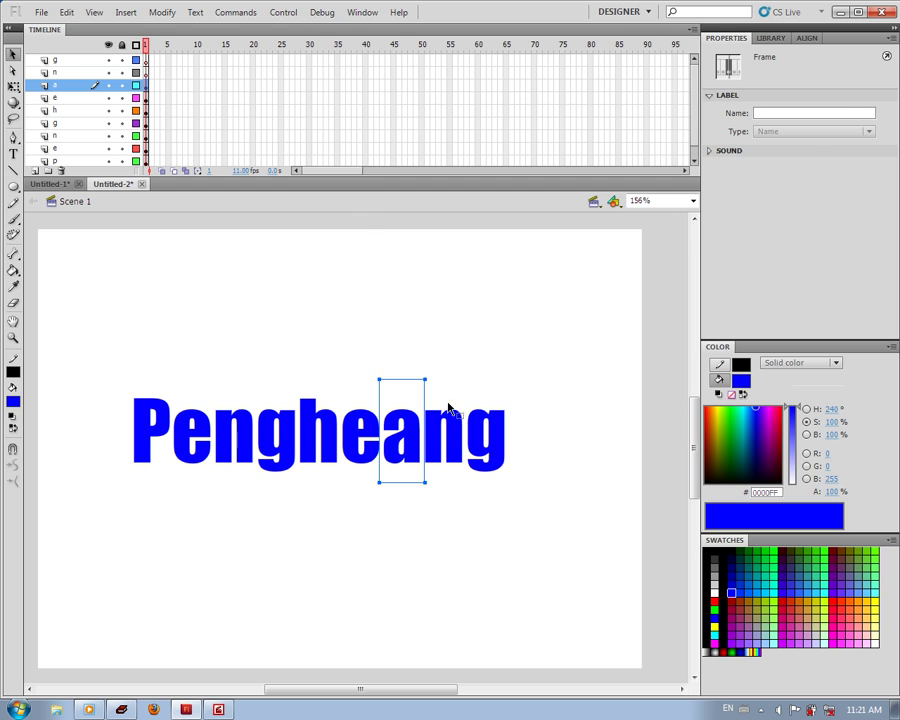
# Step: Cut the eighth letter, n, and paste it in place on frame 1 of the upper n layer
pyautogui.click(432, 430)
pyautogui.click(436, 430)
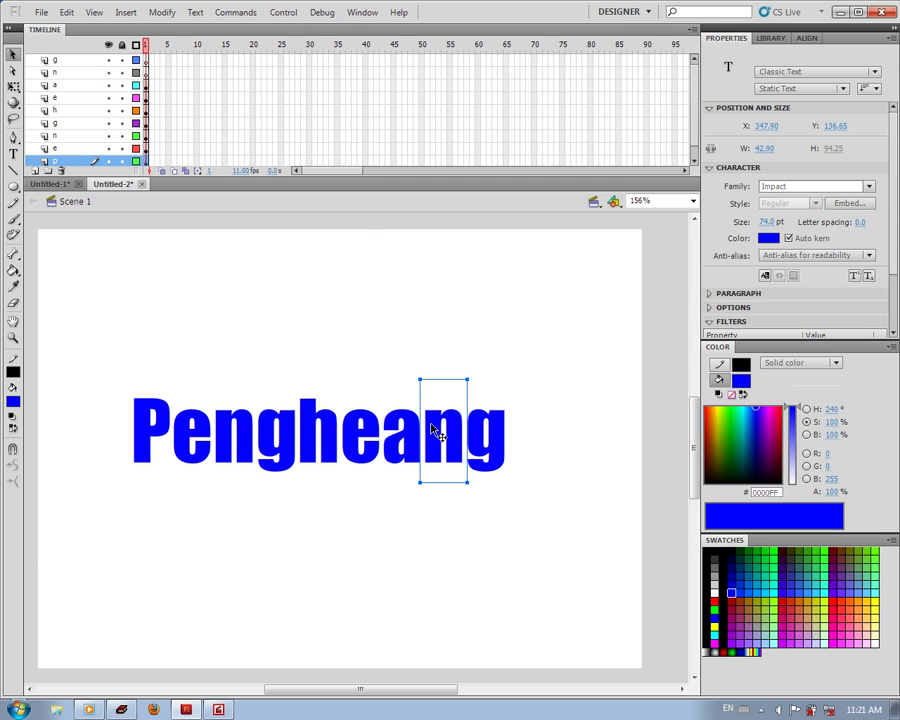
pyautogui.hotkey('ctrl', 'x')
pyautogui.click(428, 427)
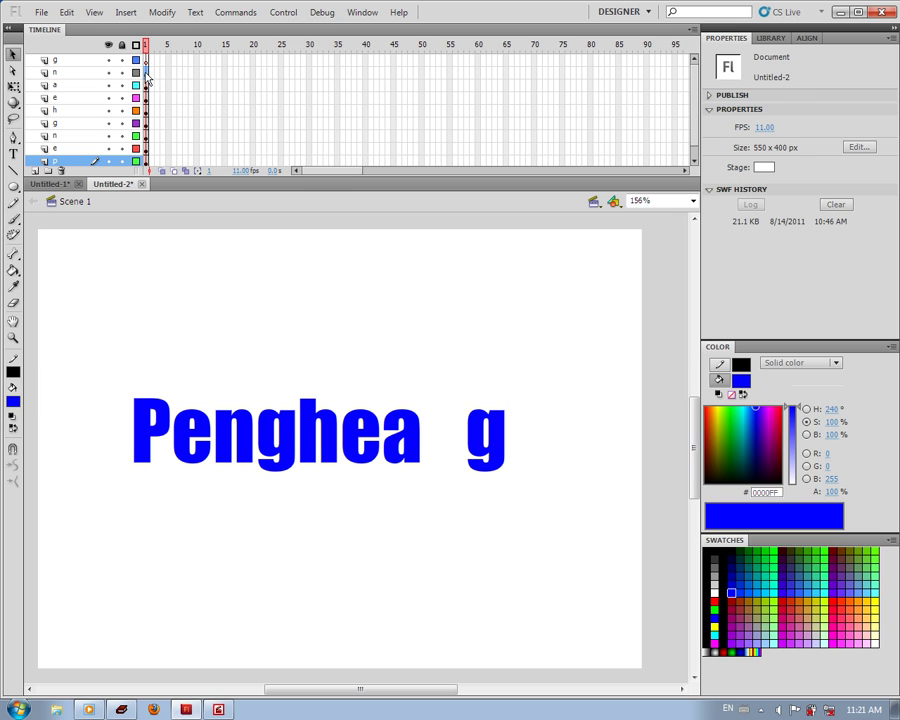
pyautogui.click(112, 72)
pyautogui.hotkey('ctrl', 'shift', 'v')
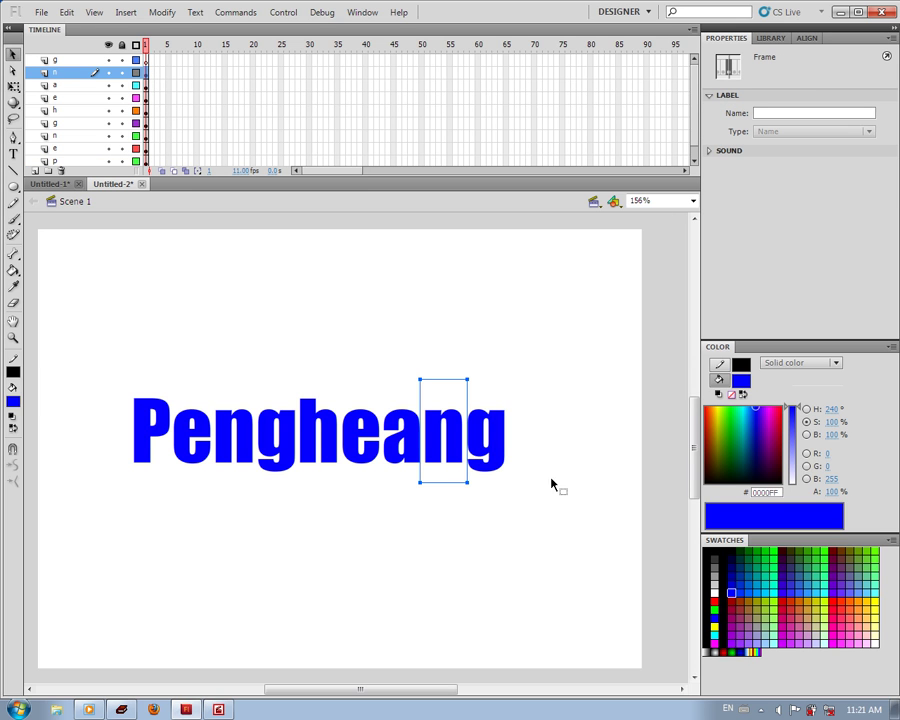
# Step: Cut the last letter, g, and paste it in place on frame 1 of the topmost g layer
pyautogui.click(494, 441)
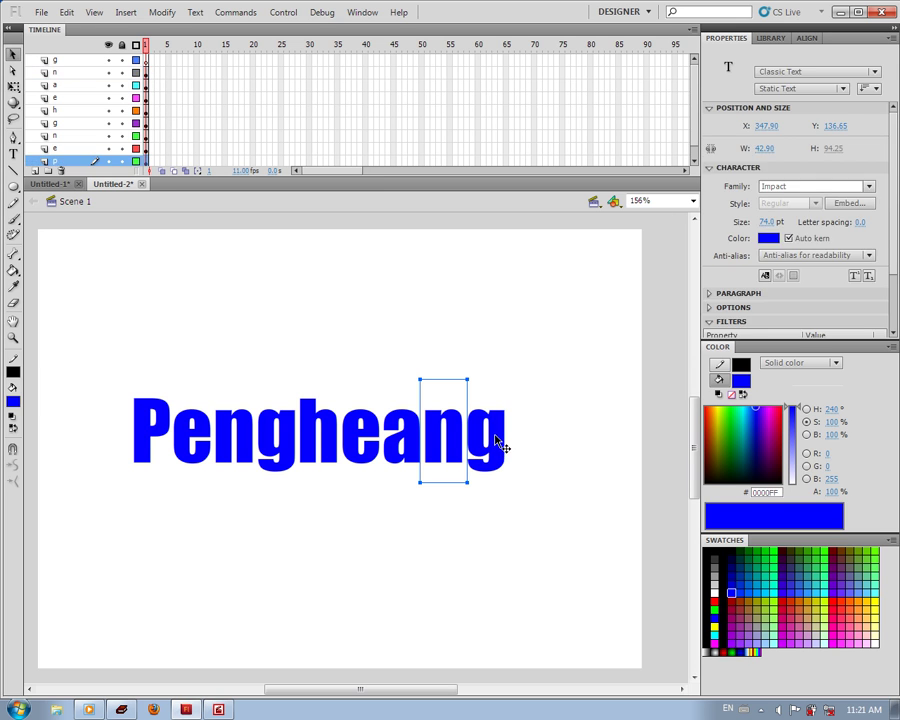
pyautogui.press('Delete')
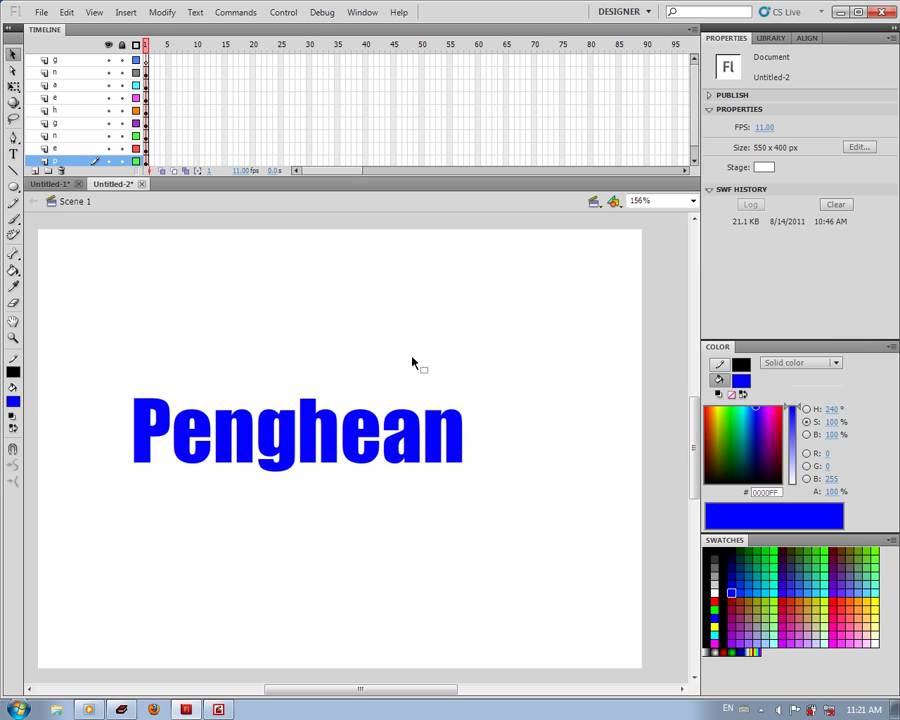
pyautogui.click(145, 61)
pyautogui.hotkey('ctrl', 'shift', 'v')
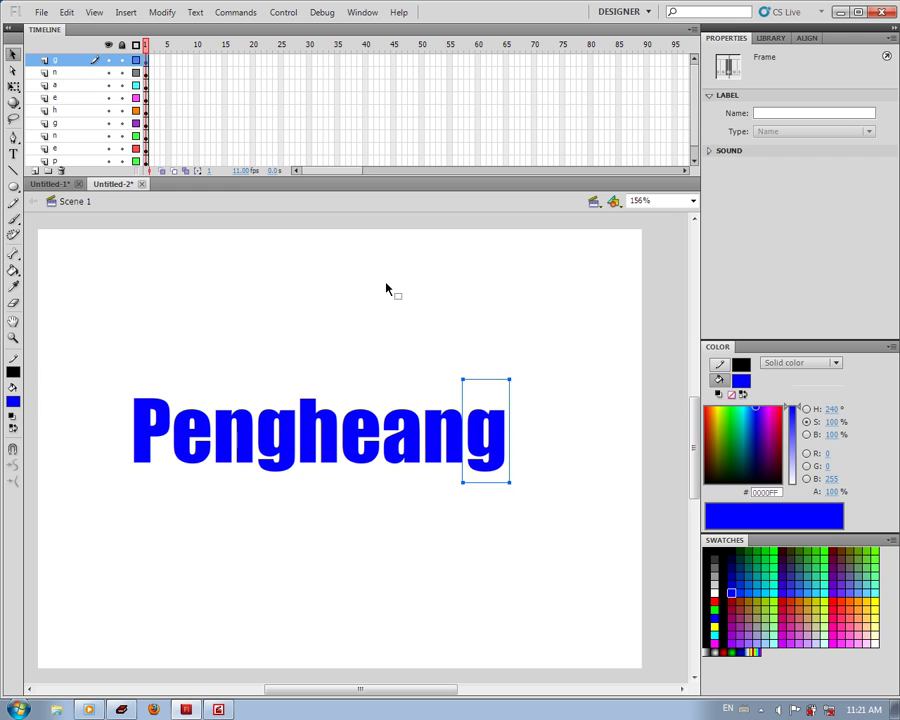
# Step: Select all nine letters on the stage and apply a classic tween to their layers
pyautogui.click(376, 394)
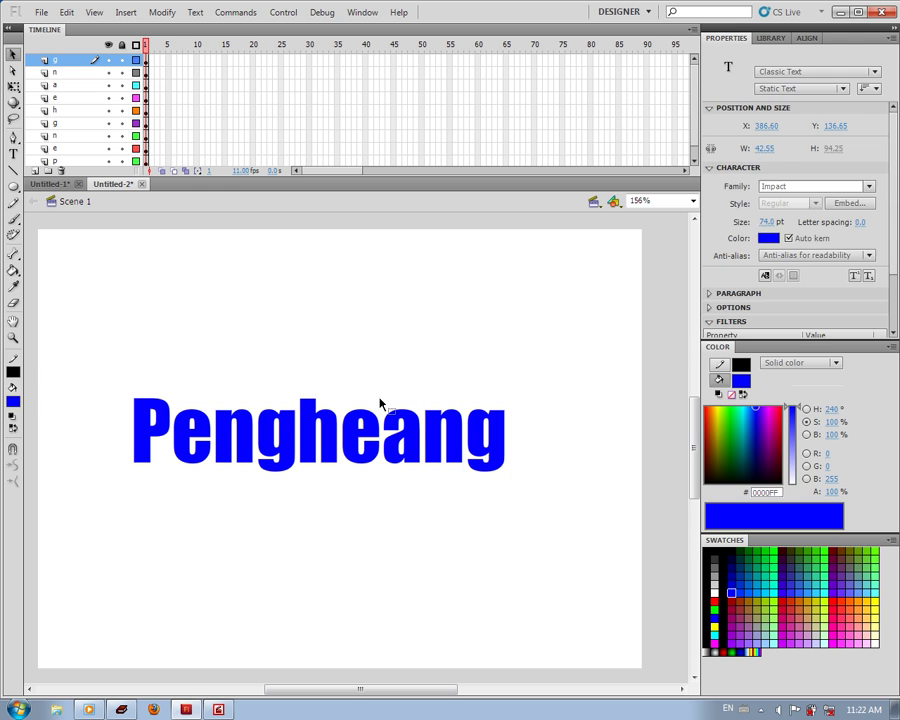
pyautogui.moveTo(79, 363); pyautogui.dragTo(613, 496)
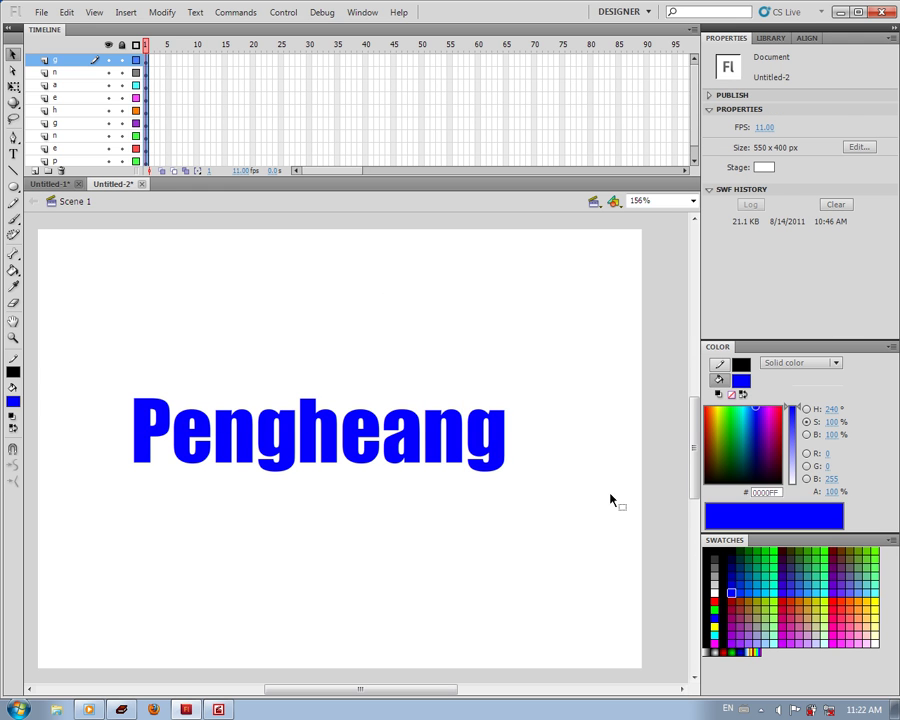
pyautogui.click(124, 12)
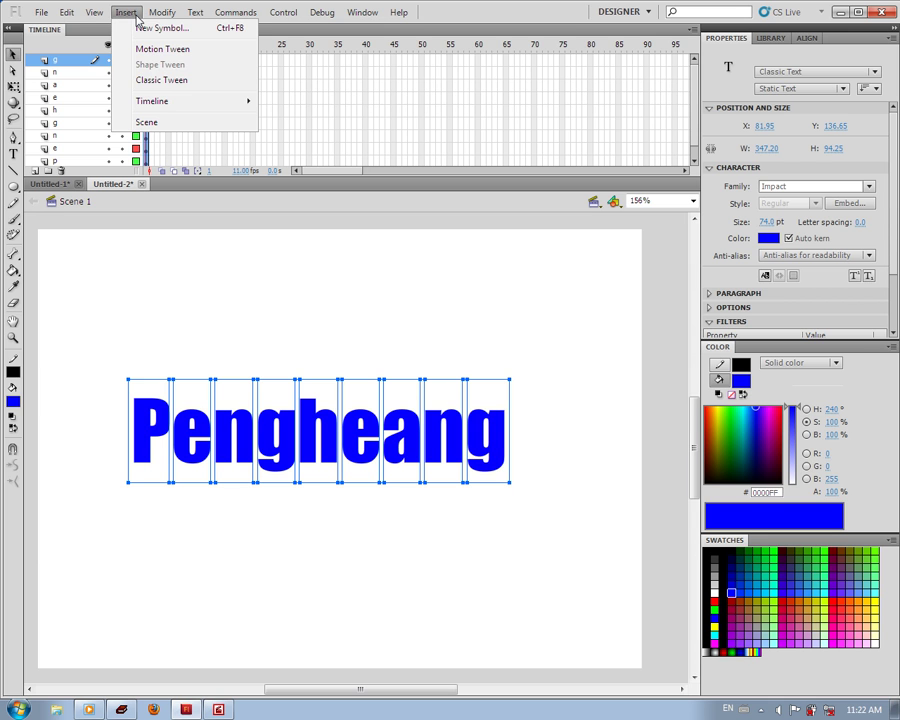
pyautogui.click(150, 80)
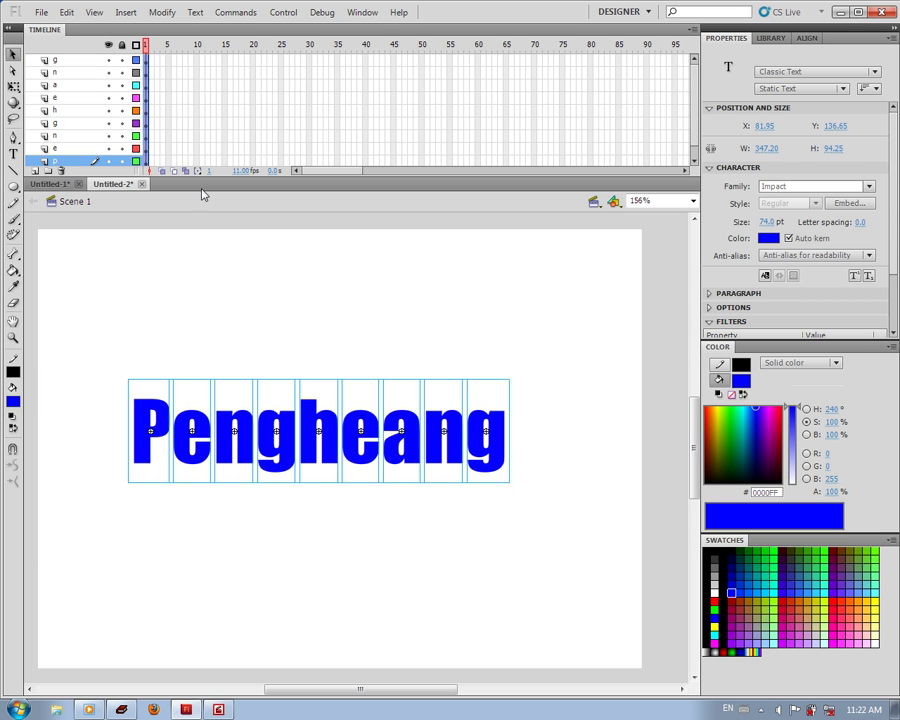
# Step: Insert a keyframe at frame 15 of layer p
pyautogui.click(146, 161)
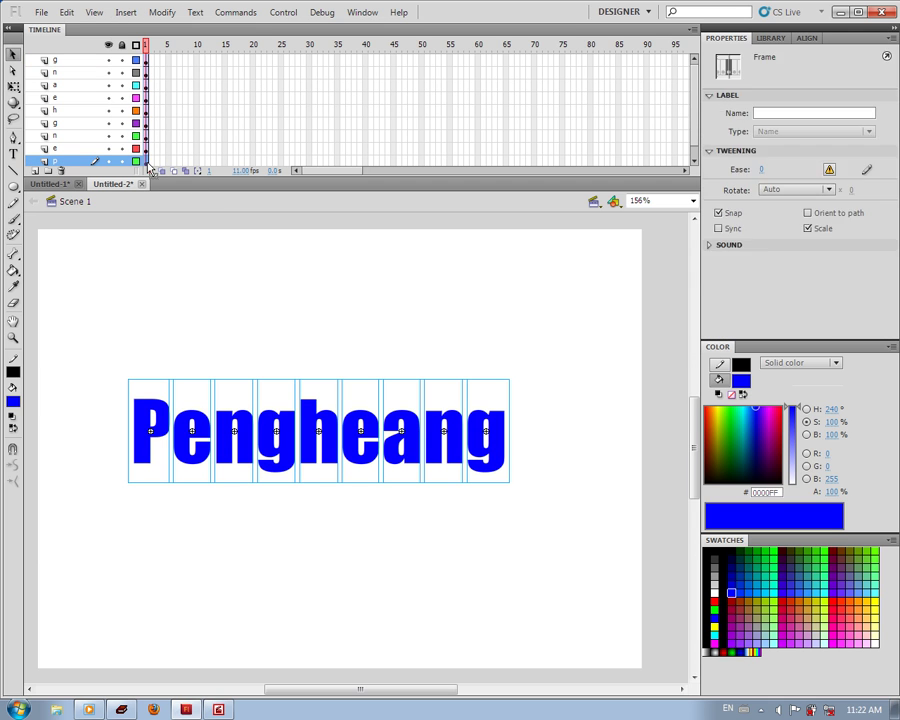
pyautogui.click(225, 161)
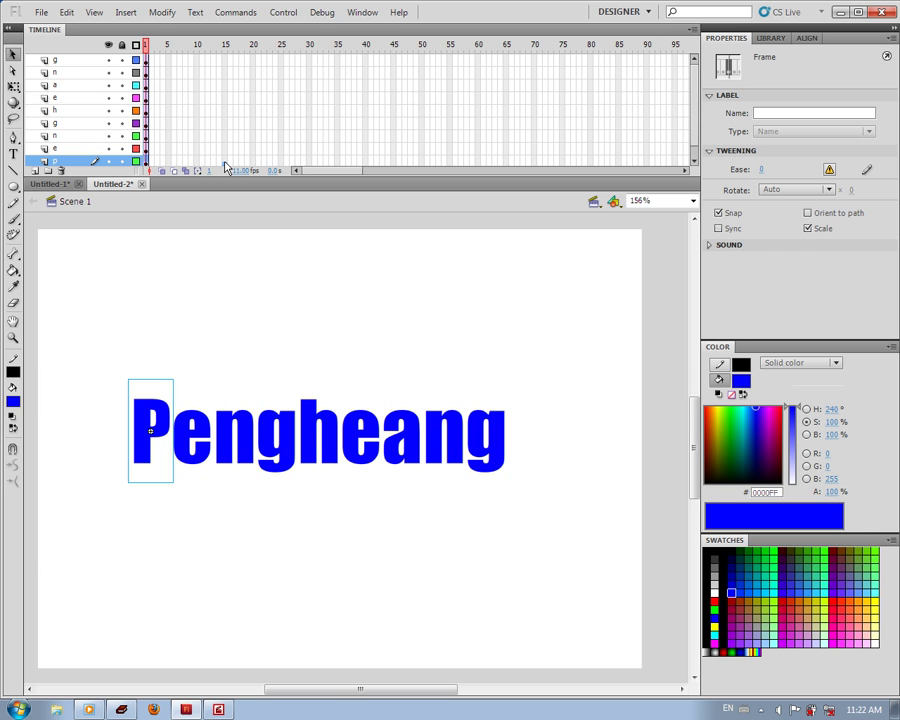
pyautogui.hotkey('ctrl', 'shift', 'a')
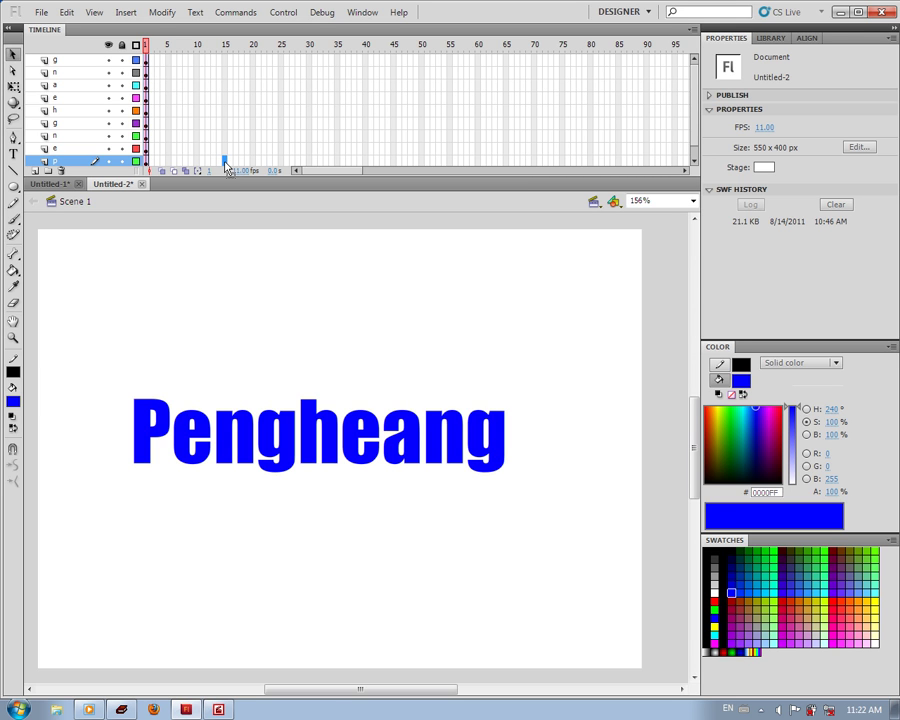
pyautogui.click(225, 162)
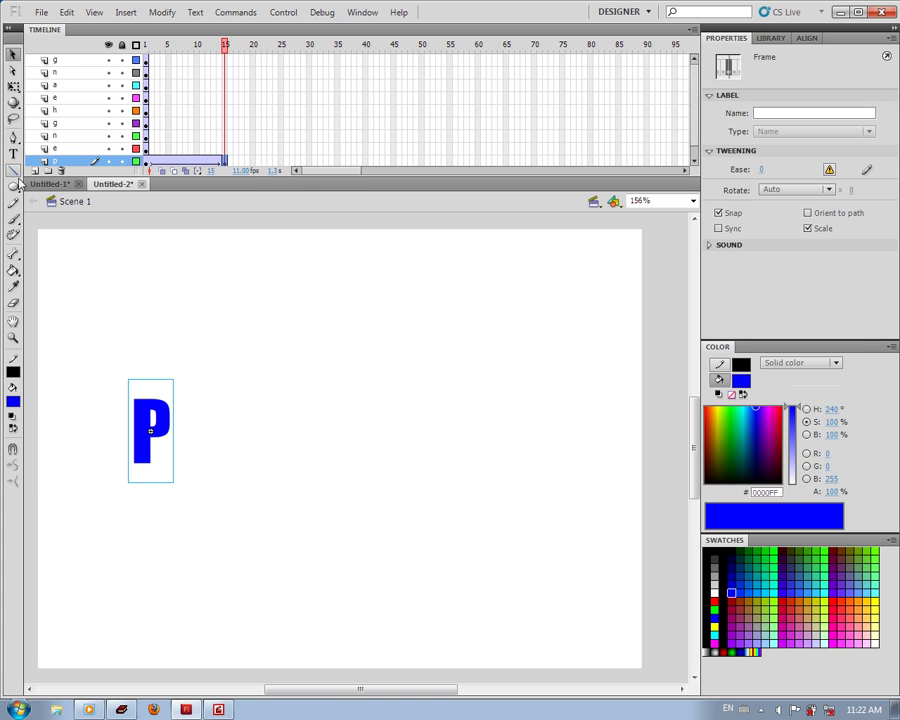
pyautogui.click(133, 17)
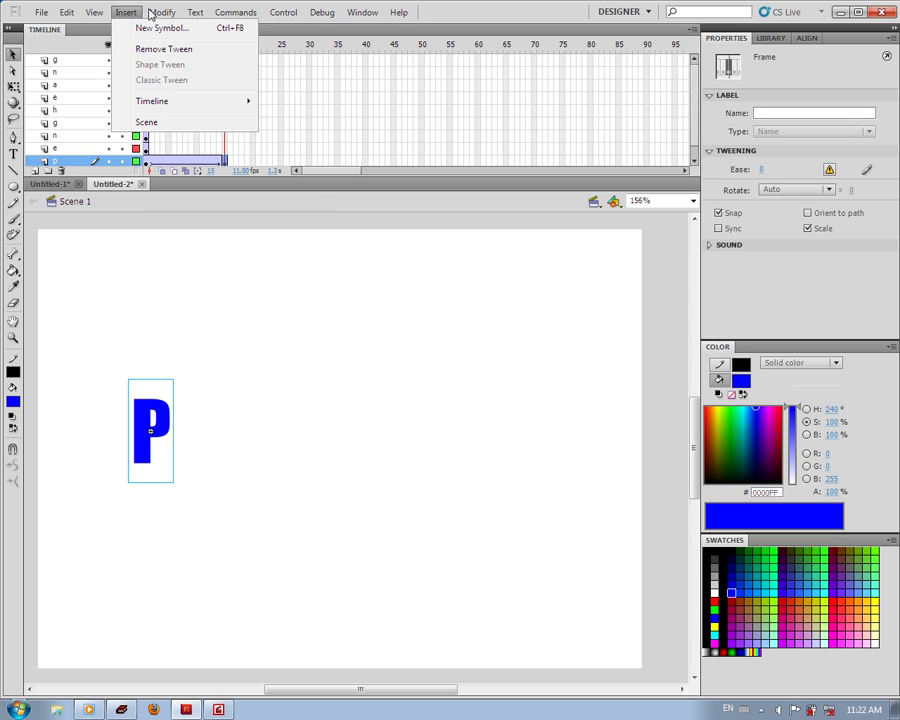
pyautogui.moveTo(163, 15)
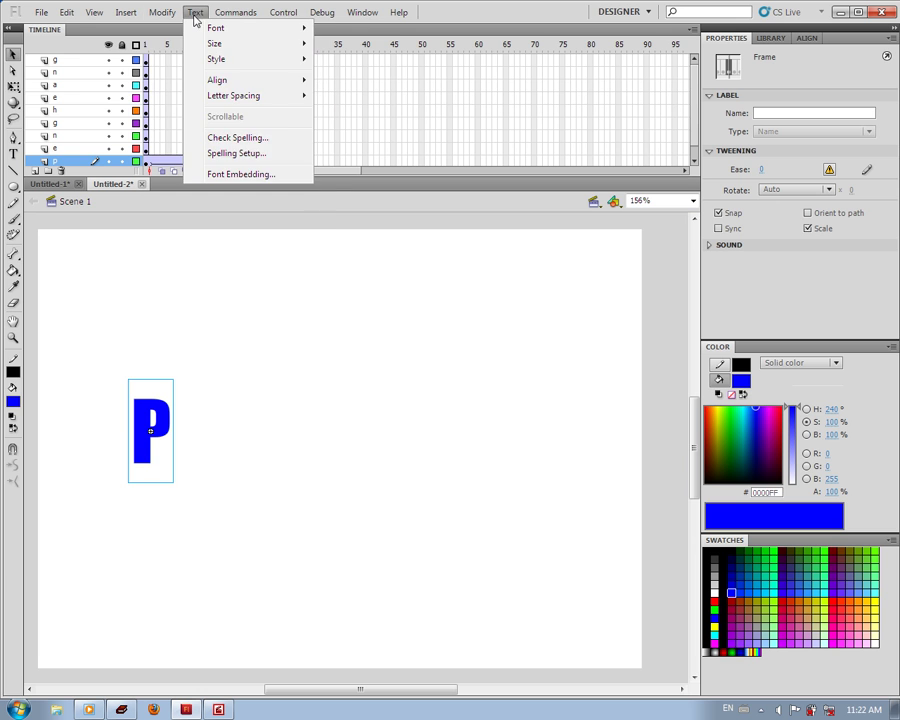
pyautogui.moveTo(237, 20)
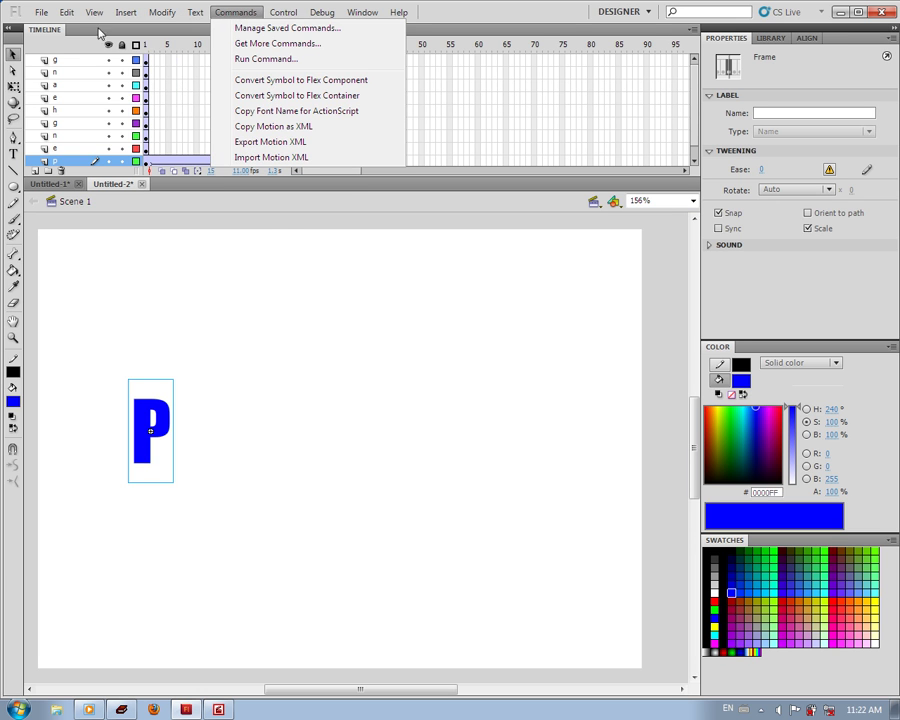
pyautogui.moveTo(67, 13)
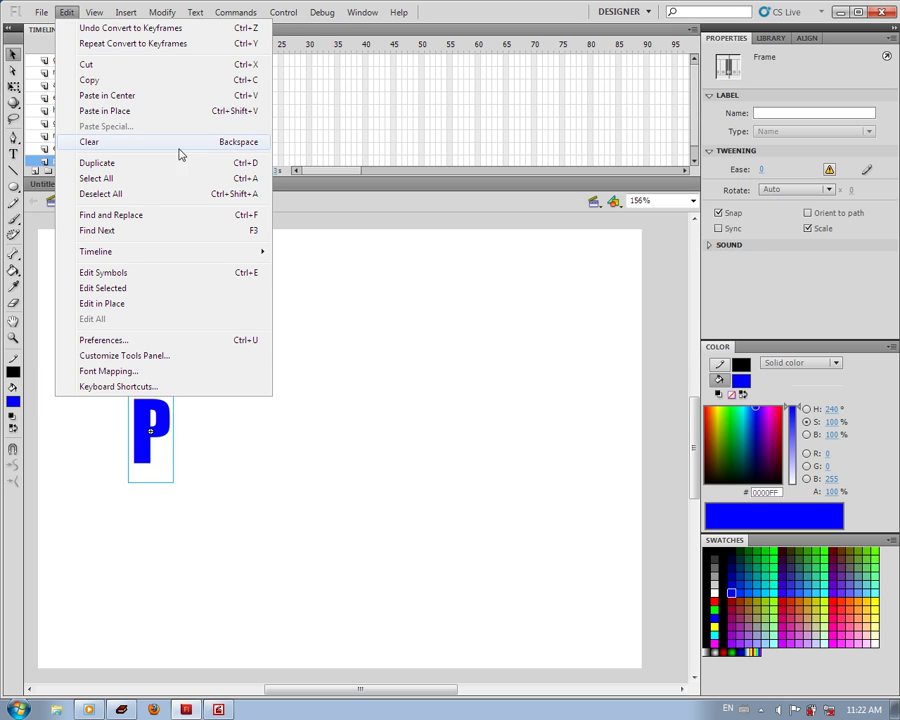
pyautogui.click(366, 234)
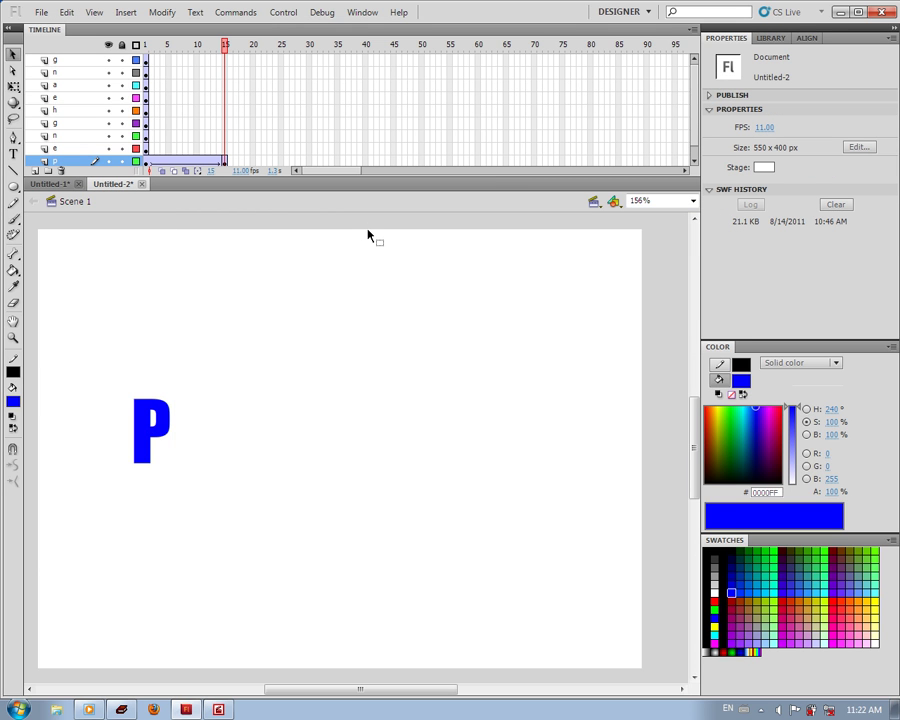
# Step: Show the rulers and place a horizontal guide across the upper part of the stage at about Y 37
pyautogui.hotkey('ctrl', 'alt', 'shift', 'r')
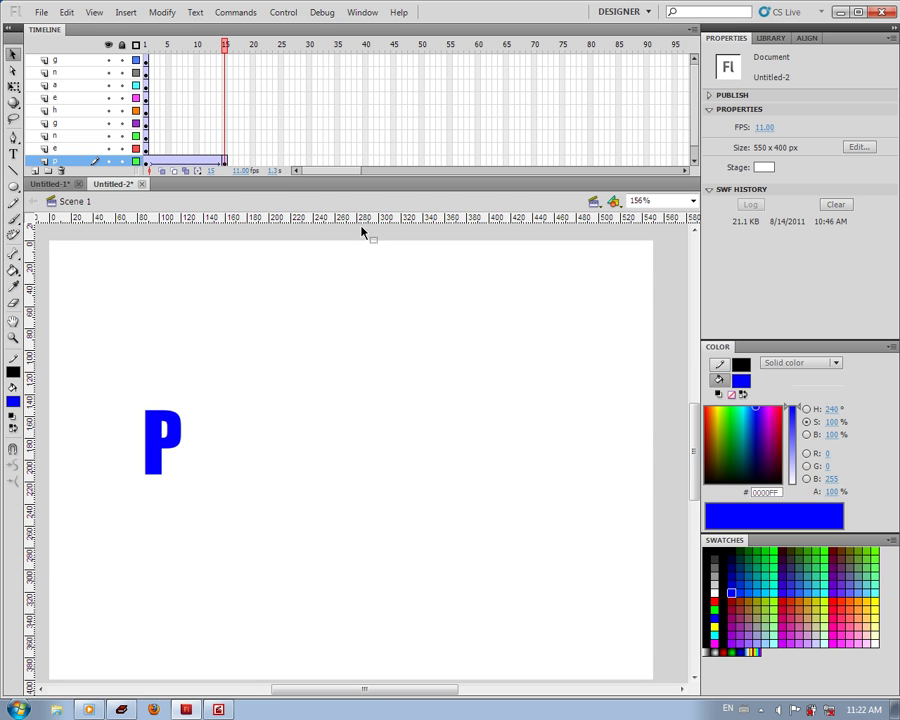
pyautogui.moveTo(347, 219); pyautogui.dragTo(334, 285)
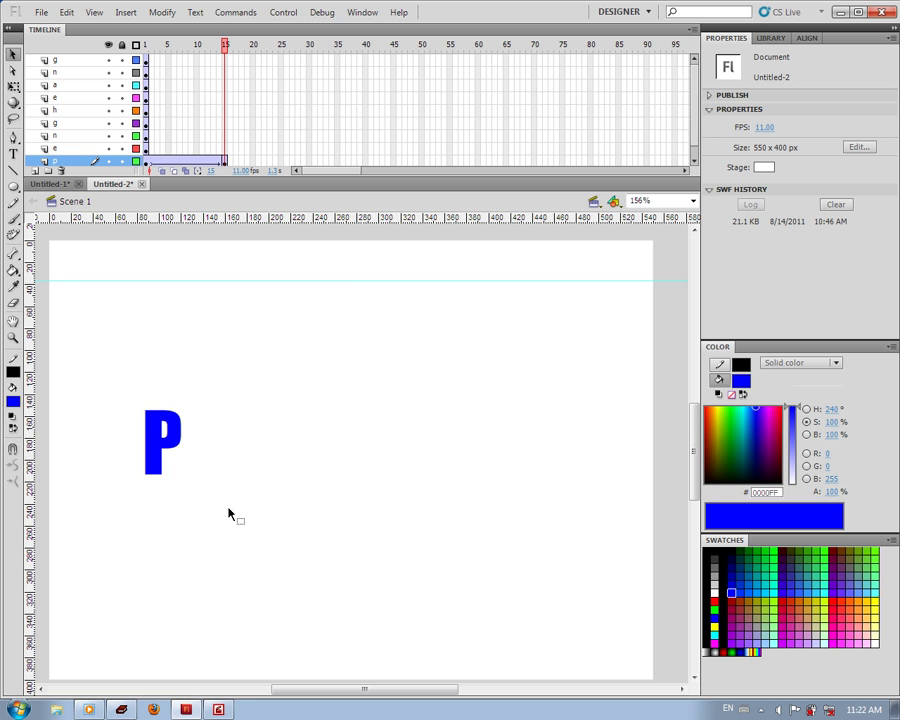
# Step: Enlarge the letter P on frame 1 up to the horizontal guide with Free Transform, to about 208 by 295
pyautogui.click(177, 431)
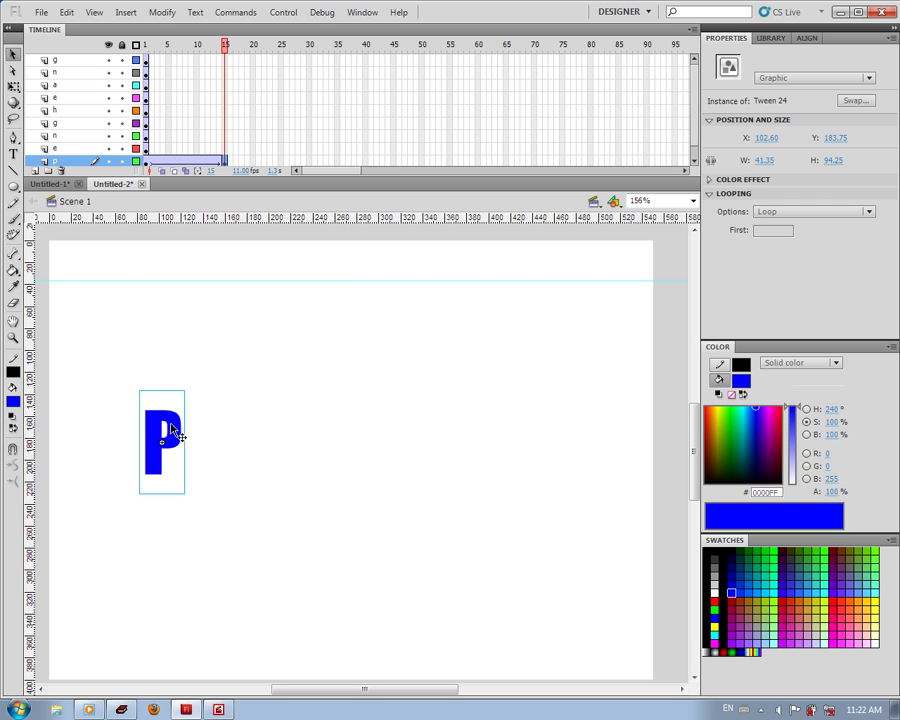
pyautogui.click(149, 163)
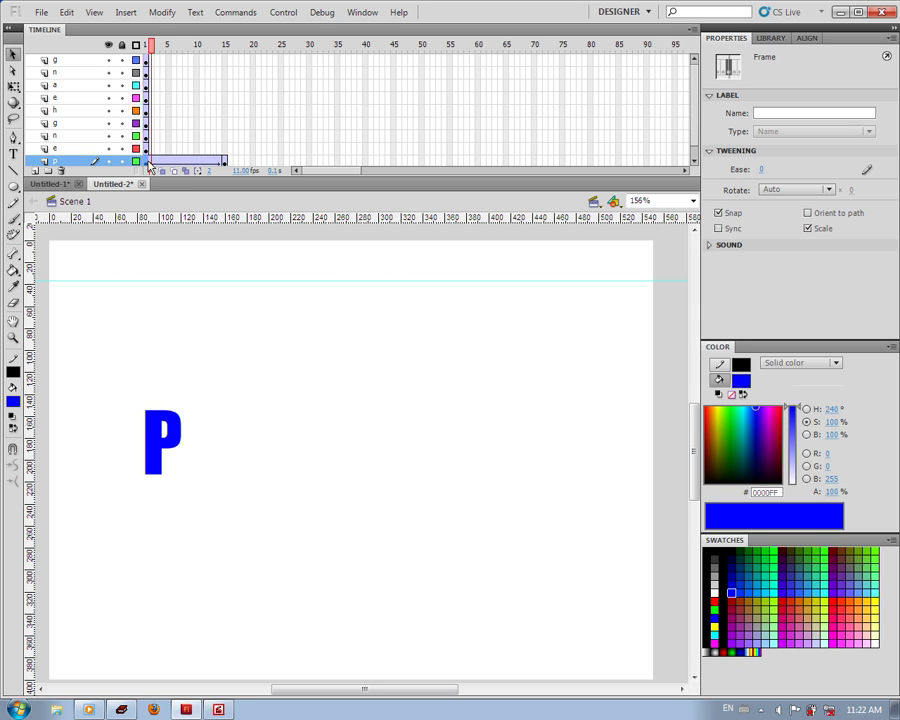
pyautogui.click(148, 163)
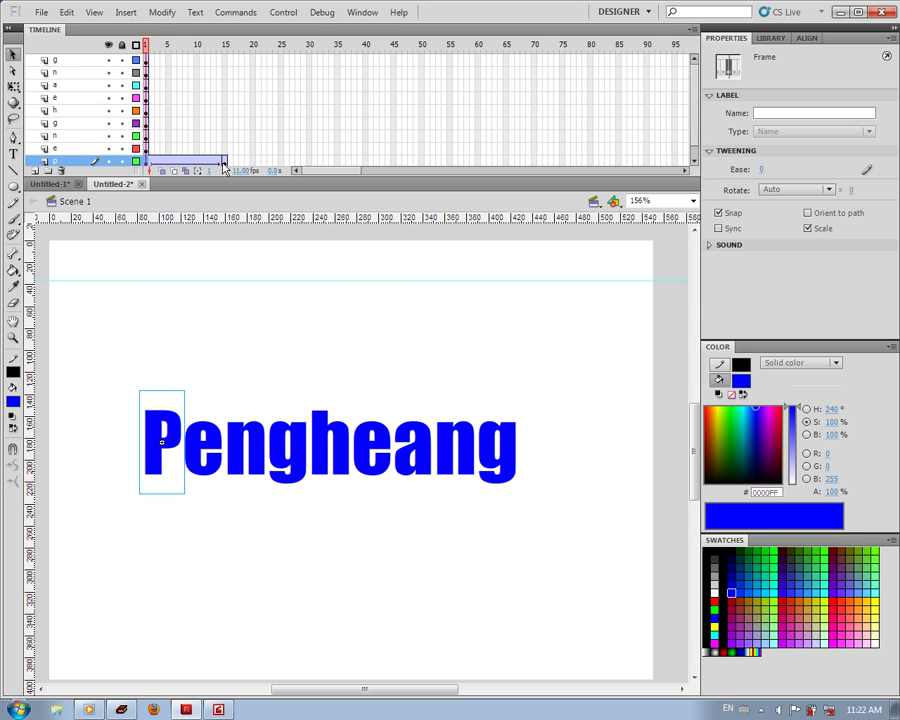
pyautogui.click(14, 87)
pyautogui.click(178, 415)
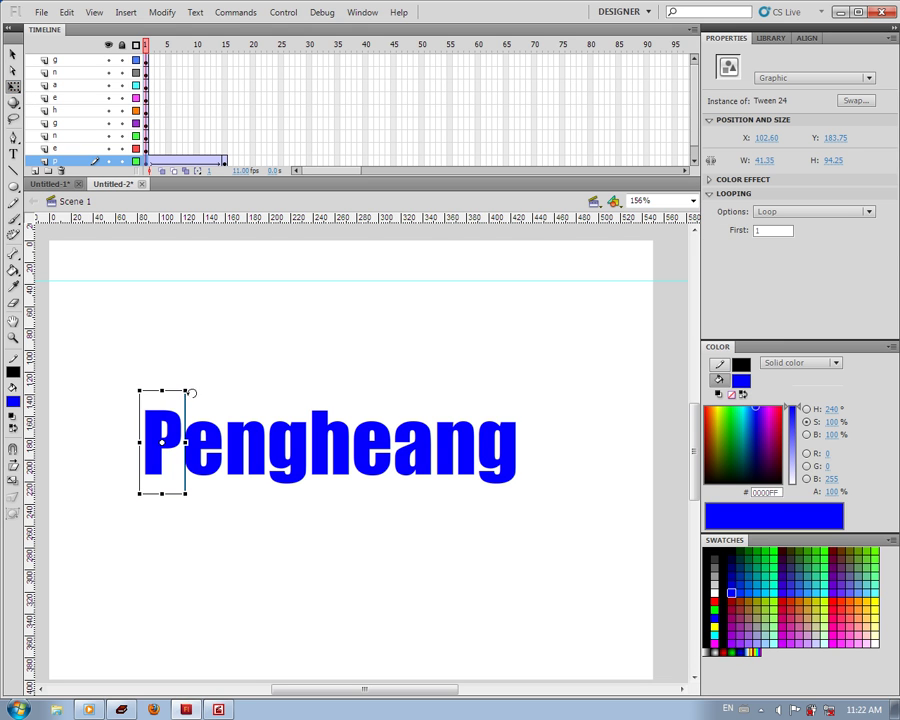
pyautogui.moveTo(183, 393); pyautogui.dragTo(276, 282)
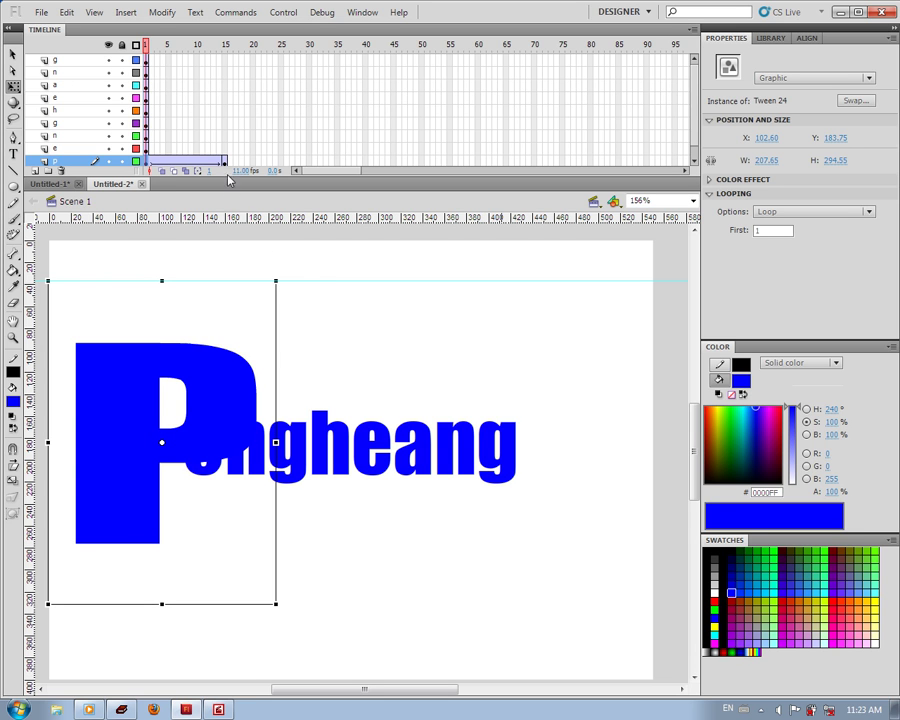
pyautogui.click(148, 162)
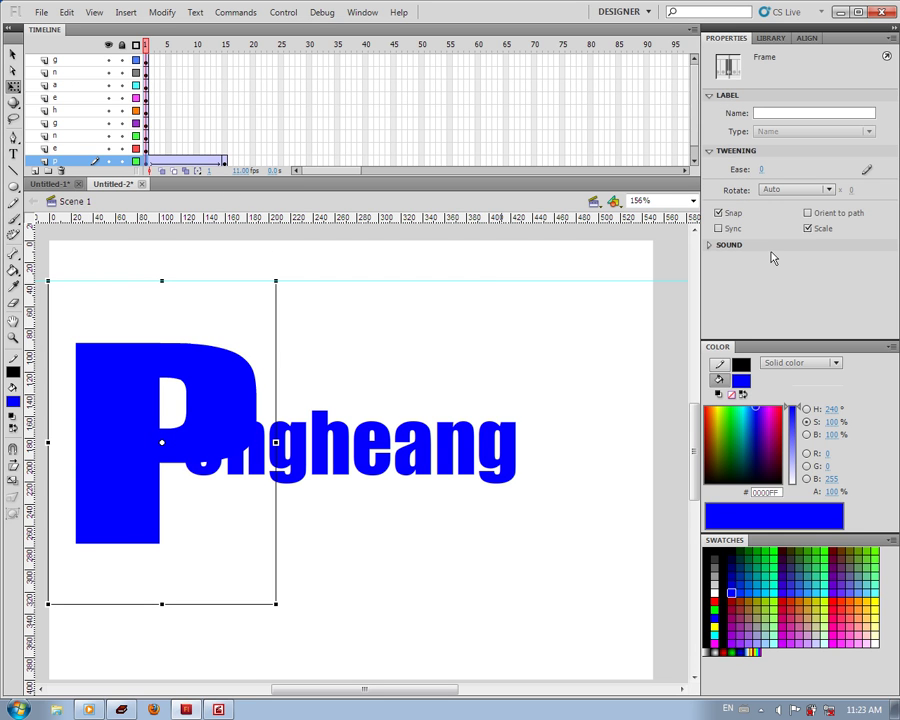
pyautogui.click(829, 189)
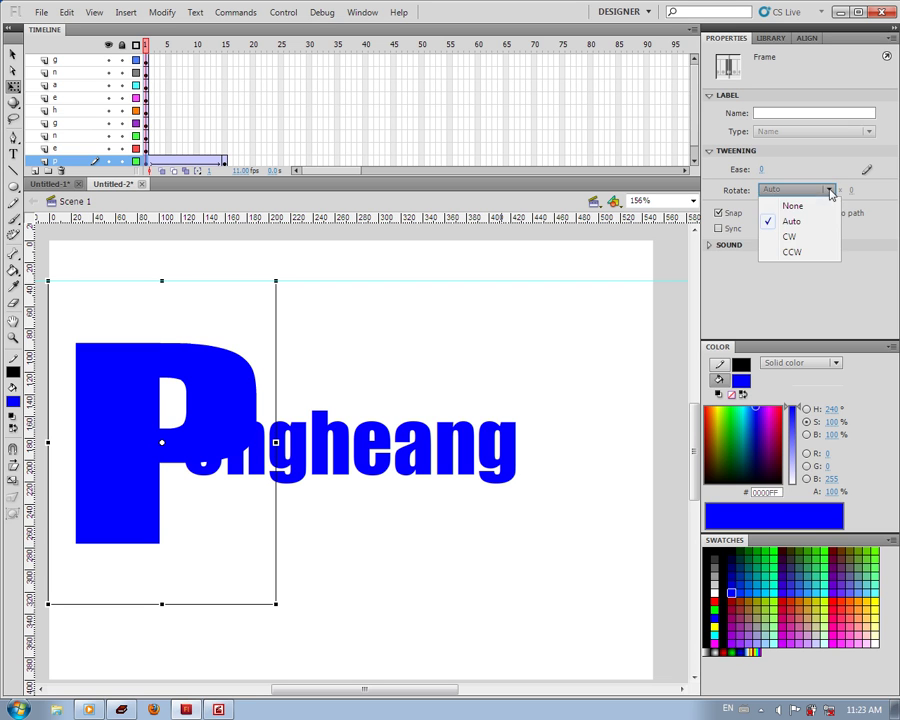
pyautogui.click(829, 189)
pyautogui.click(740, 247)
pyautogui.scroll(-1, 741, 249)
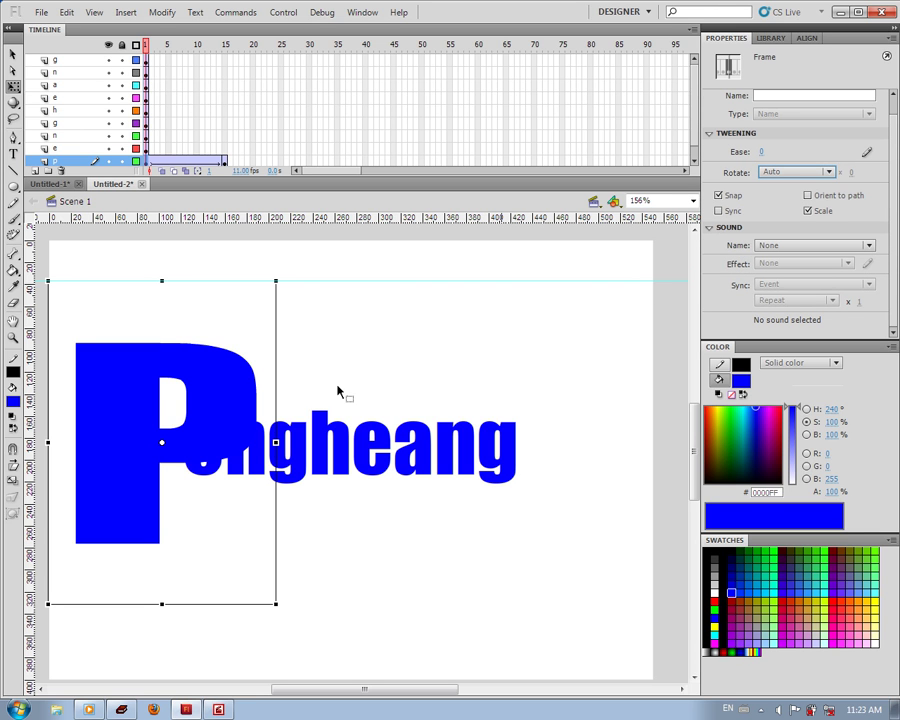
pyautogui.click(224, 408)
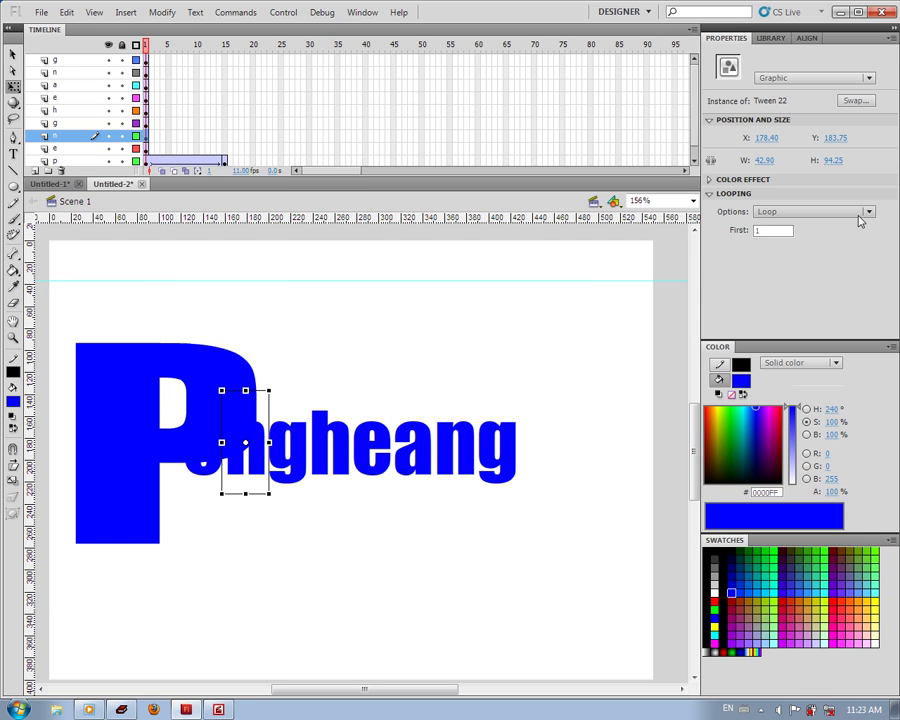
pyautogui.click(868, 213)
pyautogui.click(846, 185)
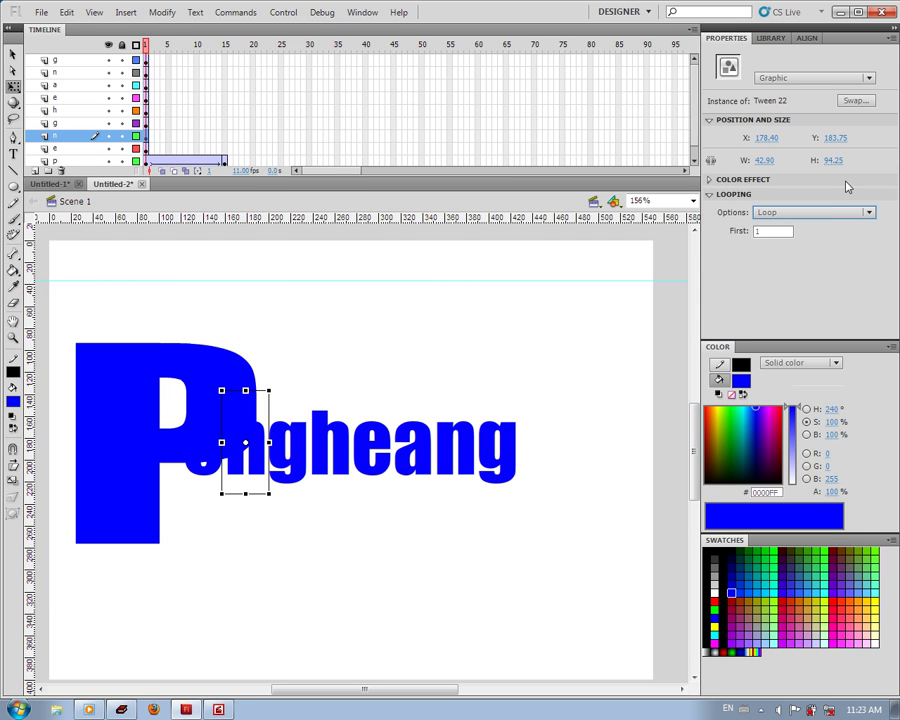
pyautogui.click(846, 180)
pyautogui.click(830, 198)
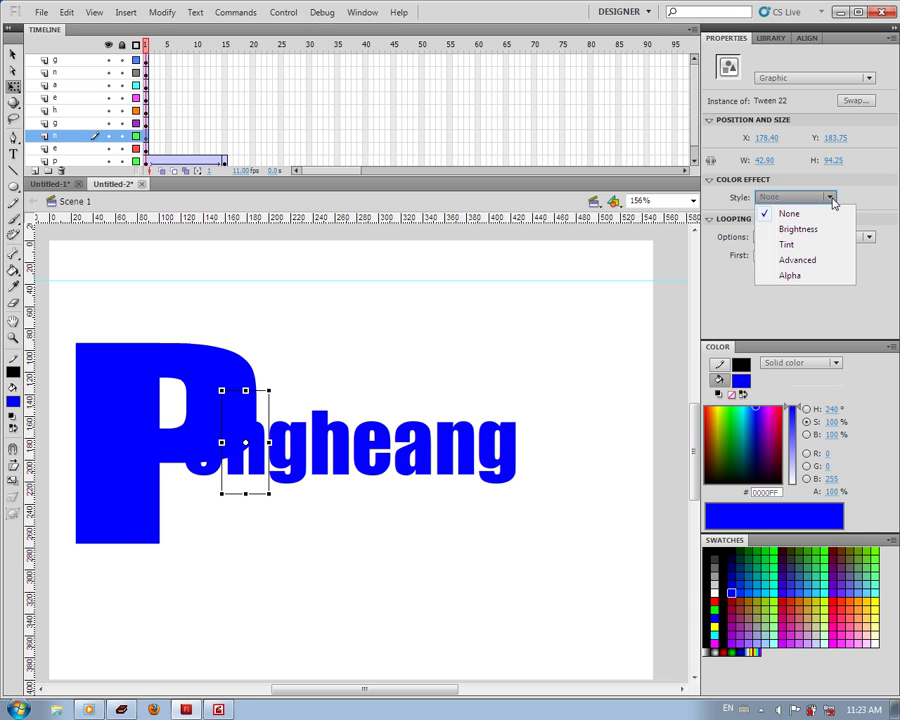
pyautogui.click(785, 280)
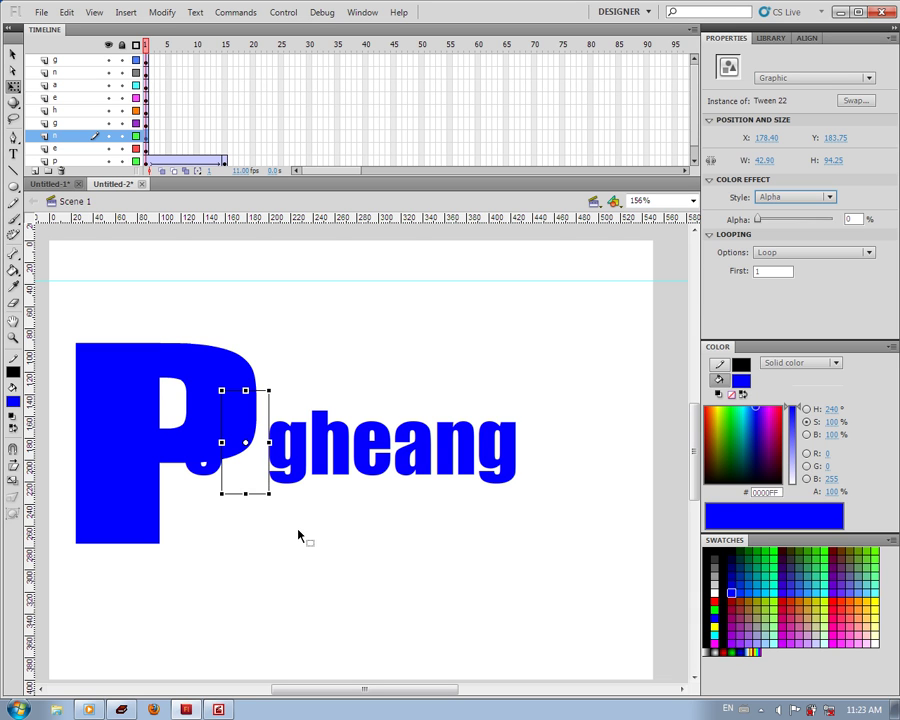
pyautogui.hotkey('ctrl', 'z')
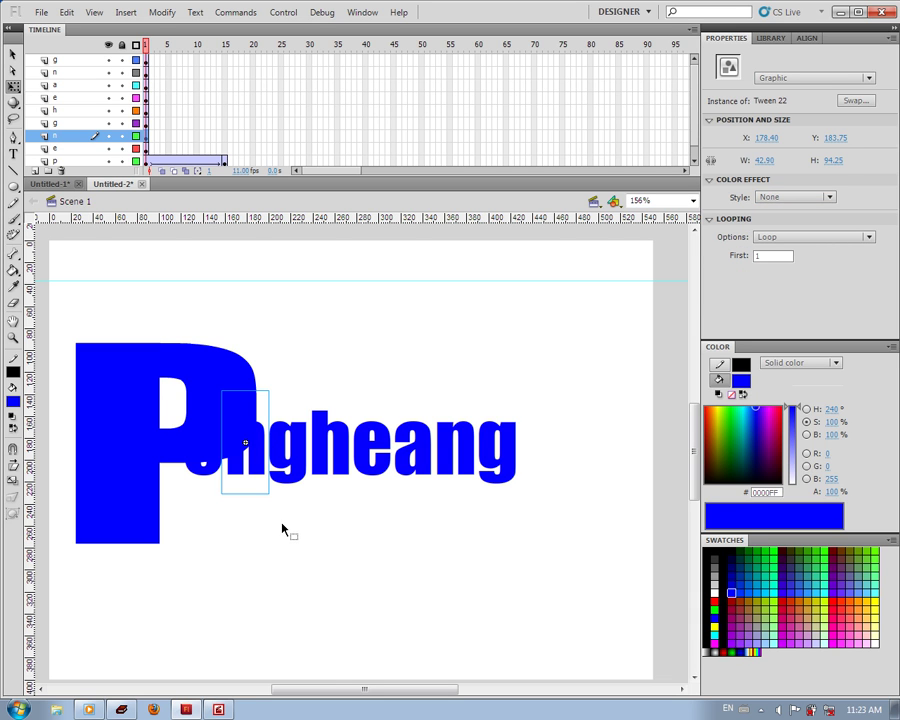
# Step: Apply an Alpha color effect of 0% to the enlarged P on frame 1, and view layer p at frame 15
pyautogui.click(170, 488)
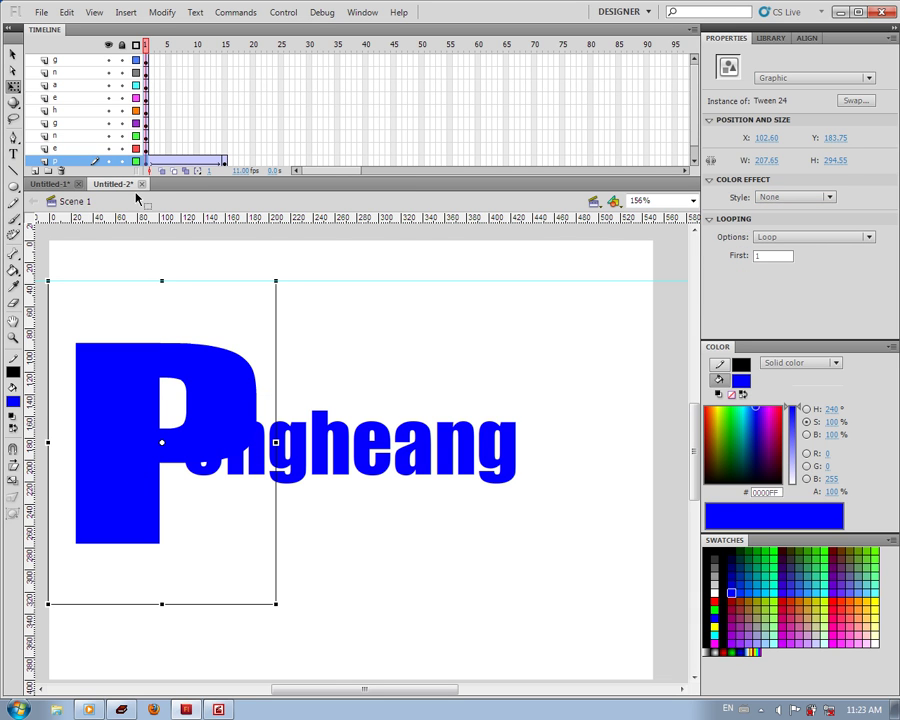
pyautogui.click(146, 161)
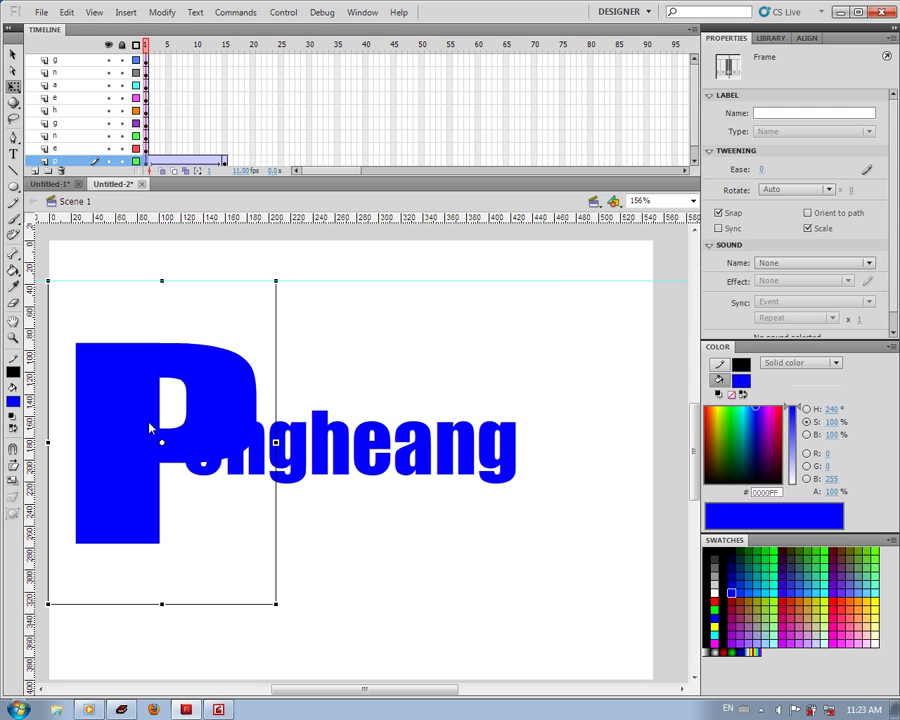
pyautogui.click(181, 430)
pyautogui.click(828, 198)
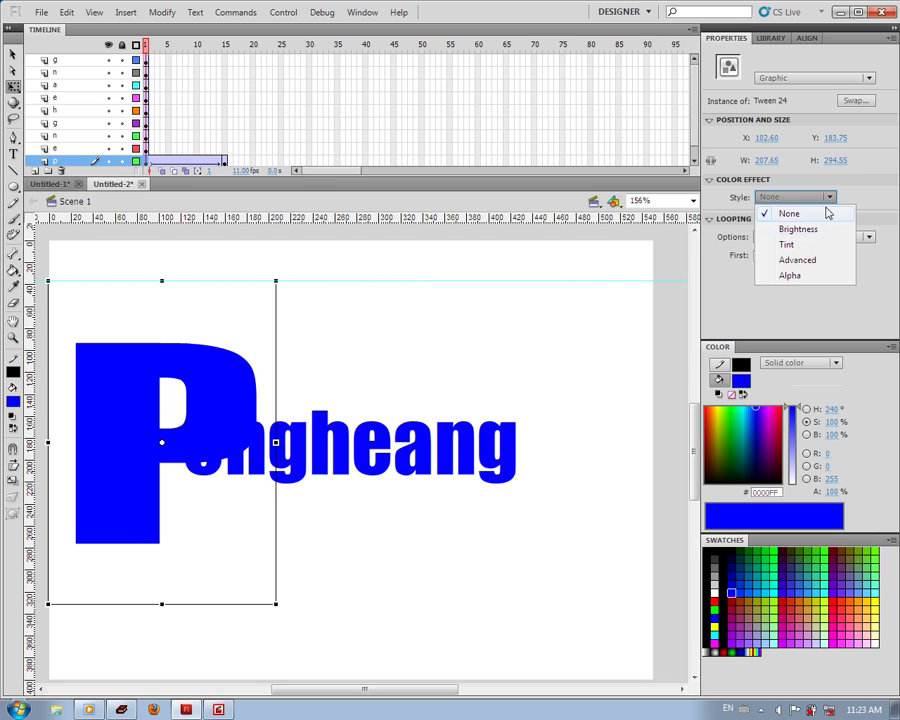
pyautogui.click(788, 276)
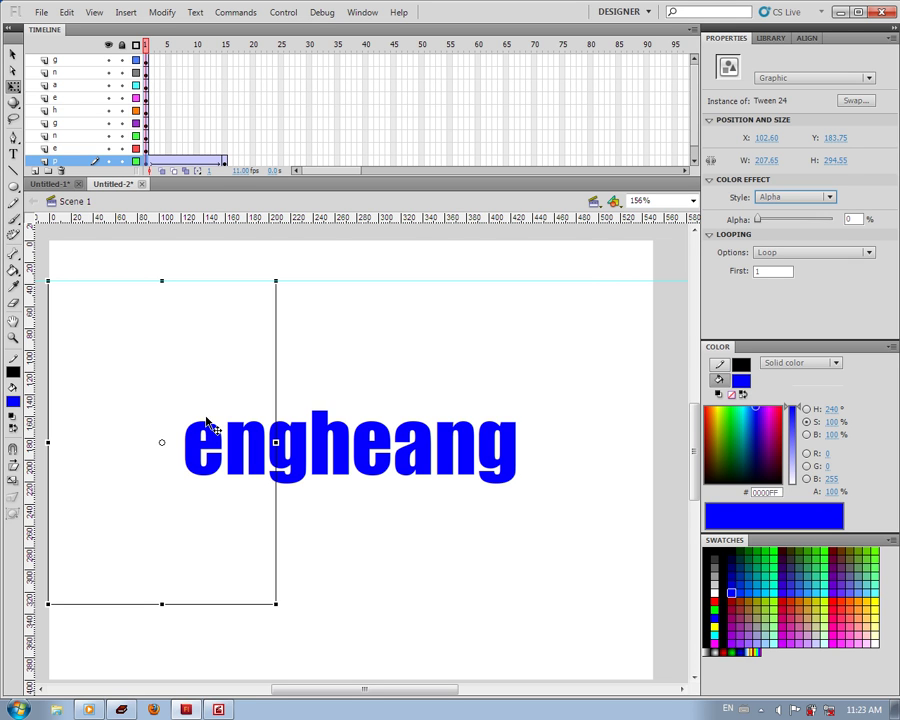
pyautogui.click(225, 163)
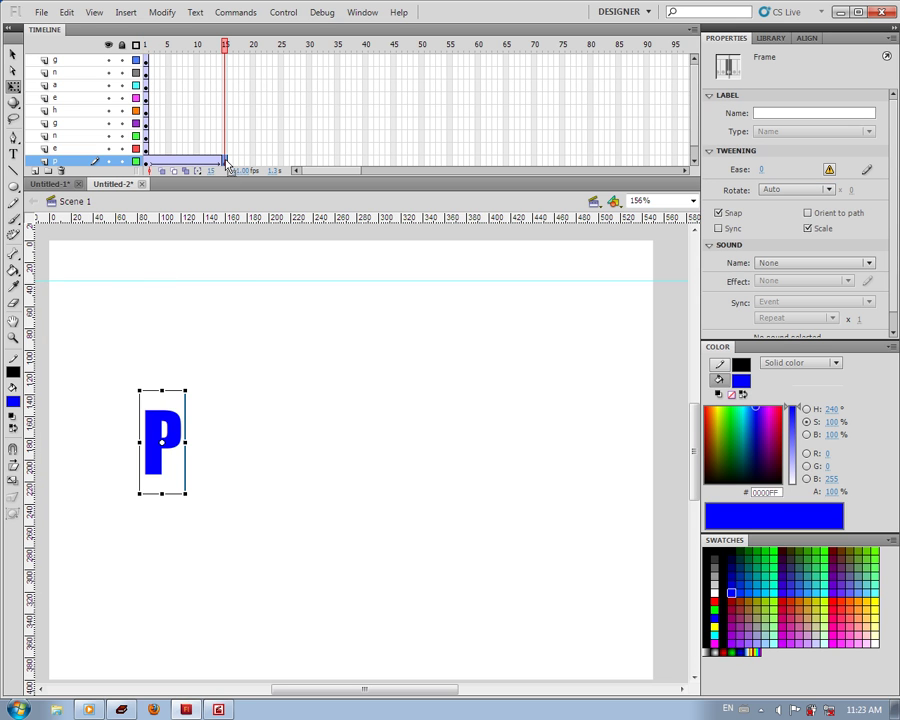
# Step: Move the first keyframe of the lower e layer to frame 10 and insert a keyframe at frame 25
pyautogui.click(147, 149)
pyautogui.click(148, 156)
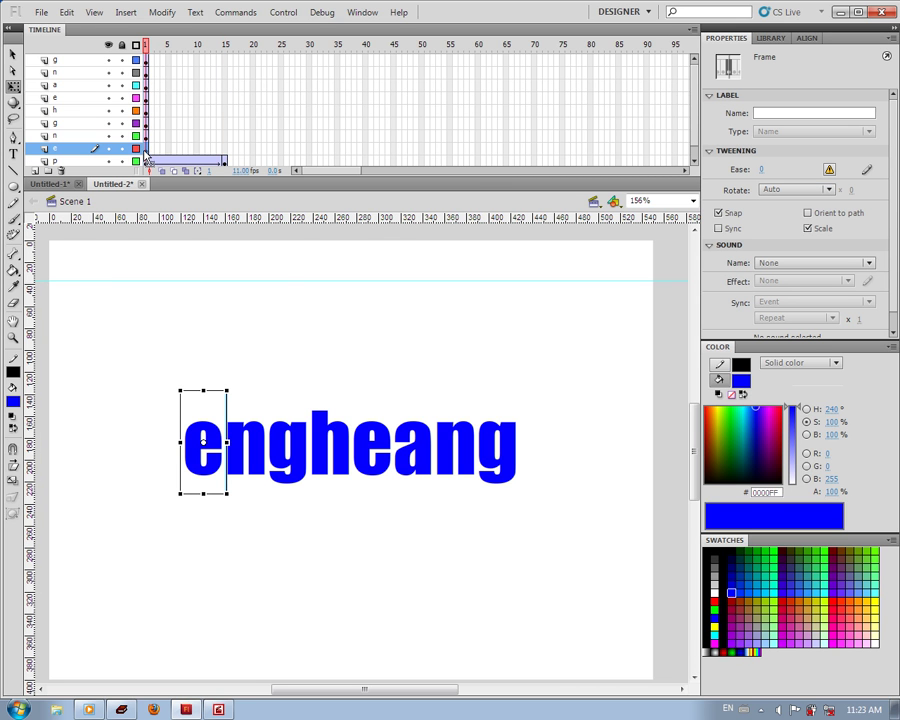
pyautogui.moveTo(144, 151); pyautogui.dragTo(194, 149)
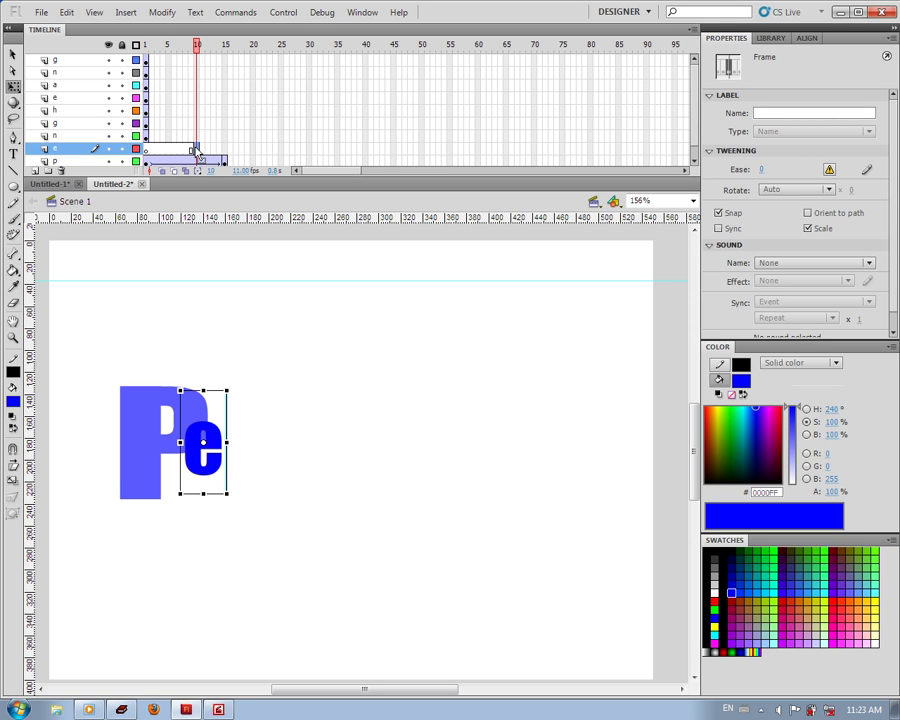
pyautogui.click(281, 151)
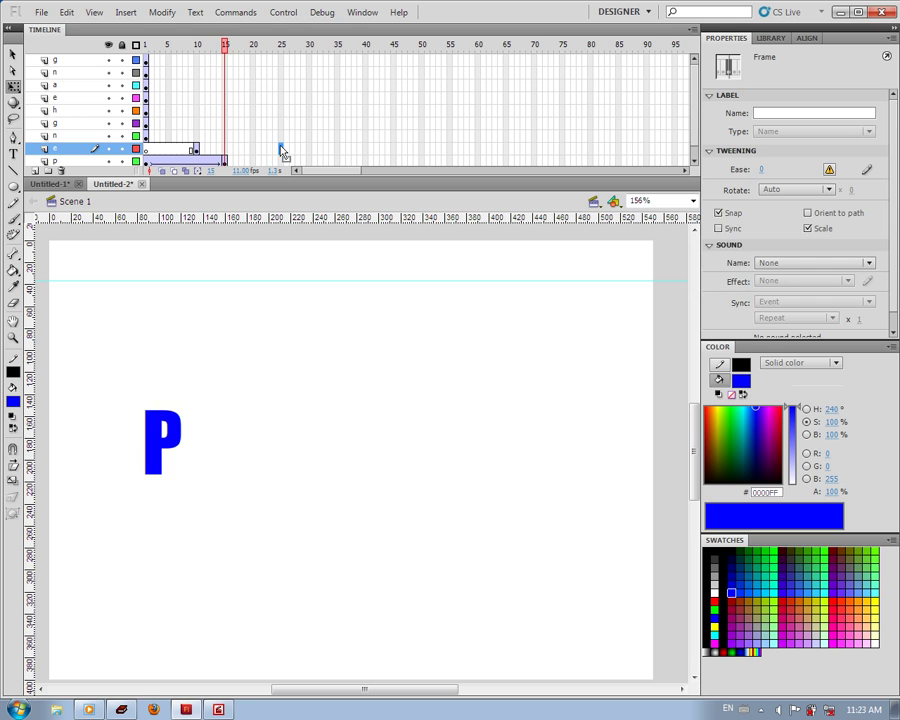
pyautogui.press('F5')
pyautogui.click(284, 152)
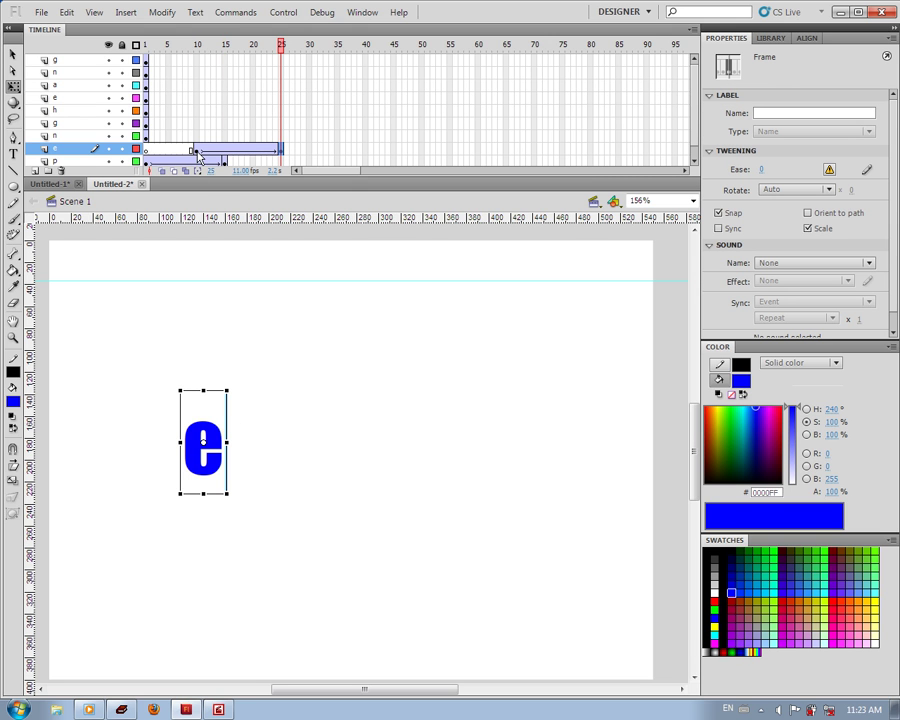
# Step: Enlarge the e on frame 10 up to the guide, to about 196 by 295, and set its Alpha to 0%
pyautogui.press('Return')
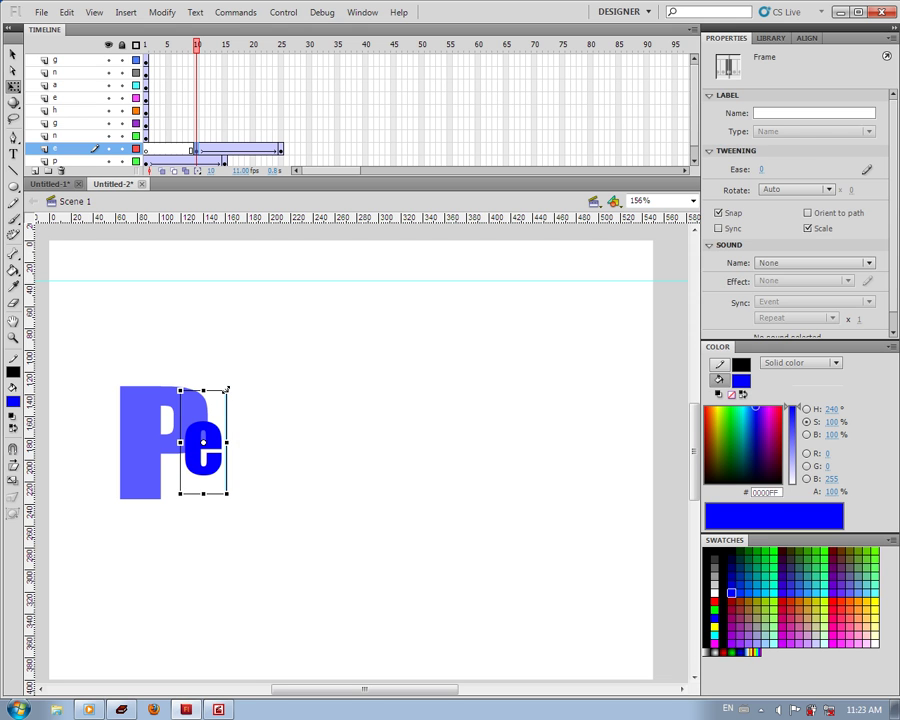
pyautogui.moveTo(228, 390); pyautogui.dragTo(308, 280)
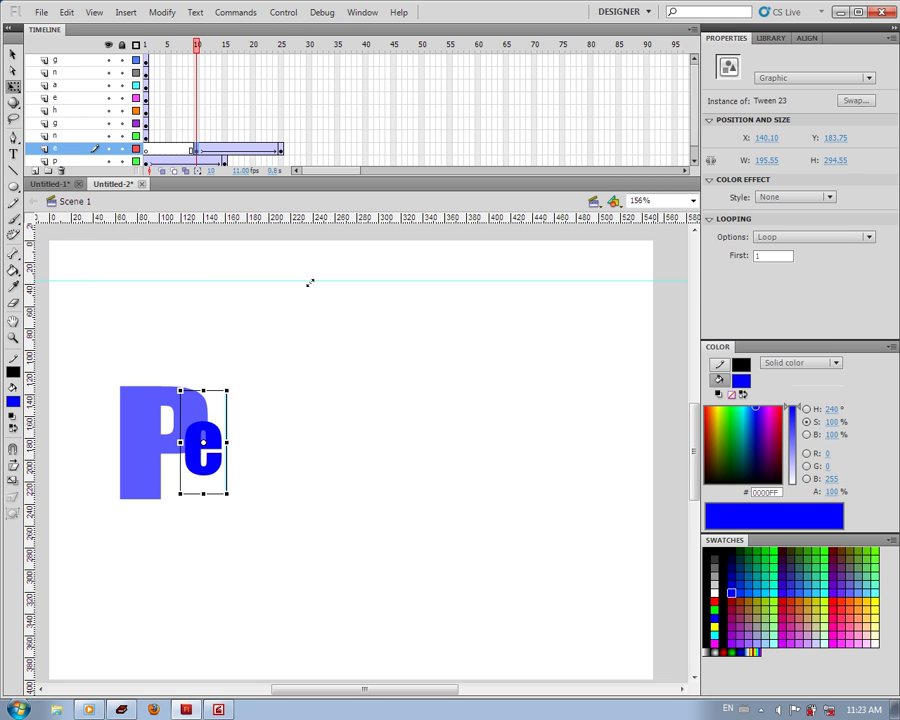
pyautogui.click(830, 198)
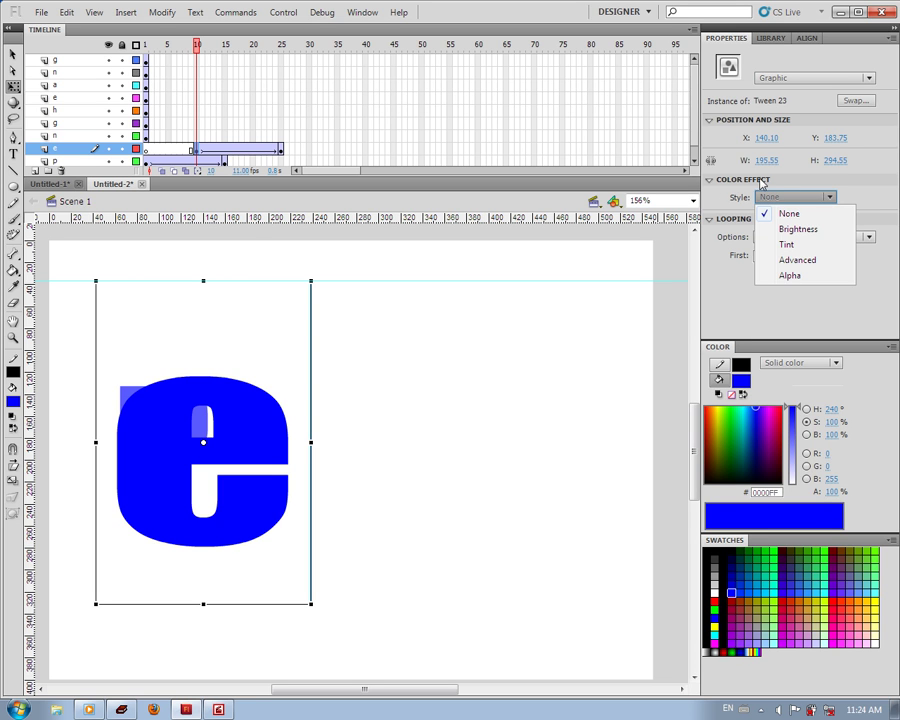
pyautogui.click(785, 276)
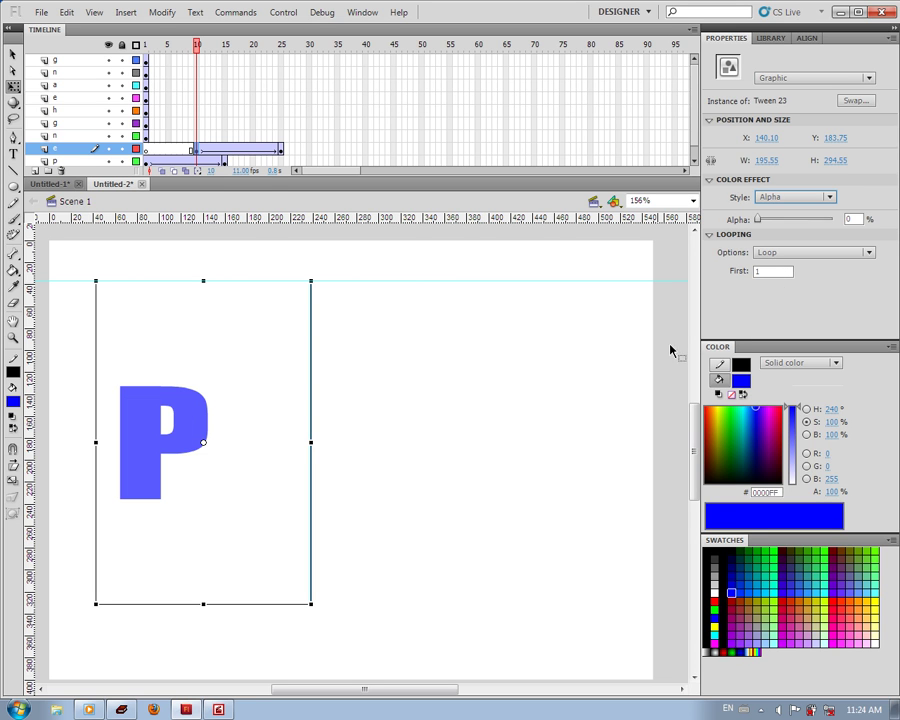
# Step: Move the first keyframe of the lower n layer to frame 20 and insert a keyframe at frame 35
pyautogui.click(146, 137)
pyautogui.moveTo(146, 137); pyautogui.dragTo(242, 150)
pyautogui.click(251, 136)
pyautogui.press('F6')
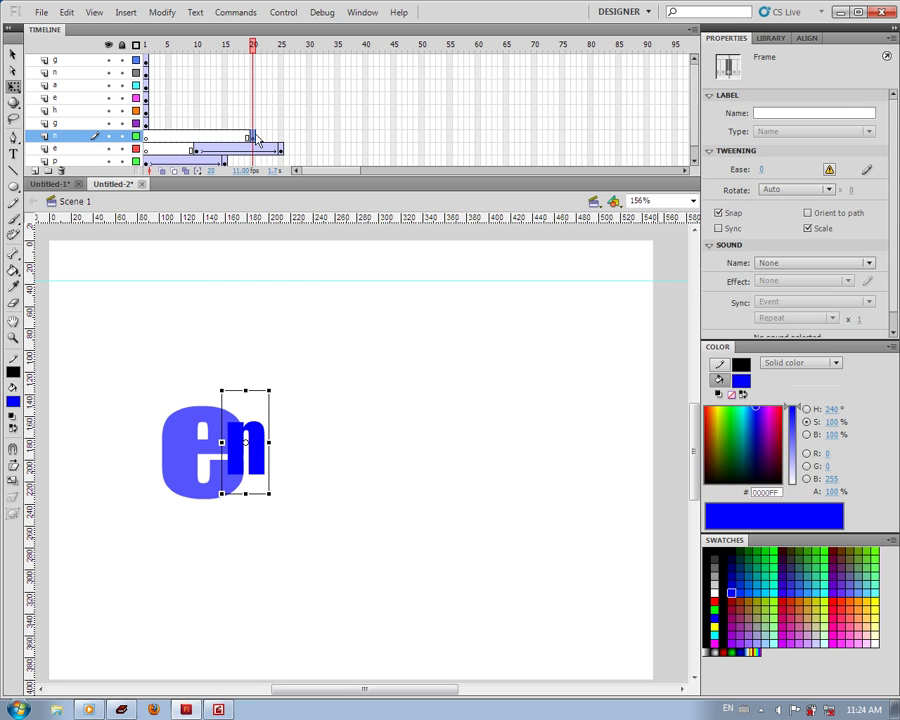
pyautogui.click(337, 139)
pyautogui.press('F6')
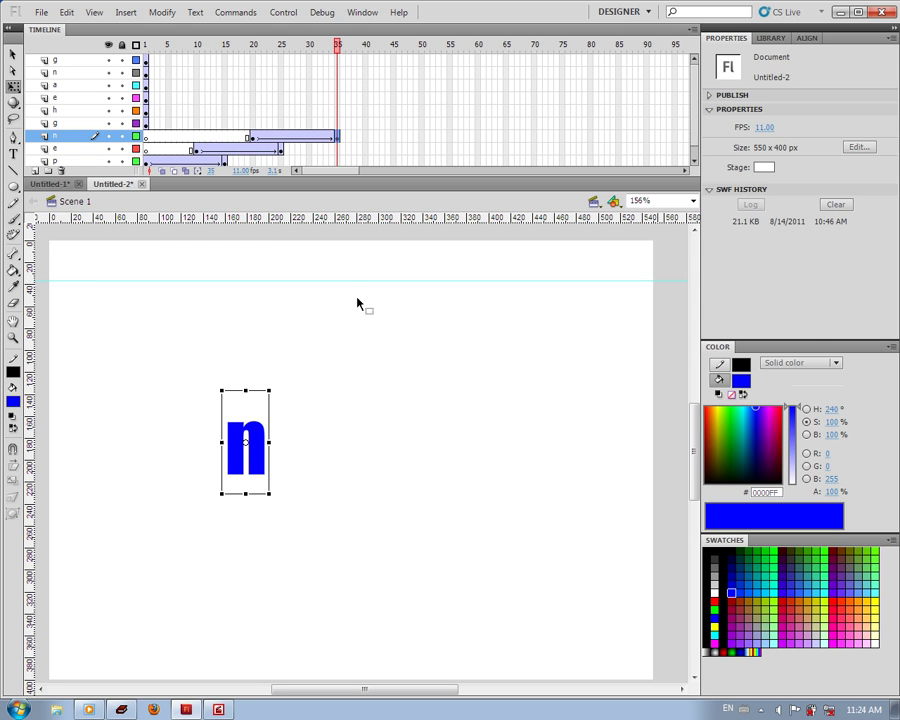
# Step: Enlarge the n on frame 35 to about 180 by 295, and set the Alpha of the n on frame 20 to 0%
pyautogui.moveTo(270, 391); pyautogui.dragTo(346, 281)
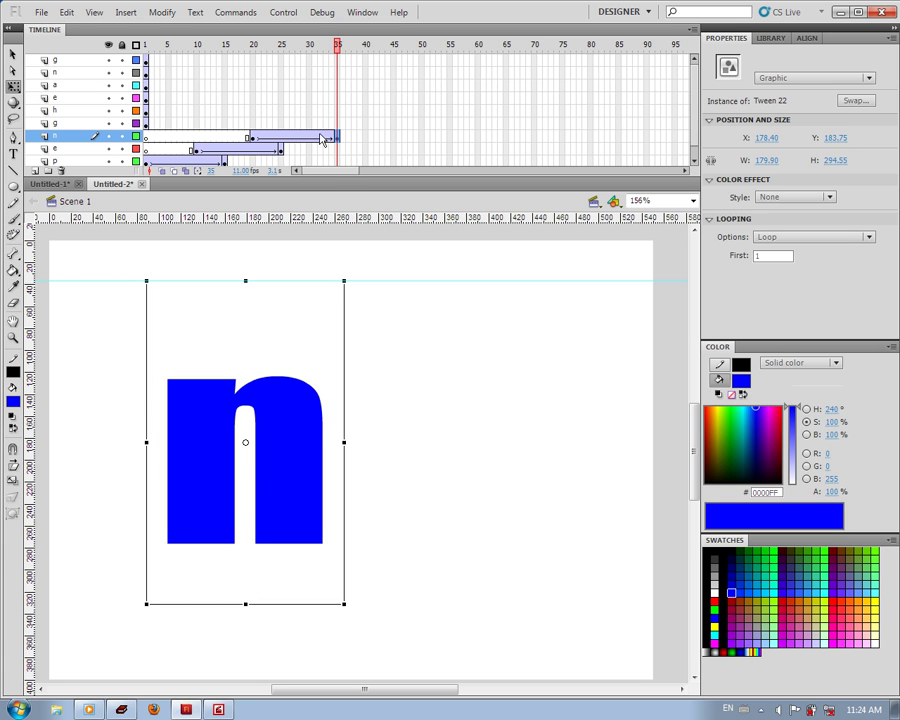
pyautogui.click(255, 138)
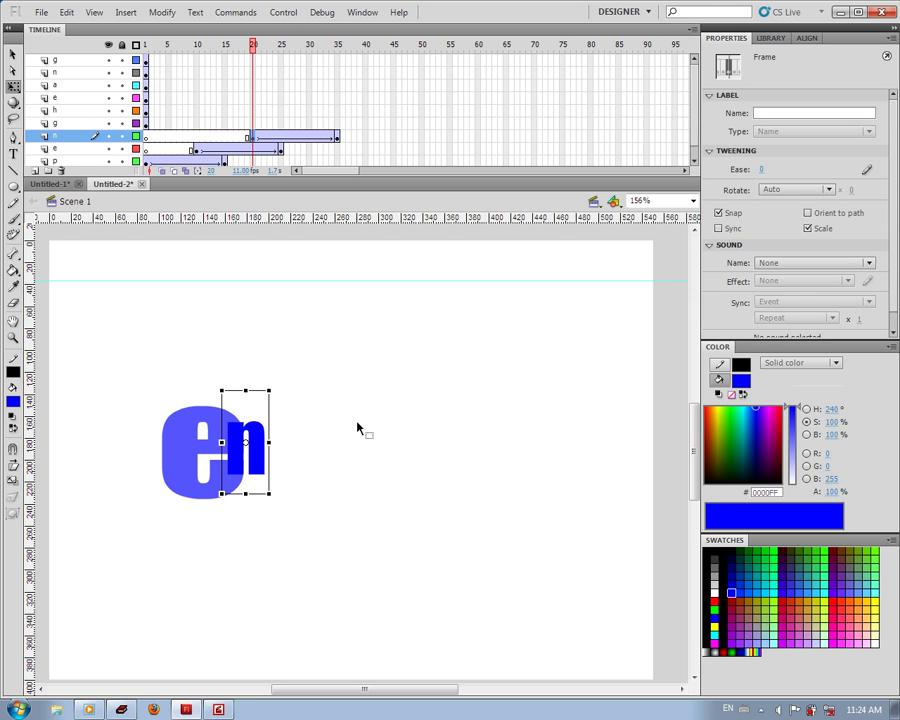
pyautogui.click(235, 462)
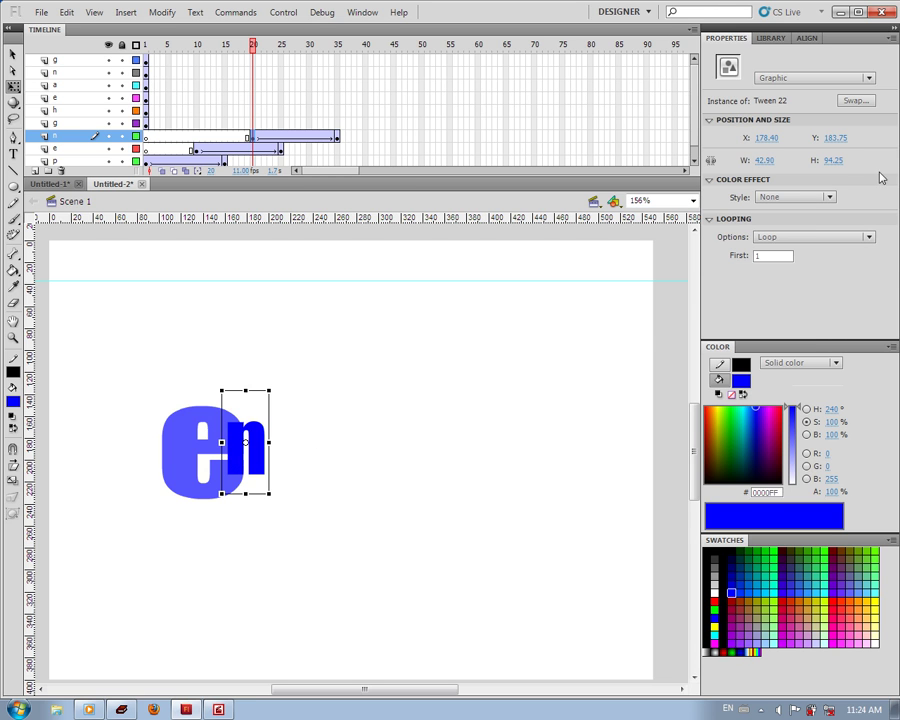
pyautogui.click(830, 197)
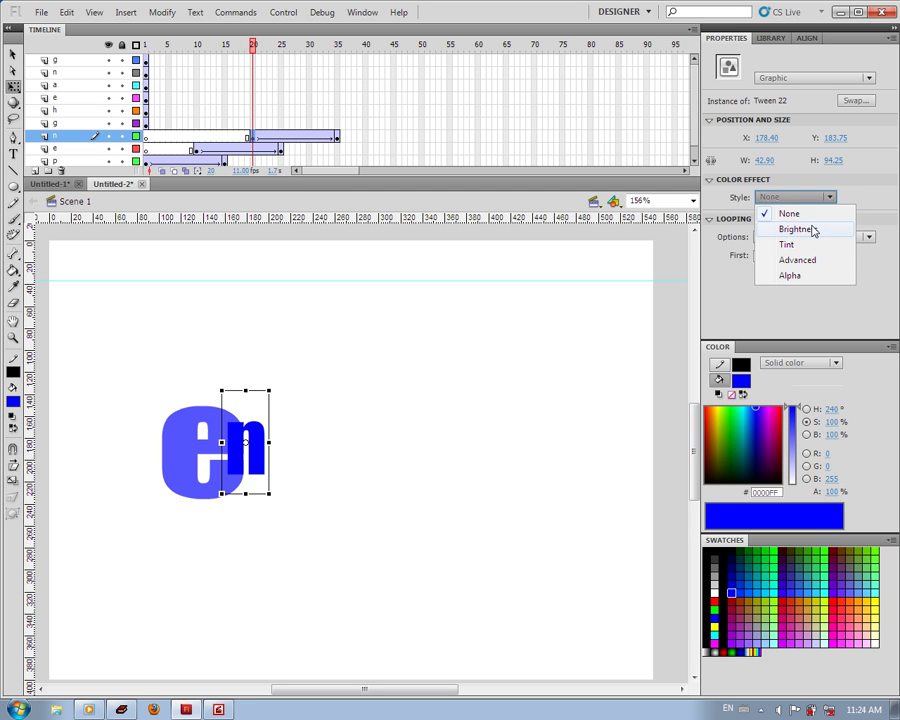
pyautogui.click(786, 278)
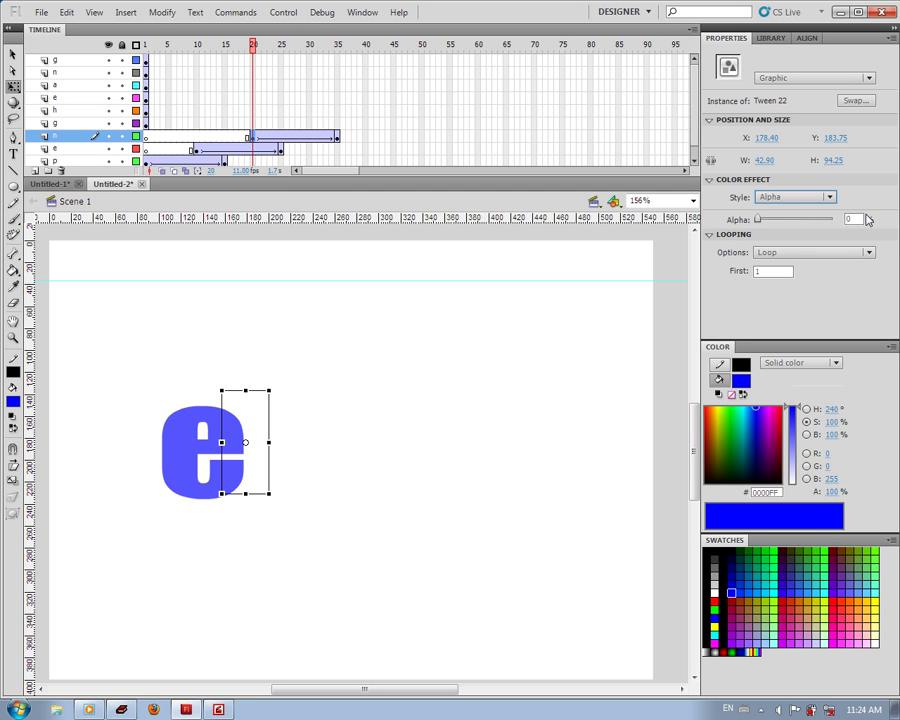
# Step: Move the first keyframe of the lower g layer to frame 30, insert a keyframe at frame 45 and return to frame 30
pyautogui.click(145, 126)
pyautogui.moveTo(146, 127); pyautogui.dragTo(310, 129)
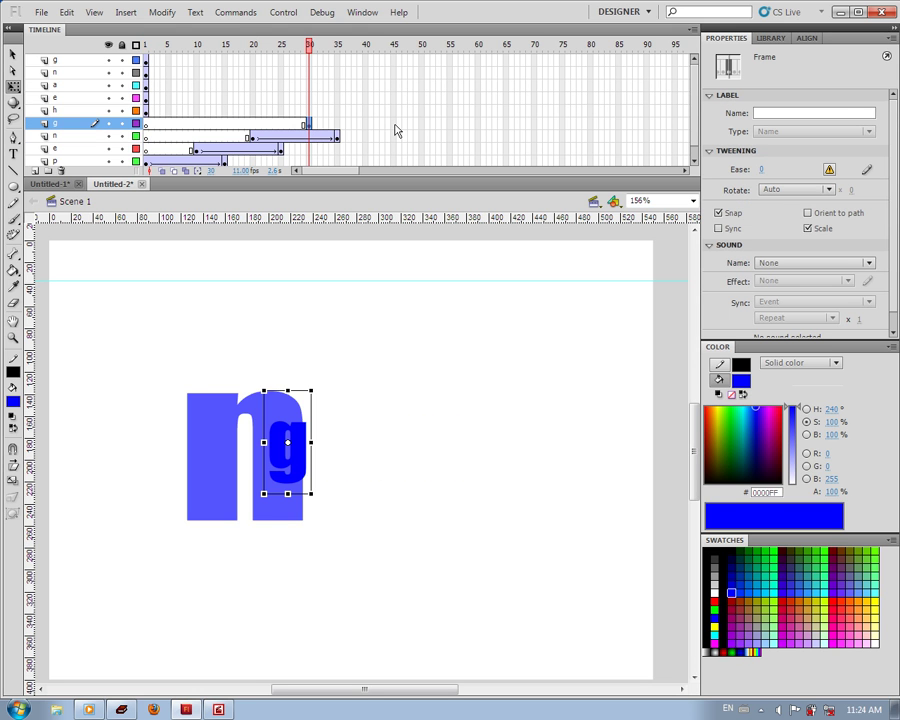
pyautogui.click(394, 124)
pyautogui.press('F6')
pyautogui.click(309, 124)
pyautogui.click(309, 125)
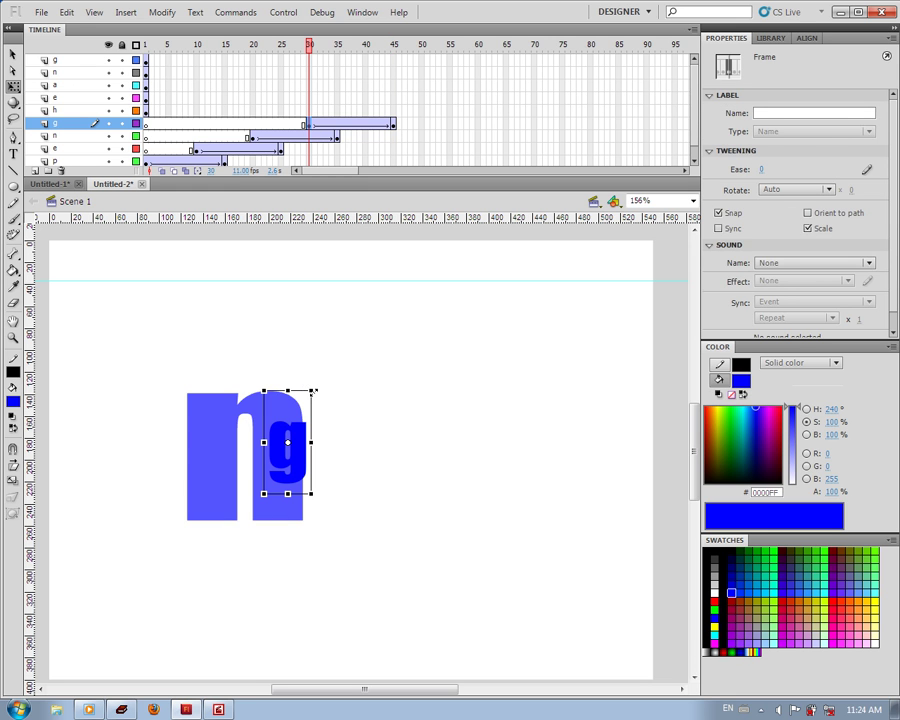
# Step: Enlarge the g on frame 30 up to the guide, to about 137 by 295, and set its Alpha to 0%
pyautogui.moveTo(313, 392); pyautogui.dragTo(363, 280)
pyautogui.click(828, 199)
pyautogui.click(790, 275)
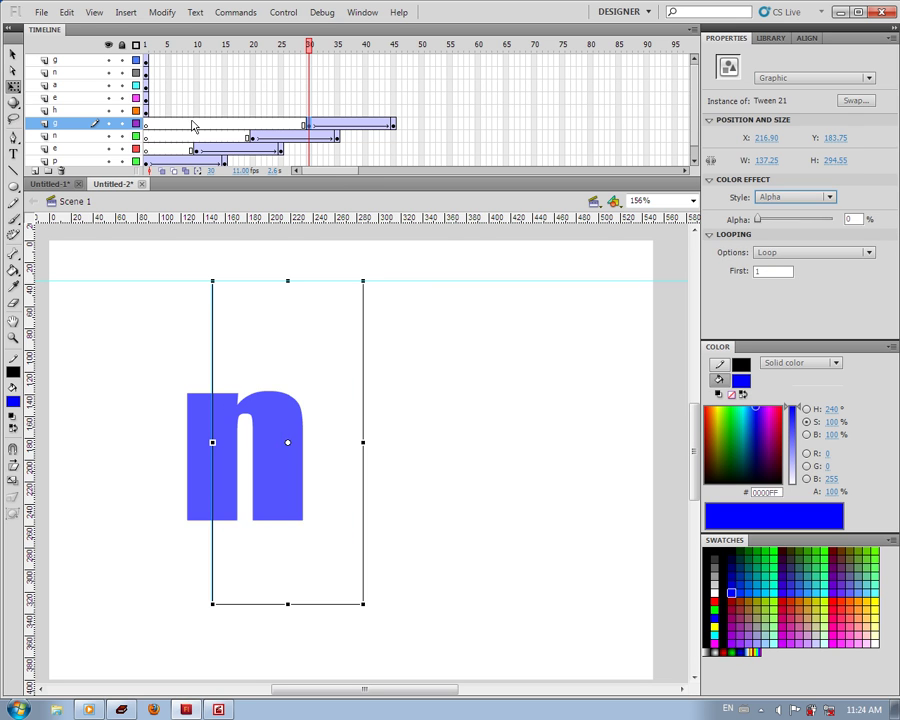
# Step: Move the first keyframe of the h layer to frame 40, insert a keyframe at frame 55 and return to frame 40
pyautogui.click(145, 111)
pyautogui.click(148, 112)
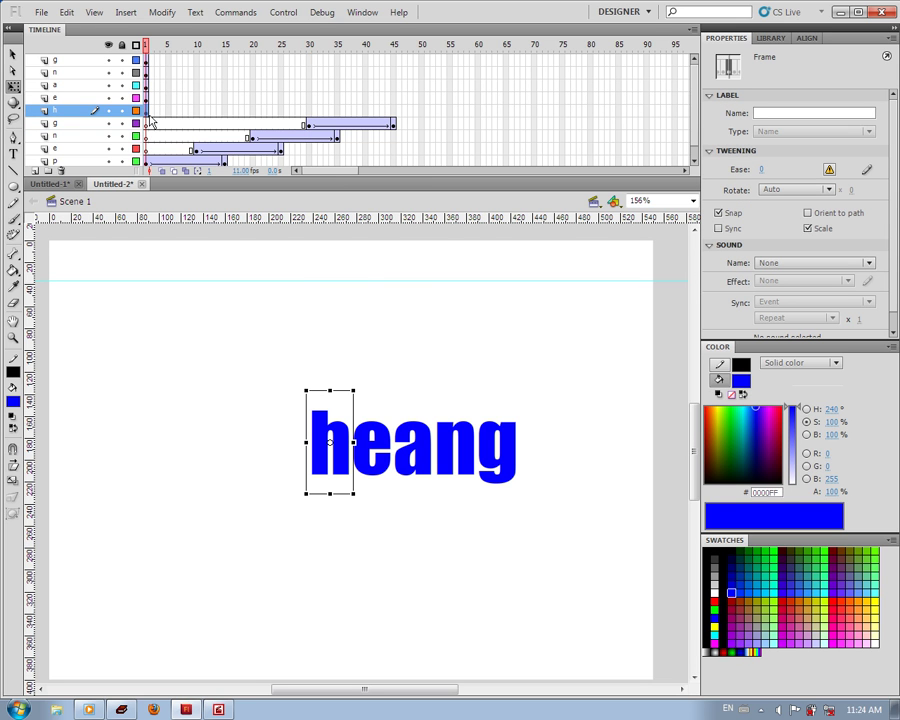
pyautogui.click(365, 111)
pyautogui.press('F6')
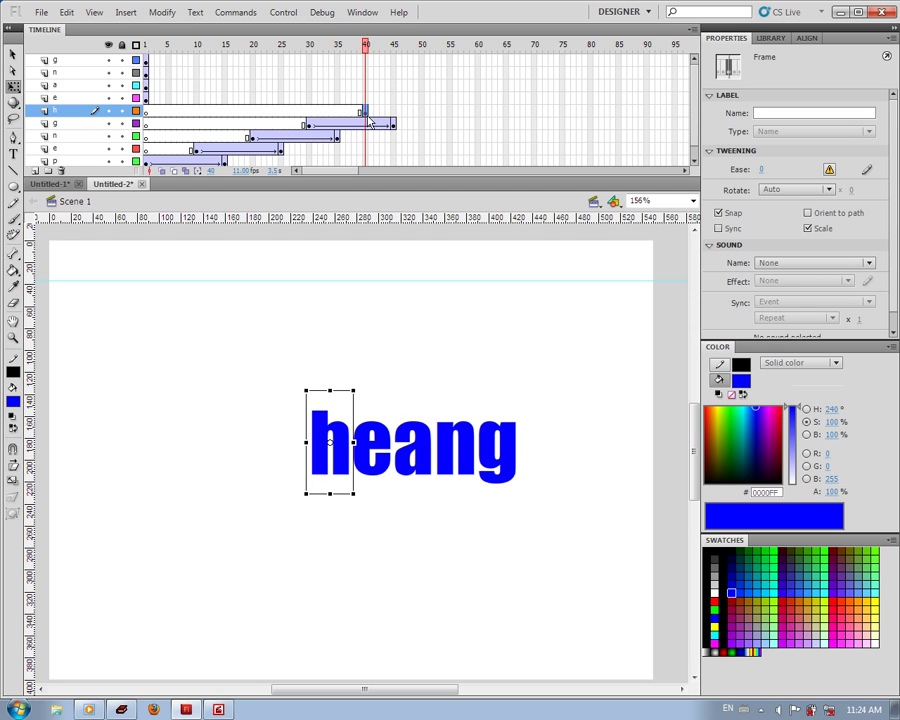
pyautogui.click(450, 111)
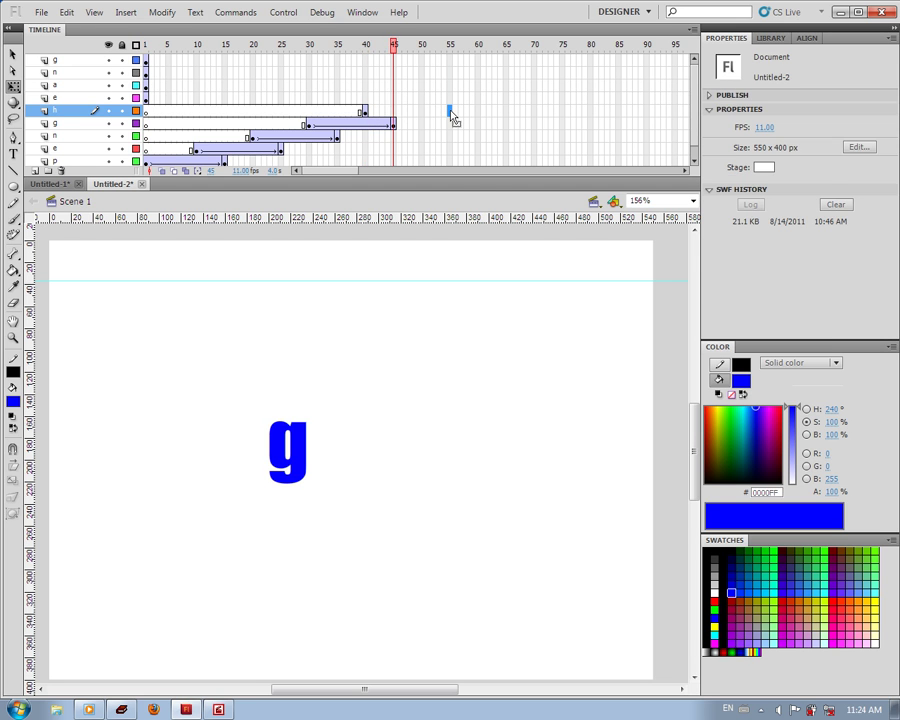
pyautogui.press('F6')
pyautogui.click(366, 111)
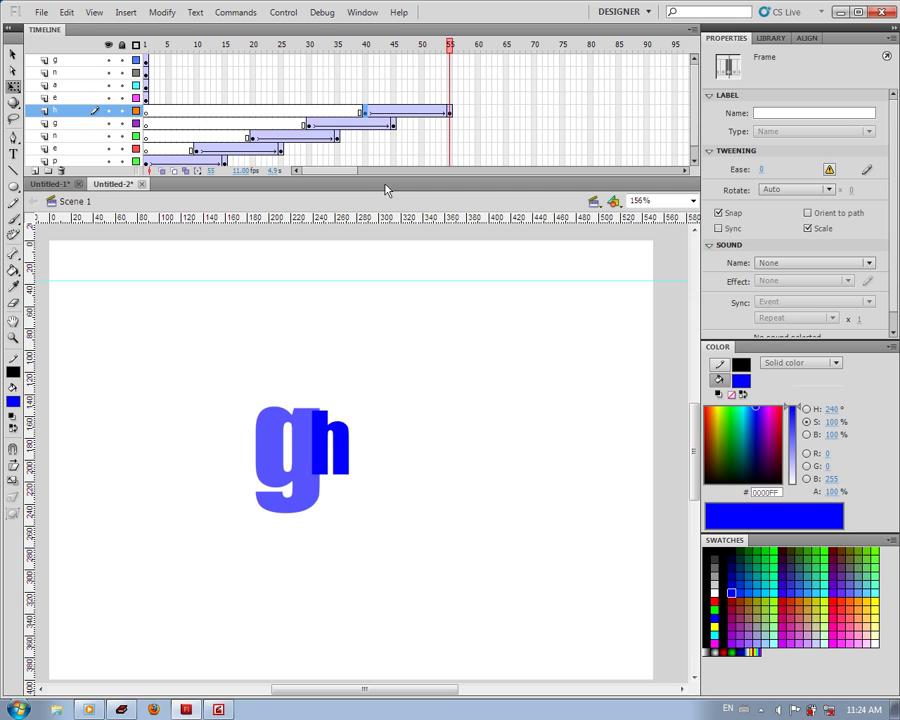
# Step: Enlarge the h on frame 40 up to the guide, to about 173 by 295, and set its Alpha to 0%
pyautogui.click(349, 430)
pyautogui.moveTo(418, 271); pyautogui.dragTo(424, 282)
pyautogui.click(830, 198)
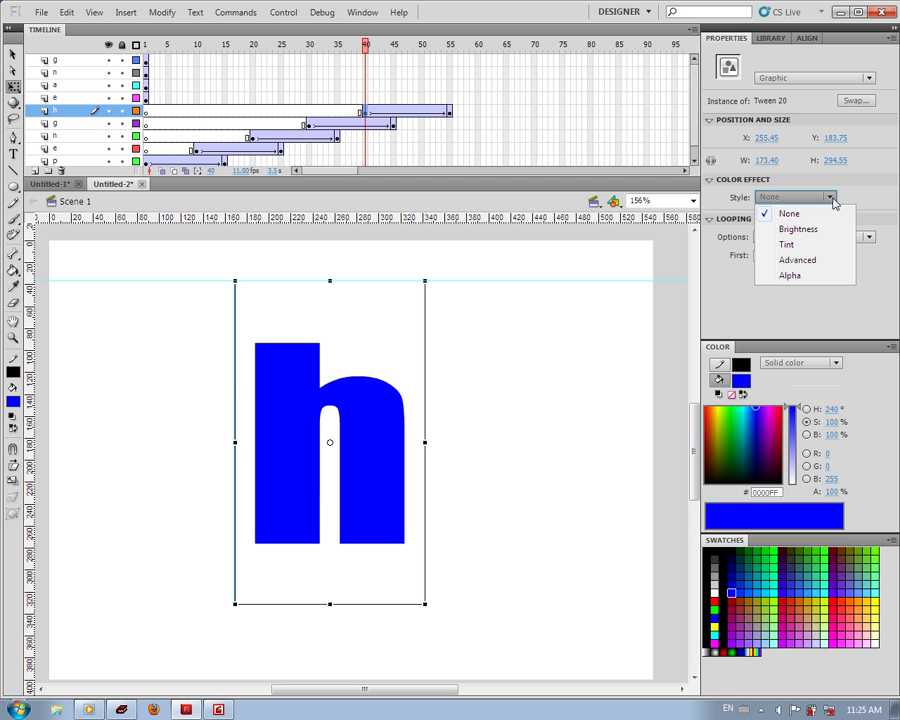
pyautogui.click(789, 275)
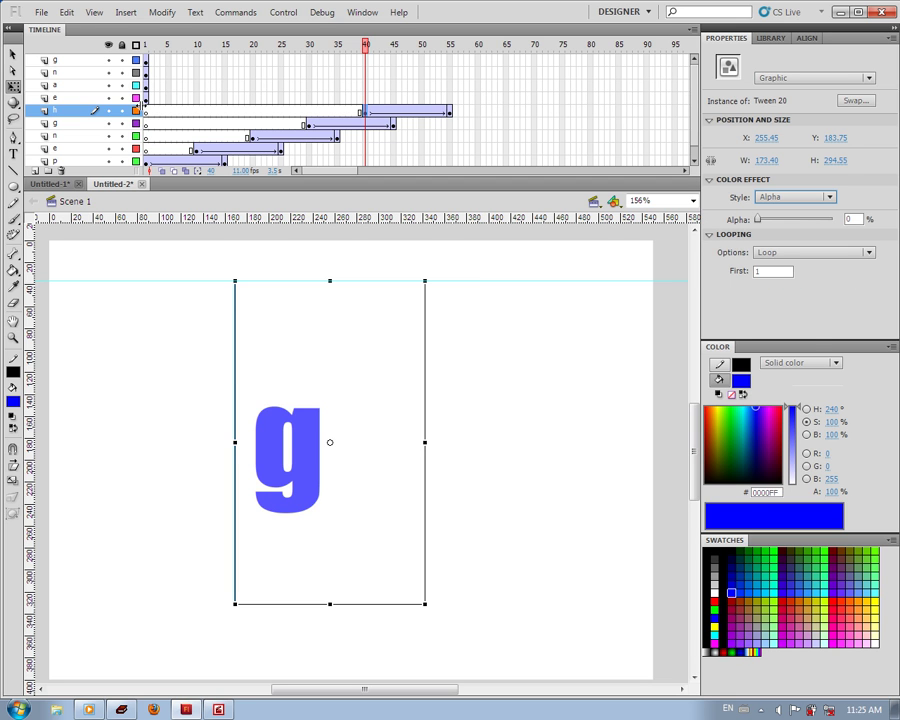
# Step: Move the first keyframe of the upper e layer to frame 50, insert a keyframe at frame 65 and return to frame 50
pyautogui.click(148, 98)
pyautogui.click(417, 98)
pyautogui.click(422, 98)
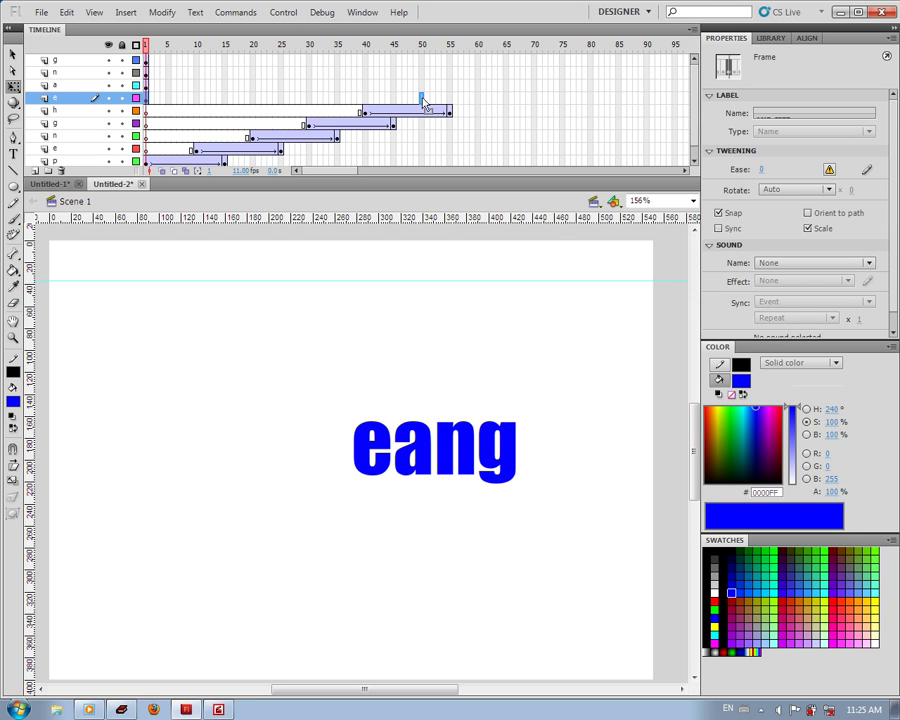
pyautogui.press('F6')
pyautogui.click(500, 98)
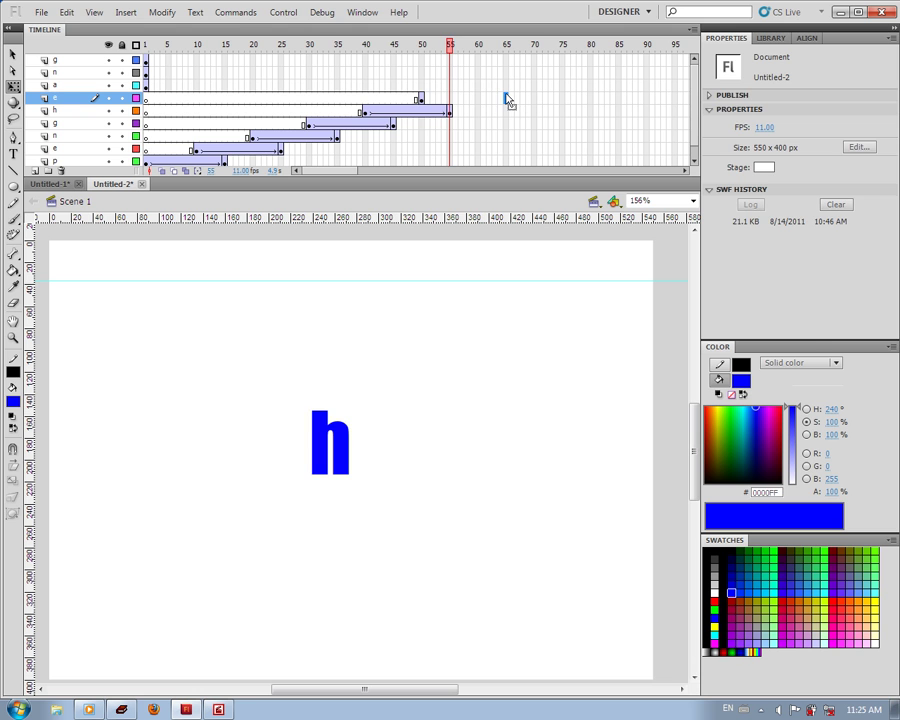
pyautogui.press('F6')
pyautogui.click(421, 100)
# Step: Enlarge the e on frame 50 up to the guide, to about 124 by 295, and set its Alpha to 0%
pyautogui.click(391, 404)
pyautogui.moveTo(399, 389); pyautogui.dragTo(445, 276)
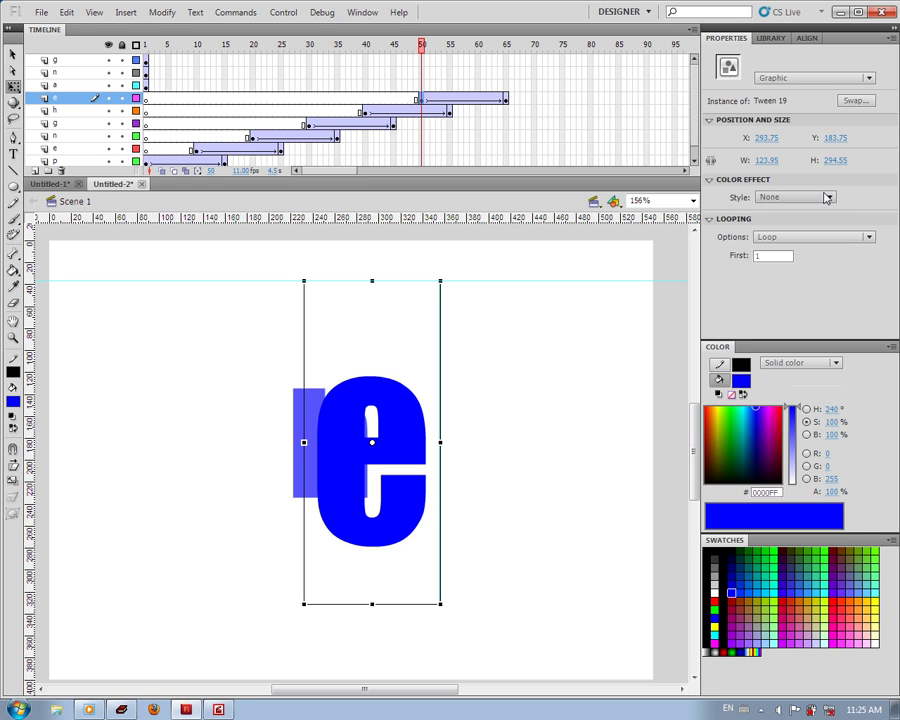
pyautogui.click(830, 197)
pyautogui.click(789, 275)
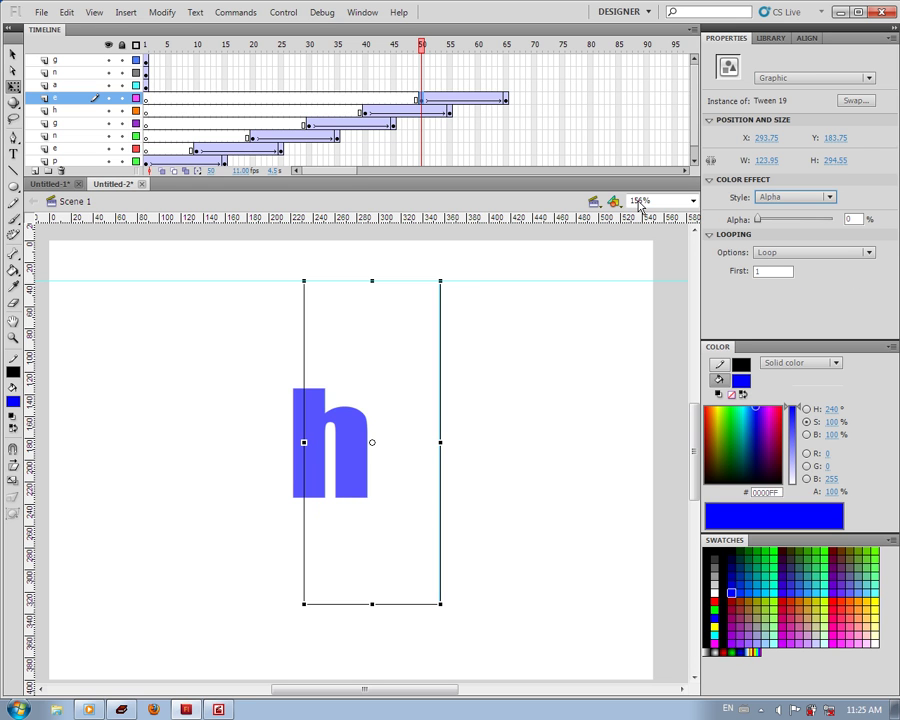
# Step: Move the first keyframe of the a layer to frame 60, insert a keyframe at frame 75 and return to frame 60
pyautogui.click(146, 86)
pyautogui.moveTo(146, 86); pyautogui.dragTo(478, 90)
pyautogui.click(563, 90)
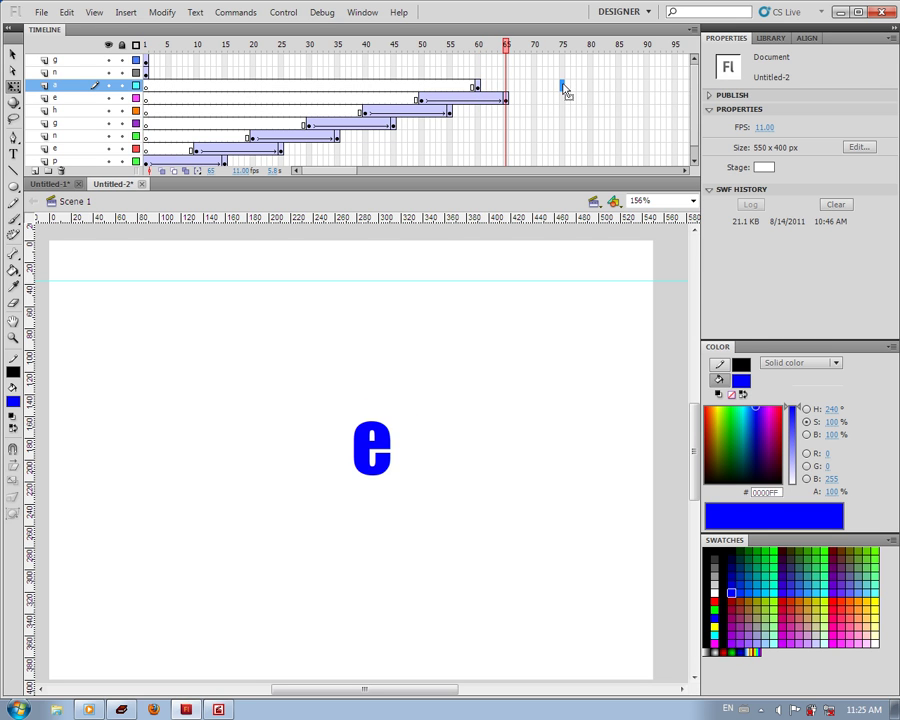
pyautogui.press('F6')
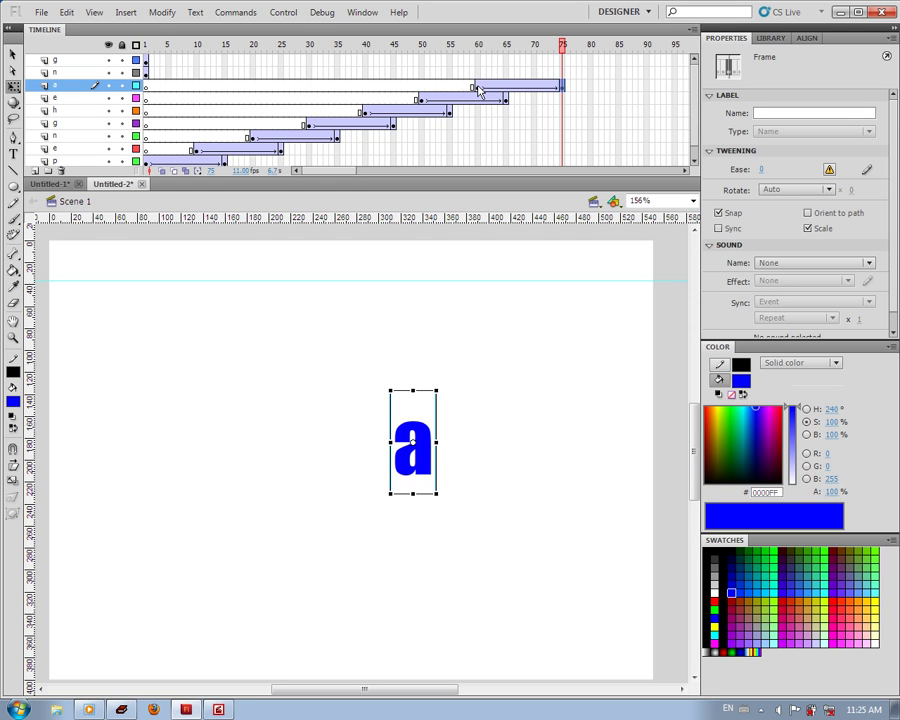
pyautogui.click(478, 90)
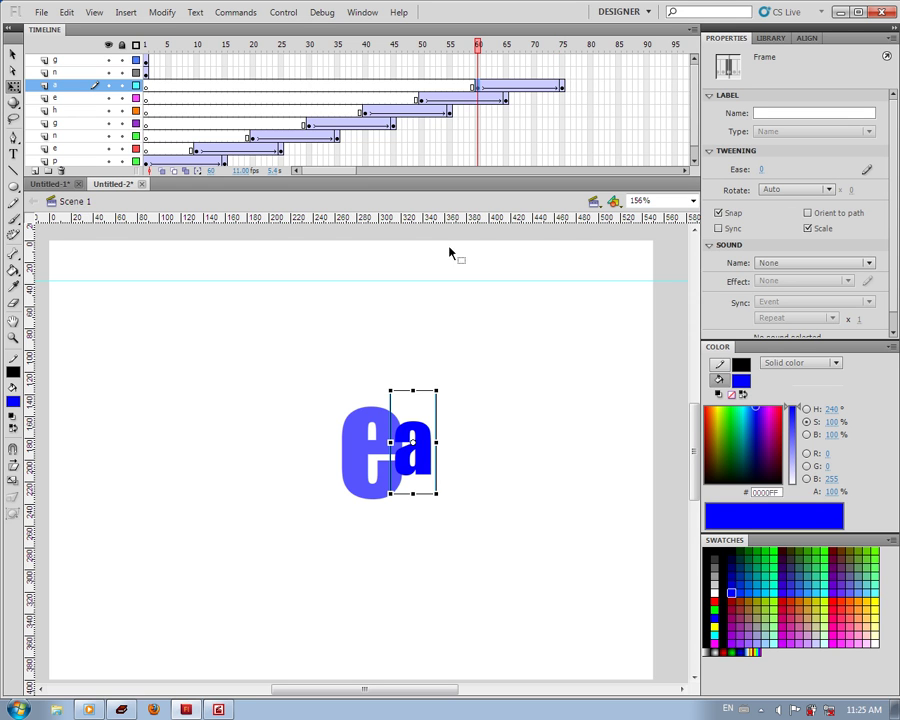
# Step: Enlarge the a on frame 60 up to the guide, to about 108 by 295, and set its Alpha to 0%
pyautogui.moveTo(436, 391); pyautogui.dragTo(473, 279)
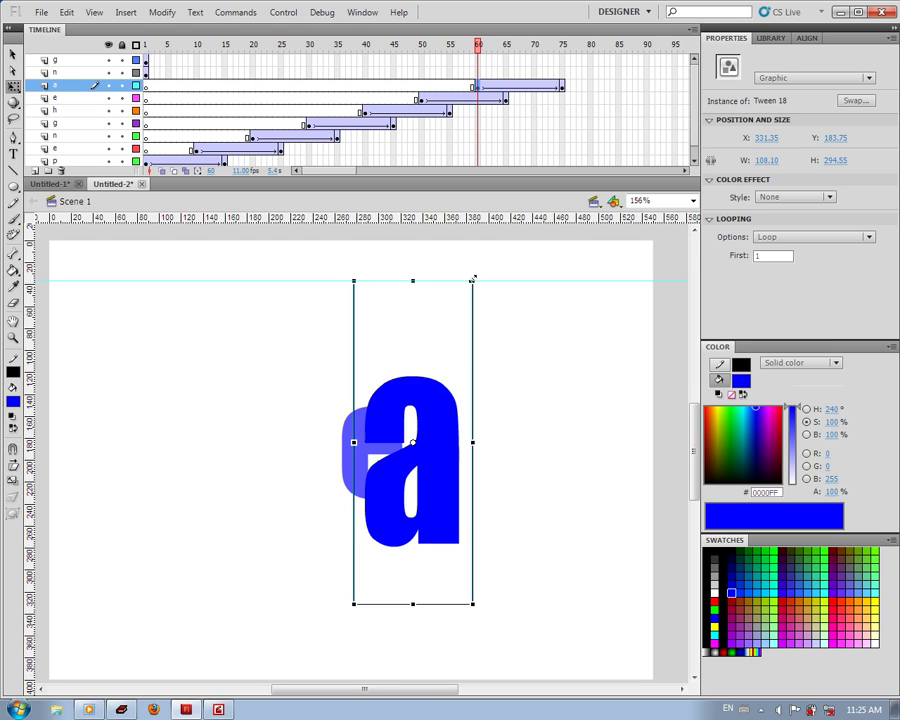
pyautogui.click(826, 198)
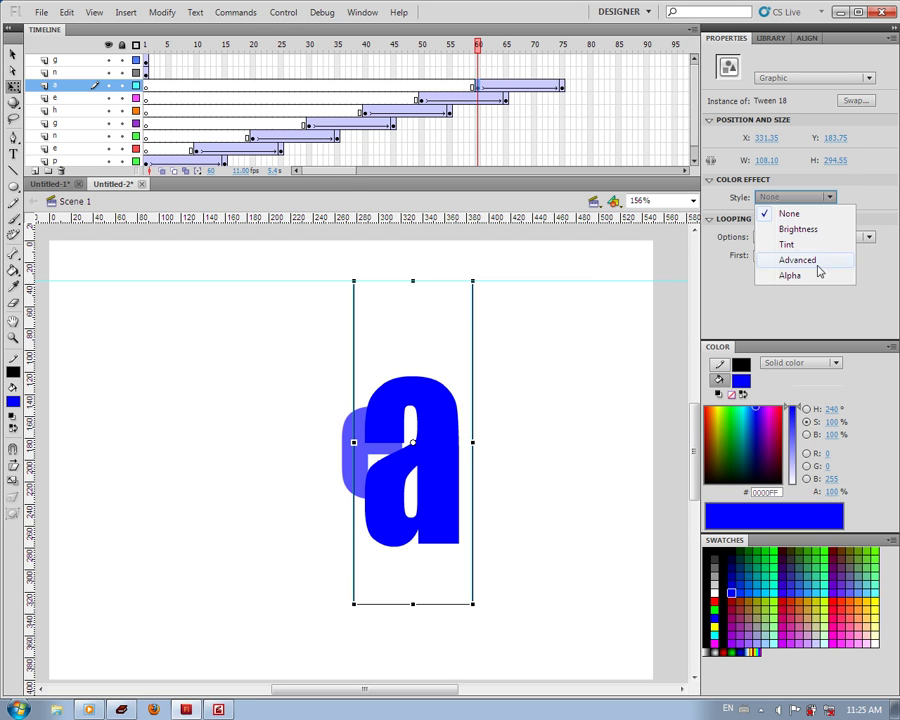
pyautogui.click(799, 280)
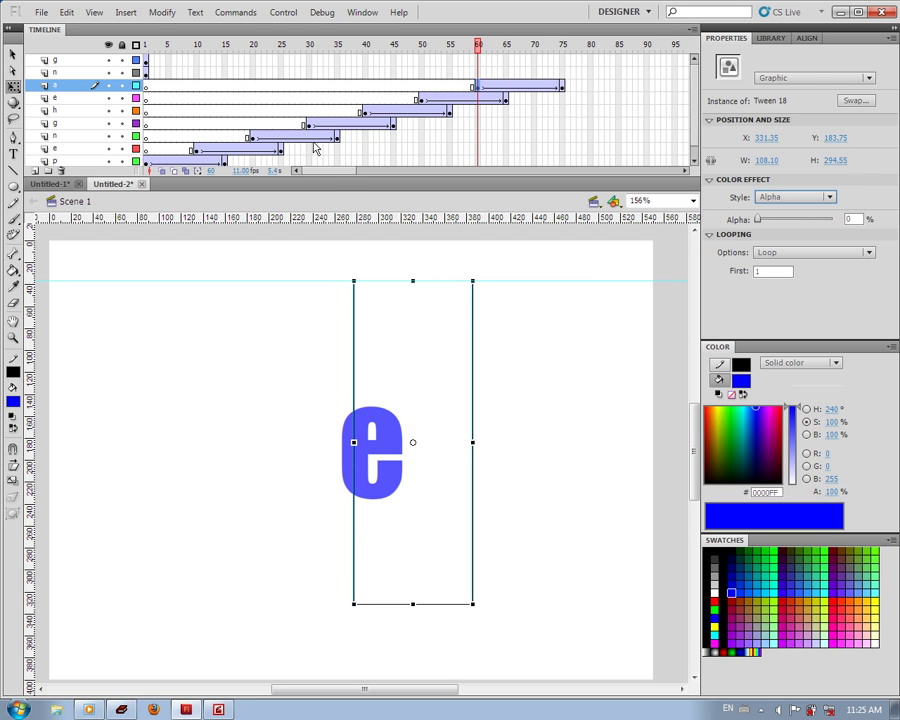
# Step: Move the first keyframe of the upper n layer to frame 70, insert a keyframe at frame 85 and return to frame 70
pyautogui.click(146, 73)
pyautogui.moveTo(146, 74); pyautogui.dragTo(541, 83)
pyautogui.click(533, 72)
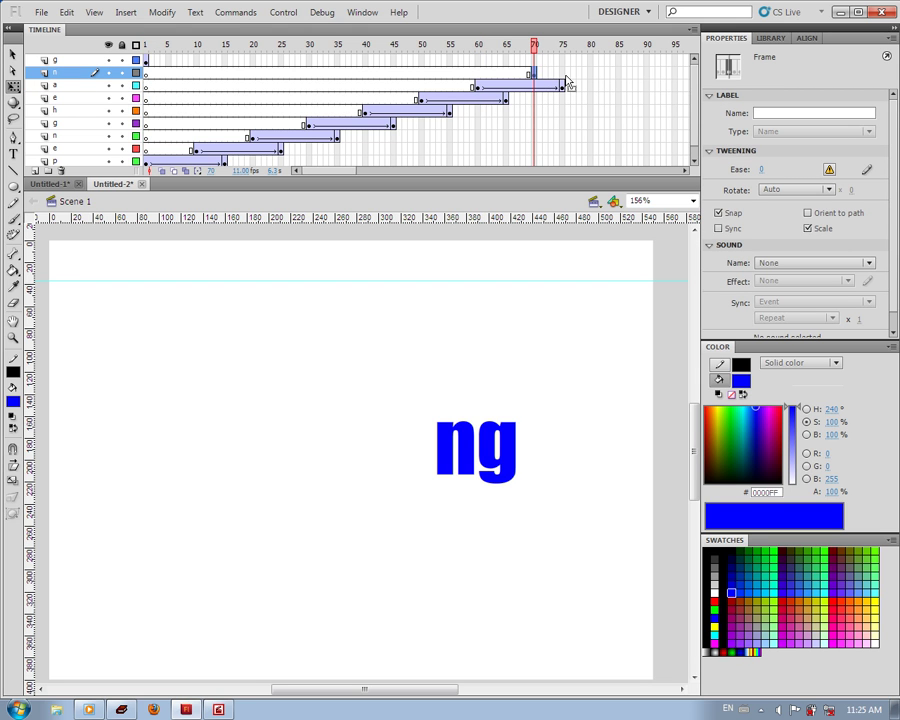
pyautogui.click(620, 73)
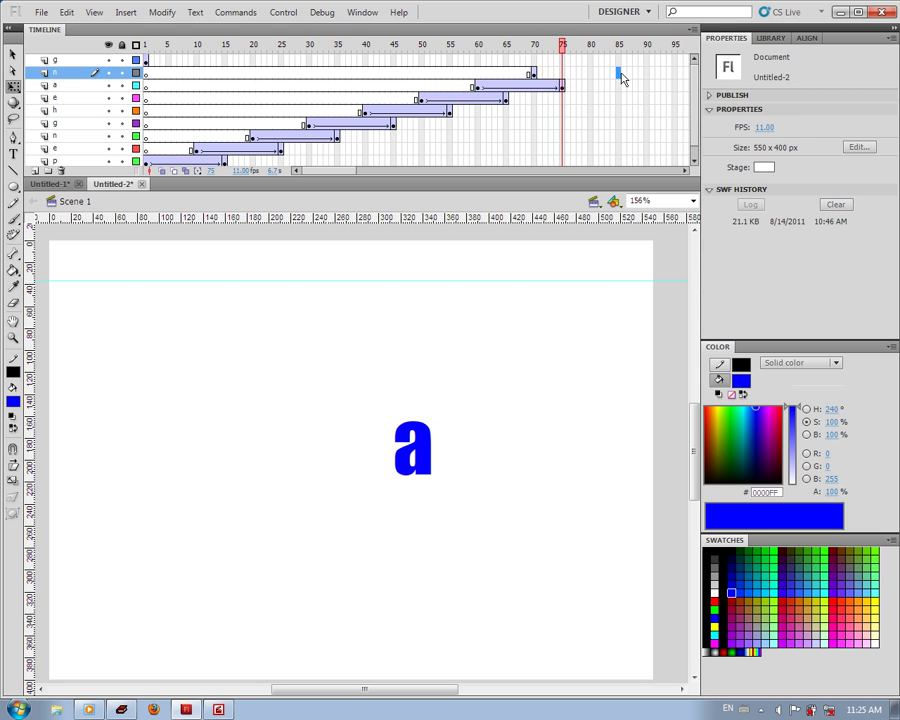
pyautogui.press('F6')
pyautogui.click(620, 73)
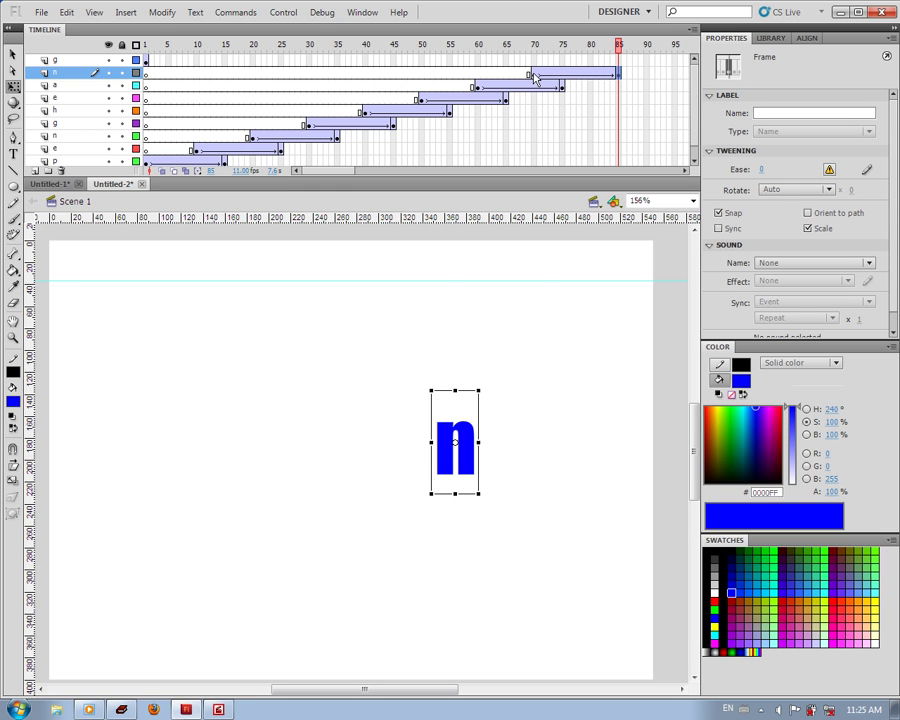
pyautogui.click(533, 74)
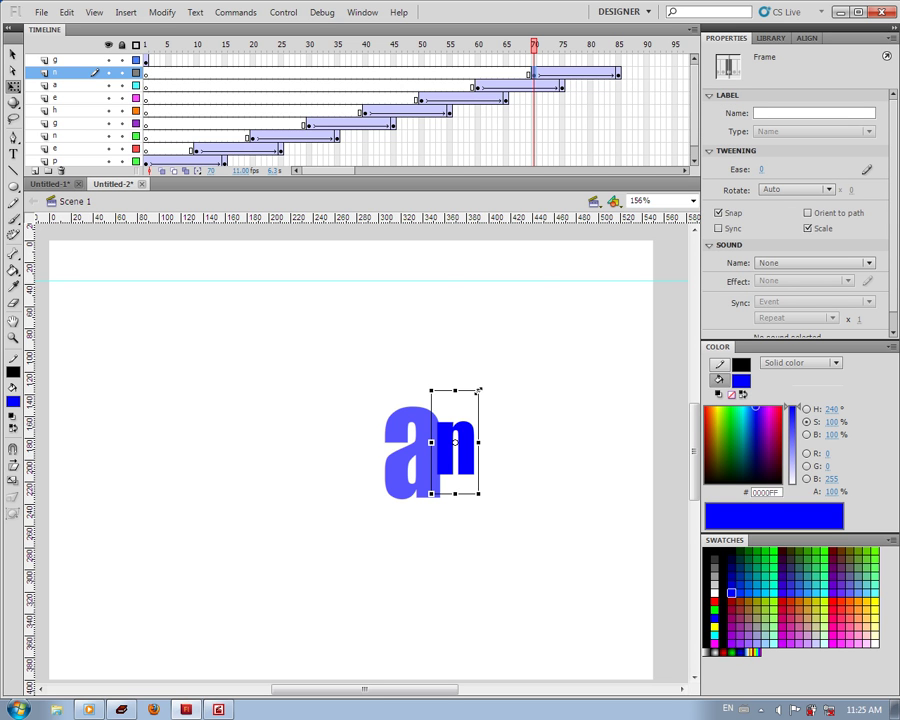
# Step: Enlarge the n on frame 70 up to the guide, to about 98 by 295, and set its Alpha to 0%
pyautogui.click(479, 391)
pyautogui.moveTo(479, 390); pyautogui.dragTo(508, 283)
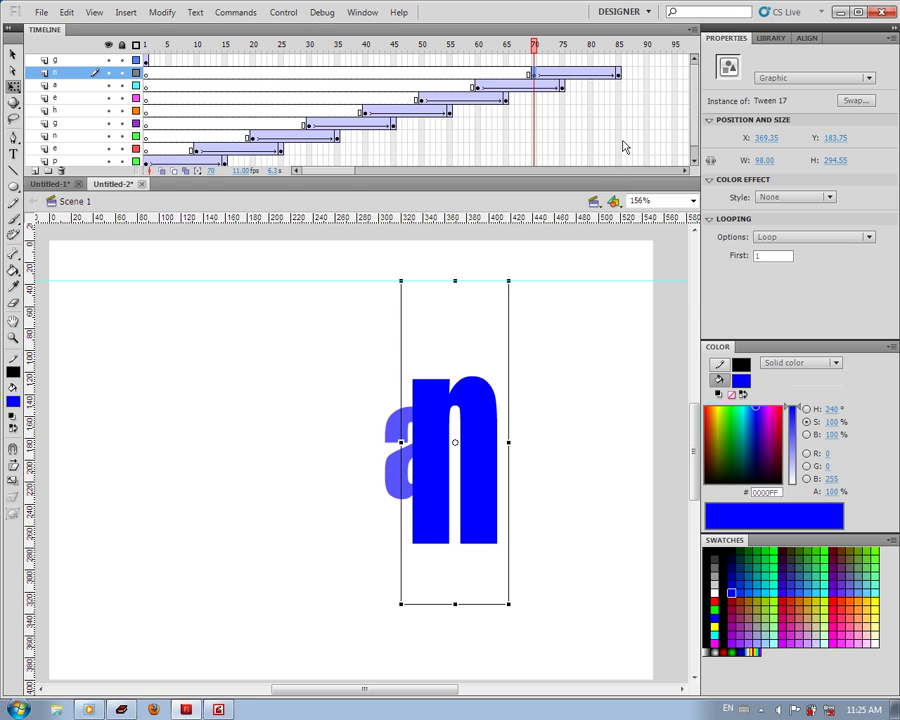
pyautogui.click(776, 197)
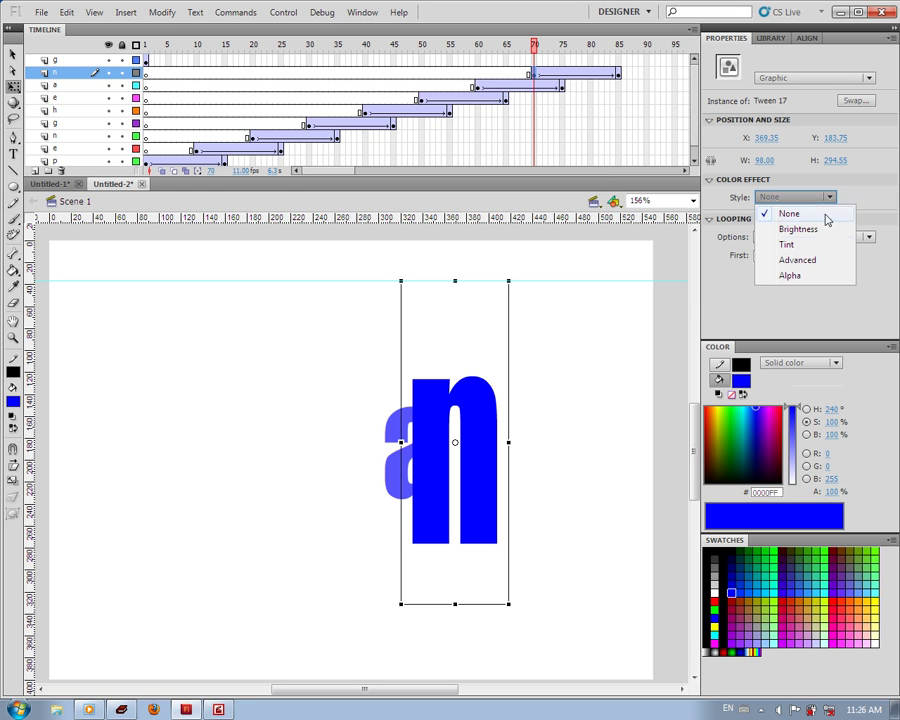
pyautogui.click(792, 278)
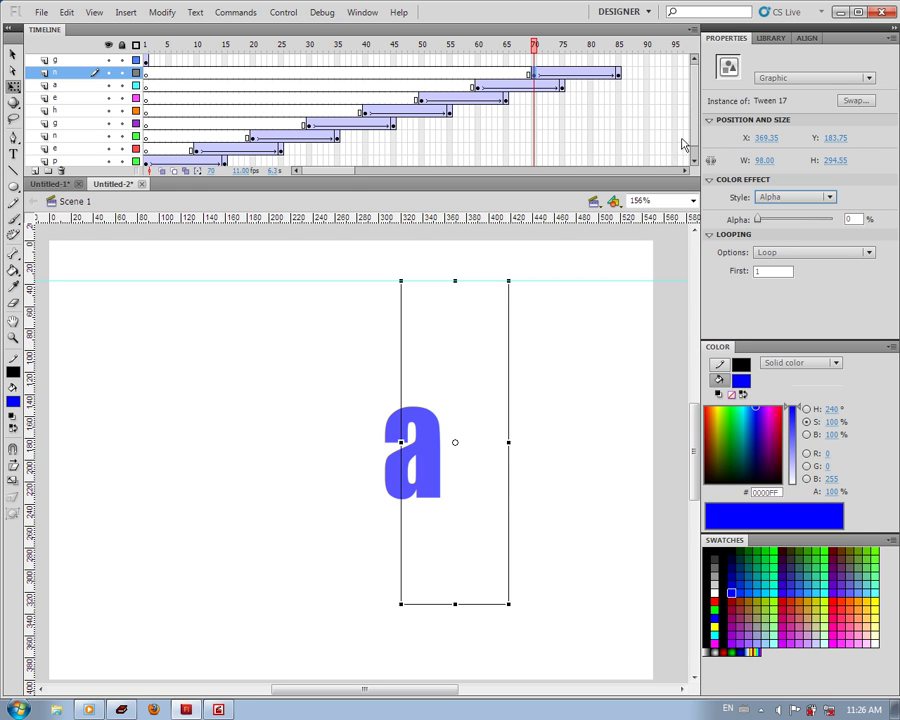
# Step: Move the first keyframe of the upper g layer to frame 80, insert a keyframe at frame 95 and return to frame 80
pyautogui.click(147, 62)
pyautogui.moveTo(147, 62); pyautogui.dragTo(588, 62)
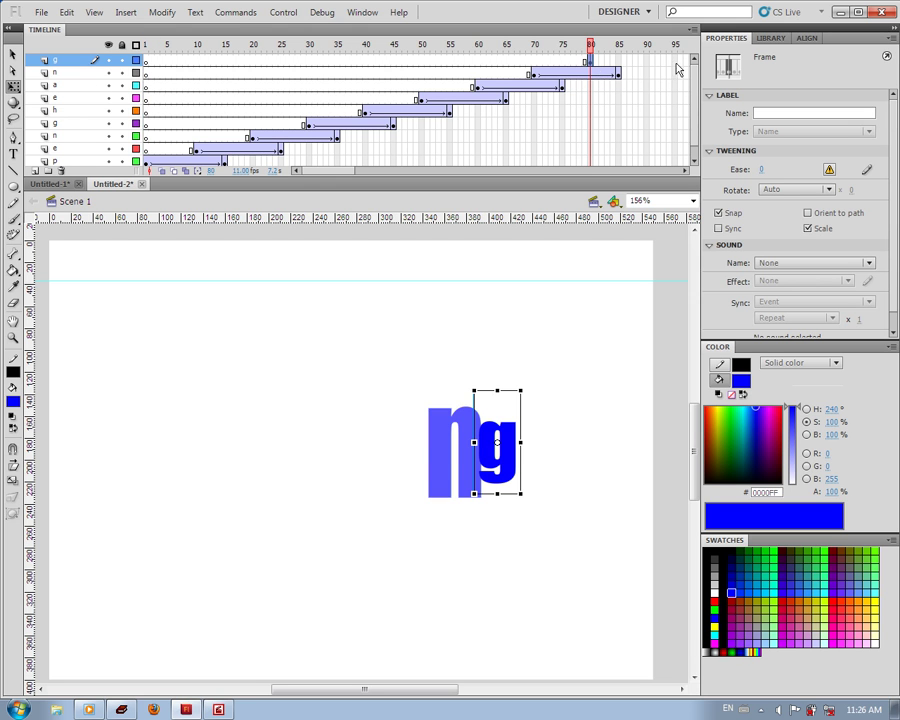
pyautogui.click(675, 61)
pyautogui.press('F6')
pyautogui.click(591, 61)
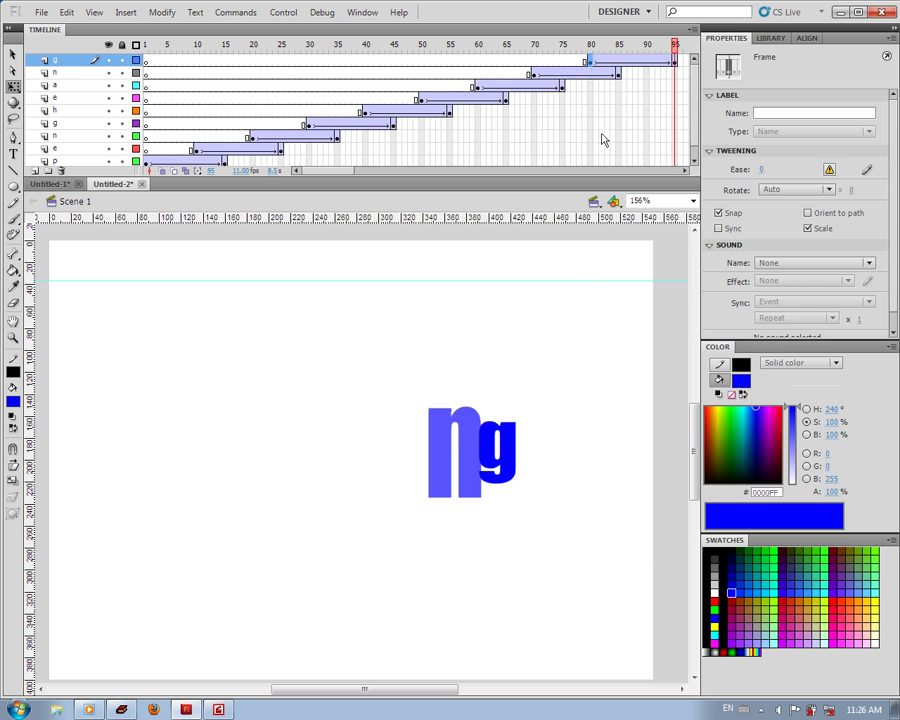
# Step: Enlarge the g on frame 80 up to the guide, to about 137 by 295, and apply the Alpha color effect
pyautogui.moveTo(524, 389); pyautogui.dragTo(575, 282)
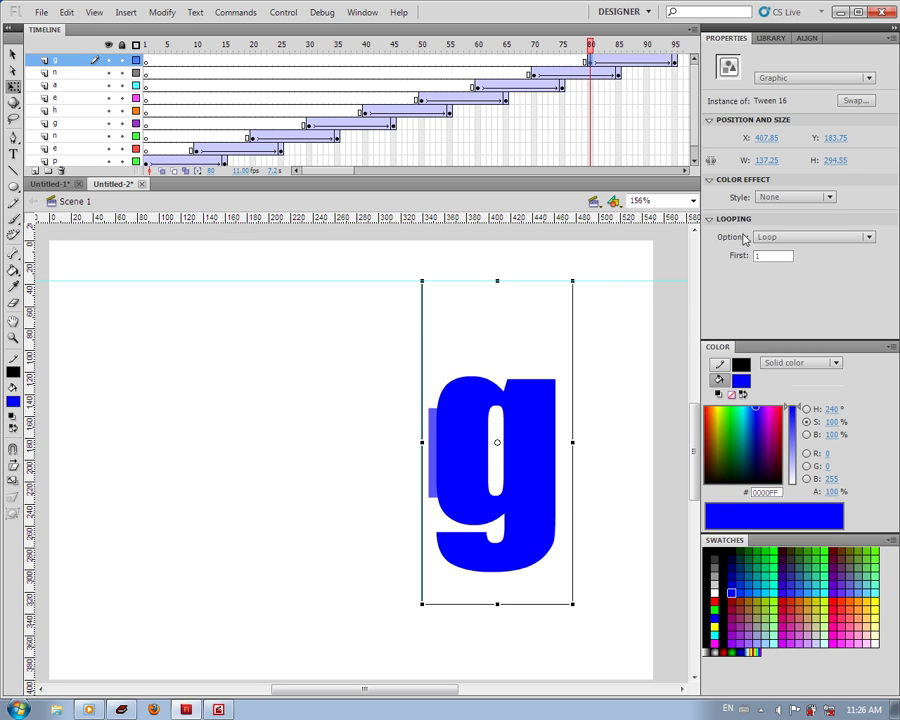
pyautogui.click(829, 199)
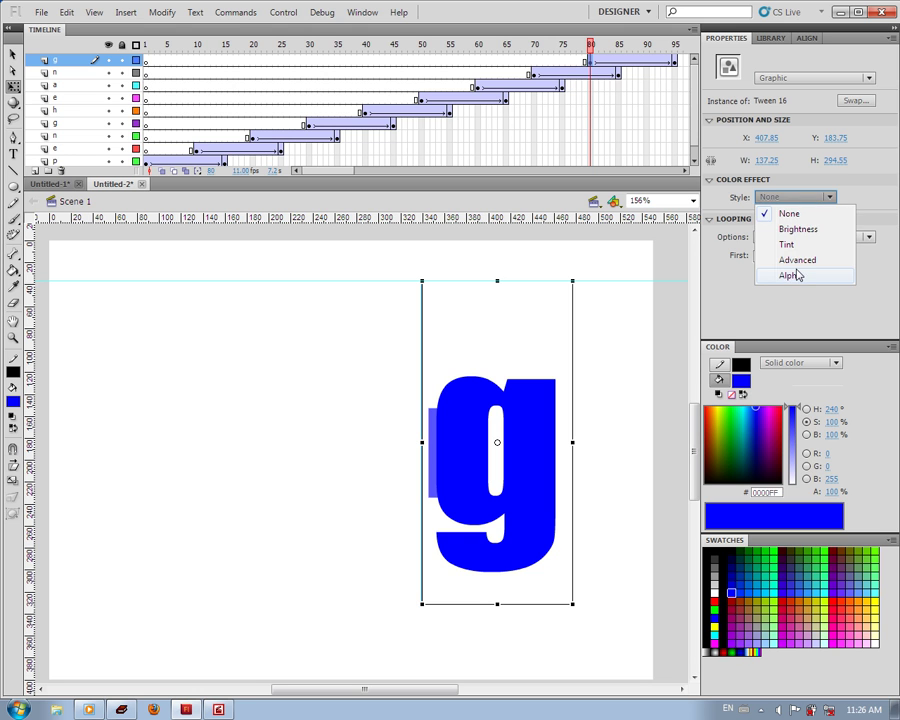
pyautogui.click(790, 275)
# Step: Select frames 100 and 101 across all the letter layers, from the upper g down to p
pyautogui.moveTo(348, 175); pyautogui.dragTo(369, 173)
pyautogui.moveTo(404, 61); pyautogui.dragTo(411, 168)
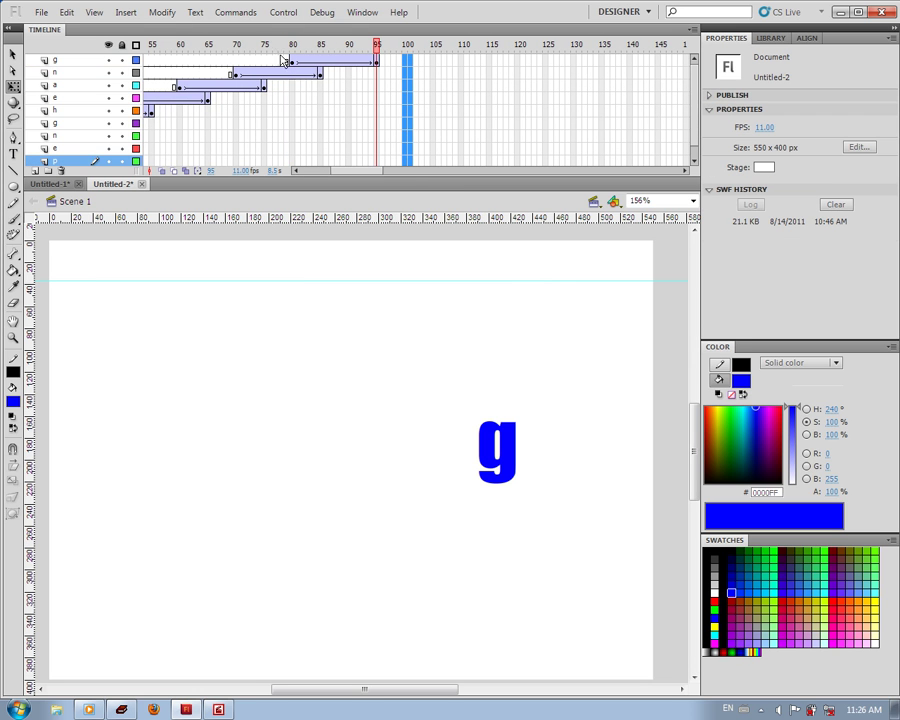
pyautogui.click(125, 13)
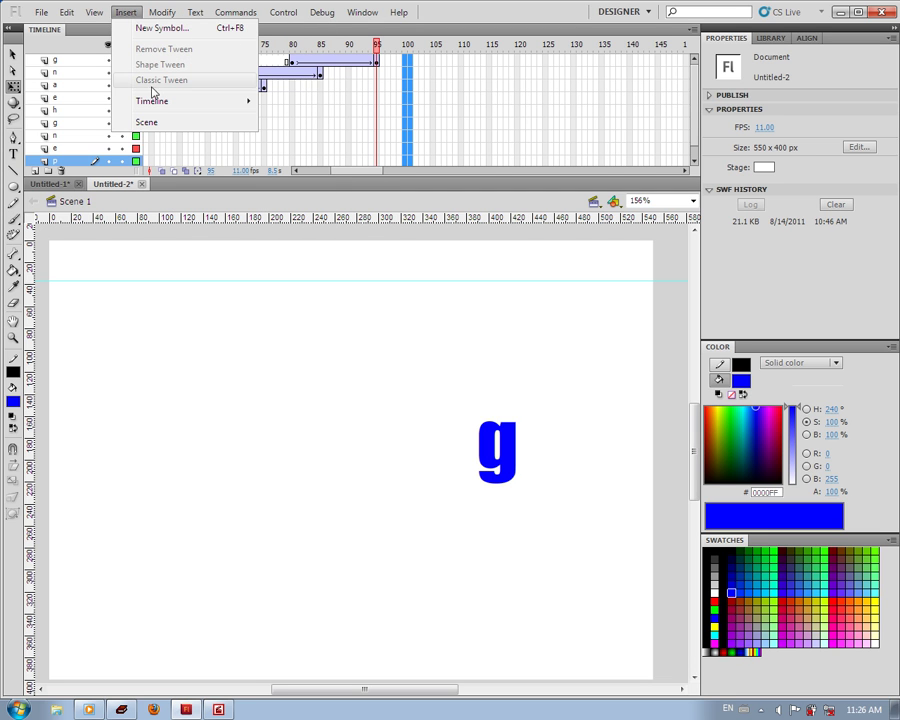
pyautogui.moveTo(154, 100)
pyautogui.click(300, 170)
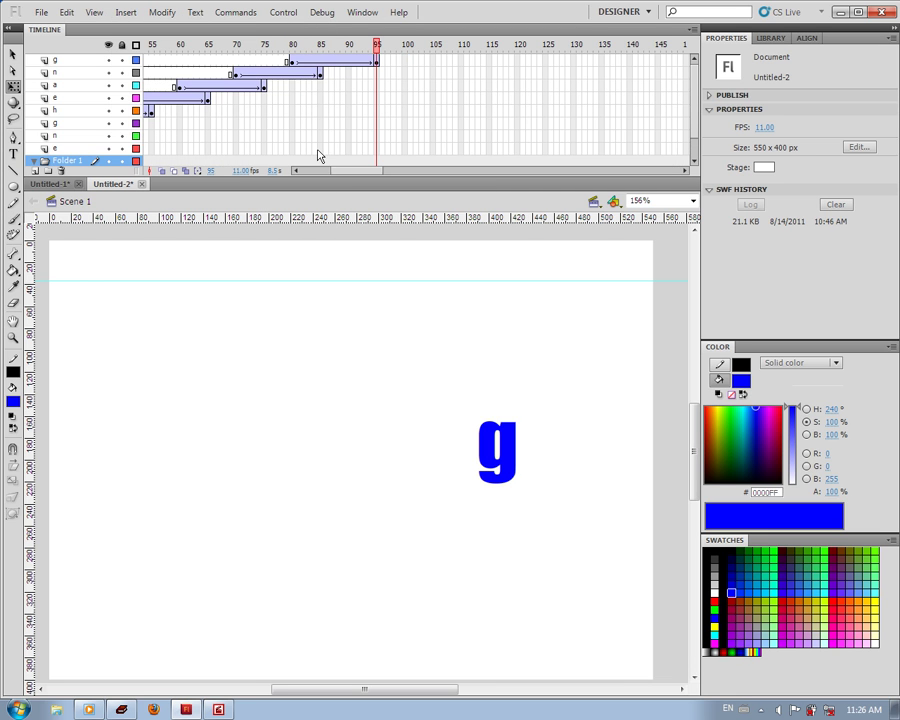
pyautogui.click(408, 131)
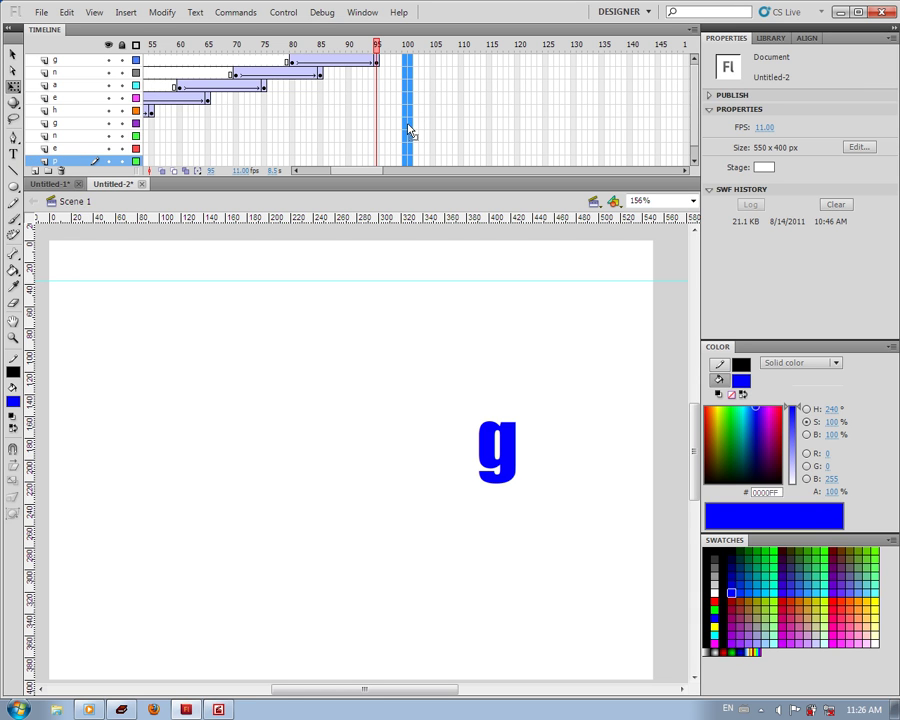
# Step: Insert a keyframe at frame 101 on all the letter layers
pyautogui.click(133, 14)
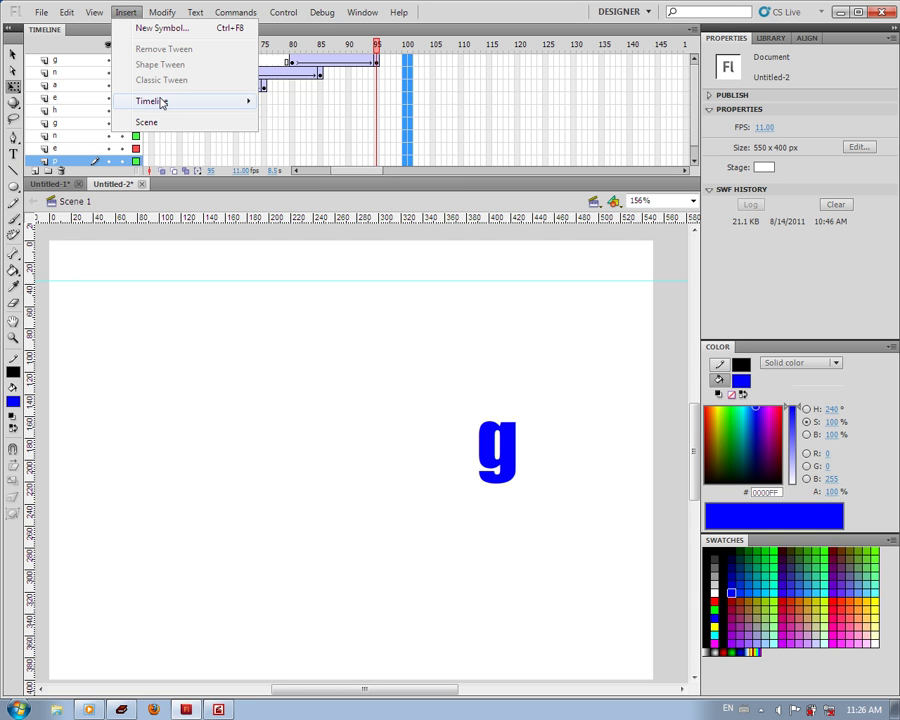
pyautogui.moveTo(160, 102)
pyautogui.click(313, 155)
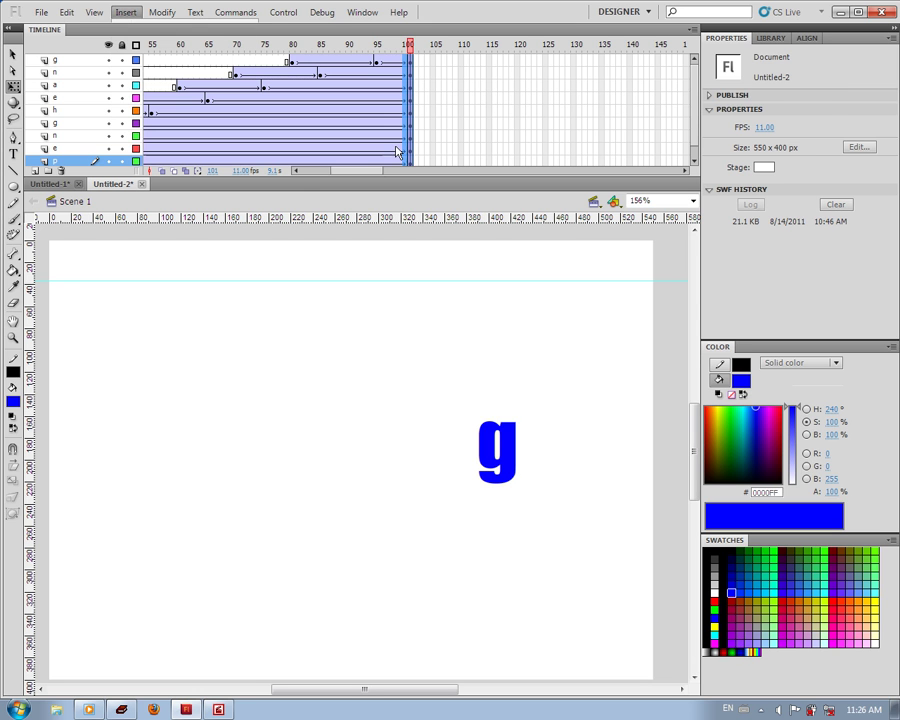
pyautogui.click(427, 161)
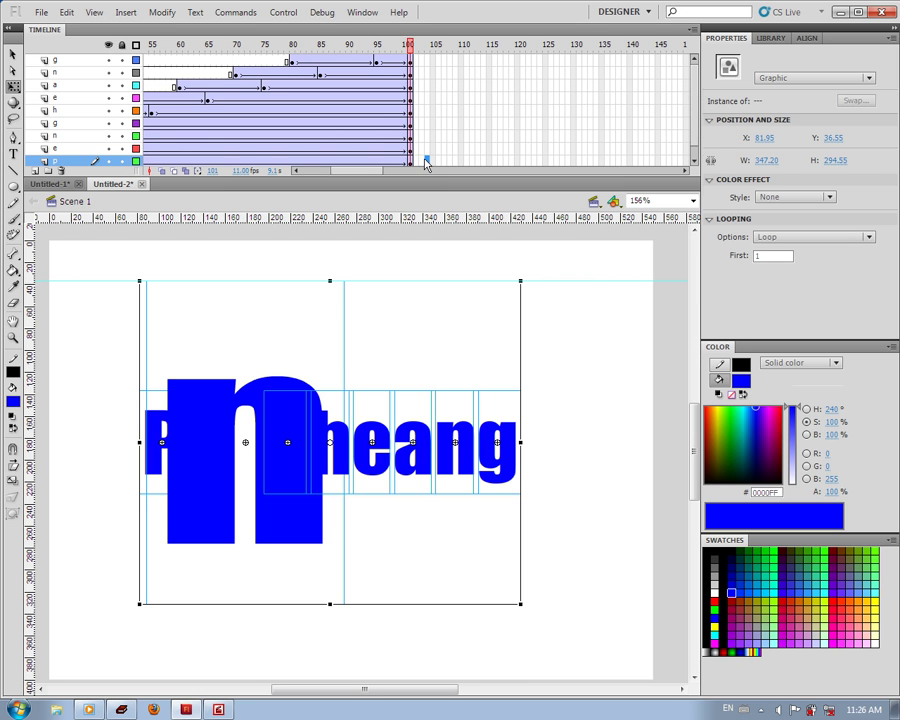
# Step: Play the letter animation and raise the document's frame rate to 21 fps
pyautogui.click(426, 160)
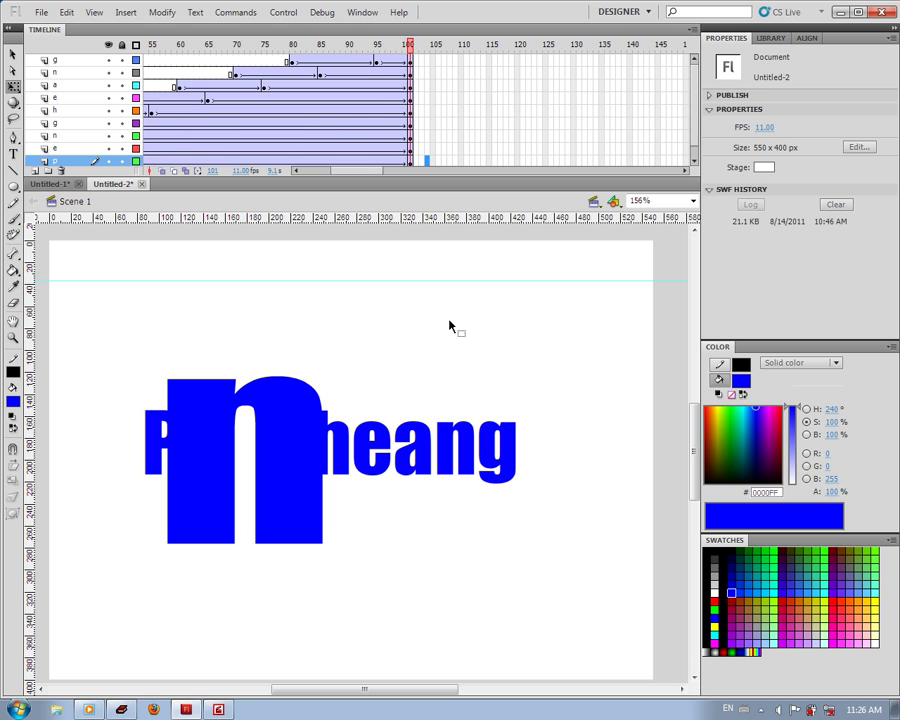
pyautogui.press('Return')
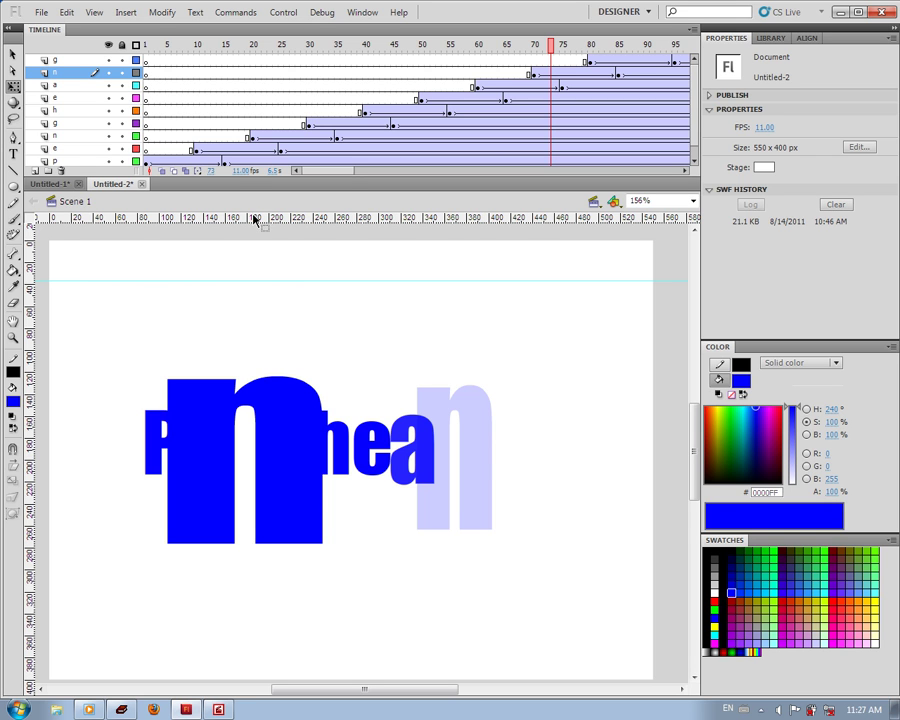
pyautogui.moveTo(235, 174); pyautogui.dragTo(253, 175)
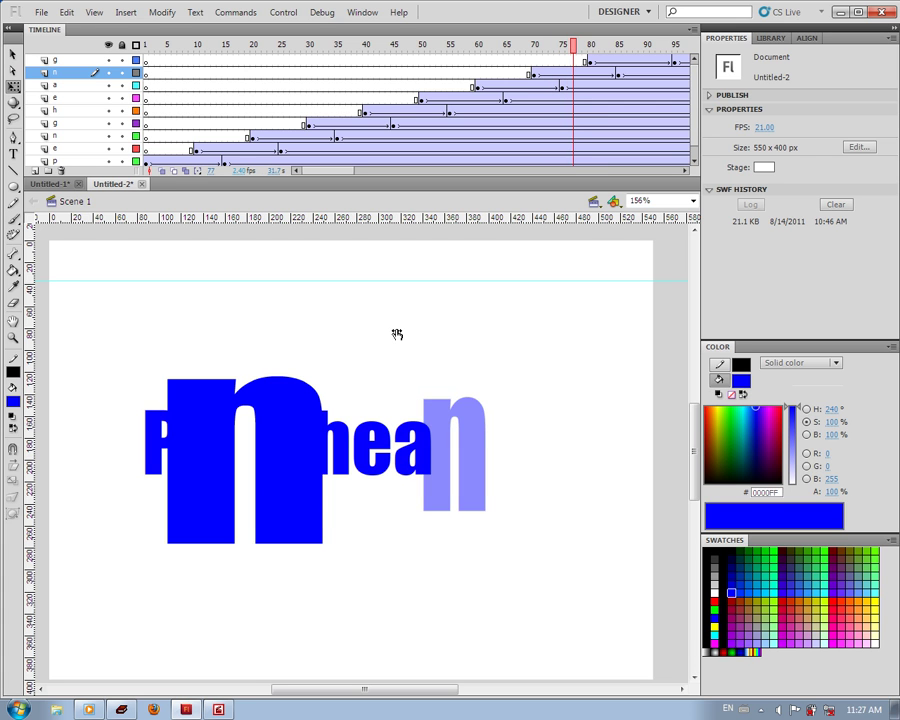
pyautogui.moveTo(388, 690); pyautogui.dragTo(465, 702)
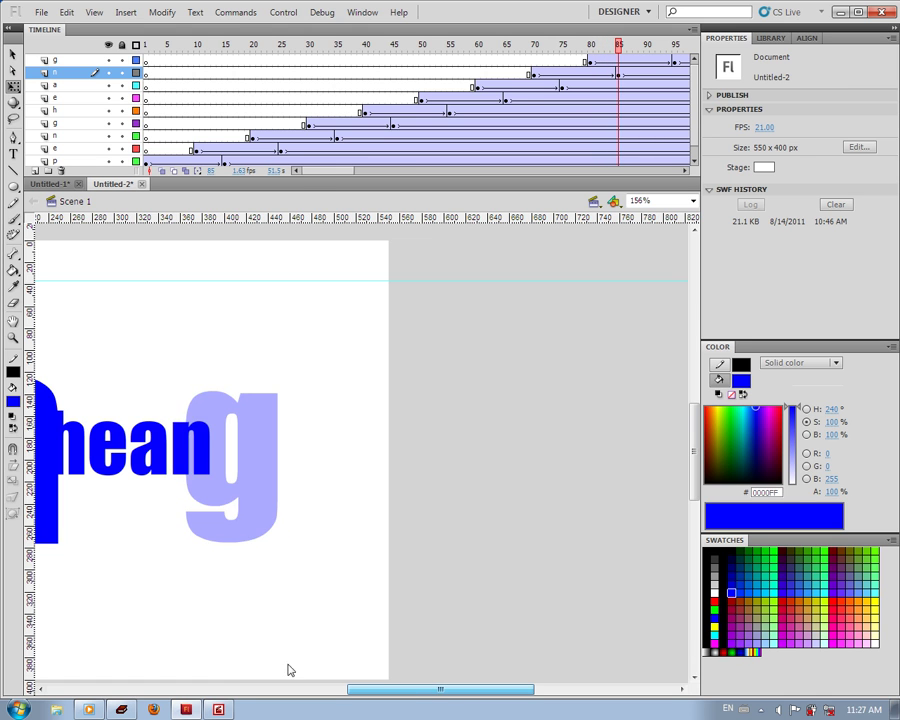
pyautogui.moveTo(372, 689); pyautogui.dragTo(279, 689)
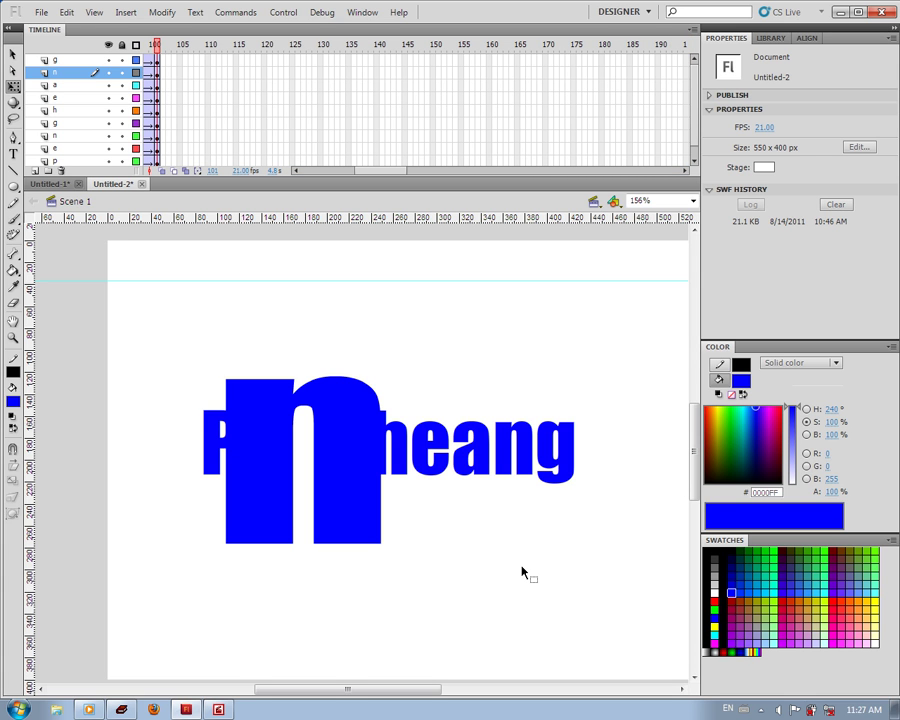
# Step: Select the oversized n on frame 101 and compare its layer at frame 20 with the letters at frame 87
pyautogui.click(375, 477)
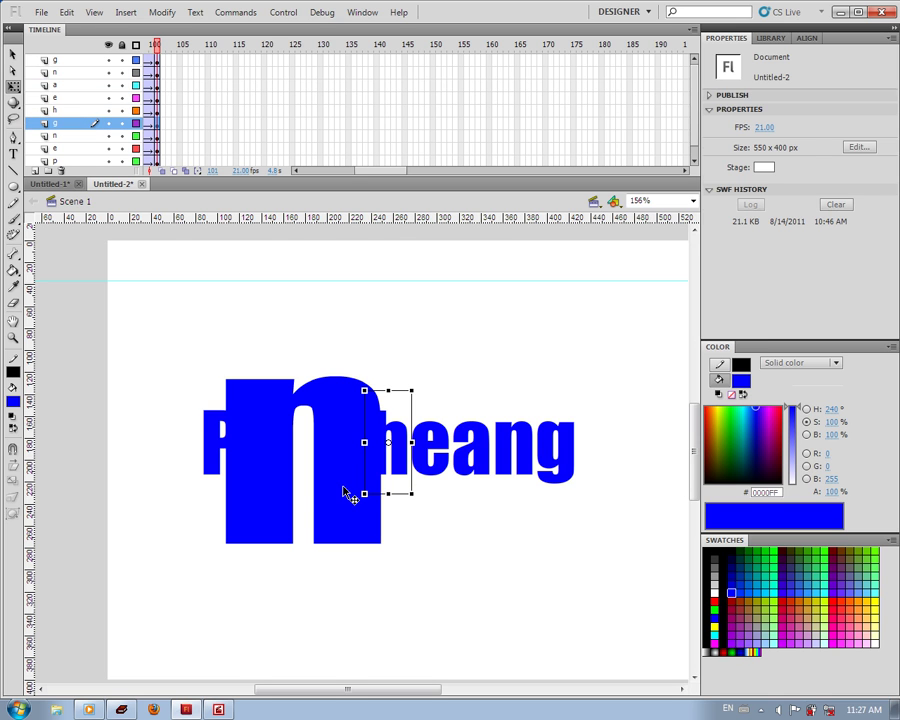
pyautogui.click(350, 488)
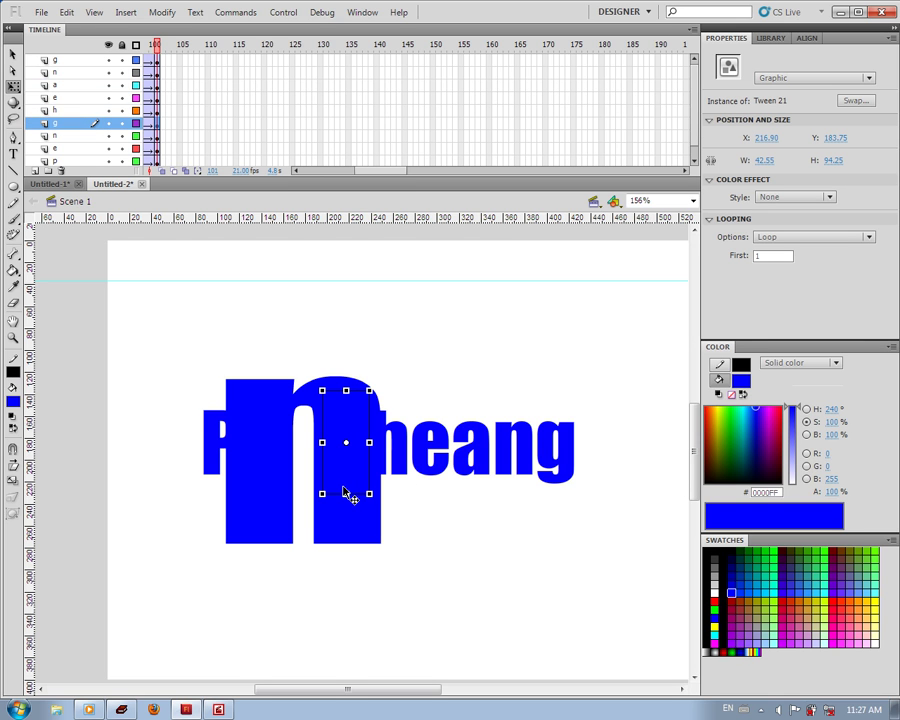
pyautogui.click(253, 492)
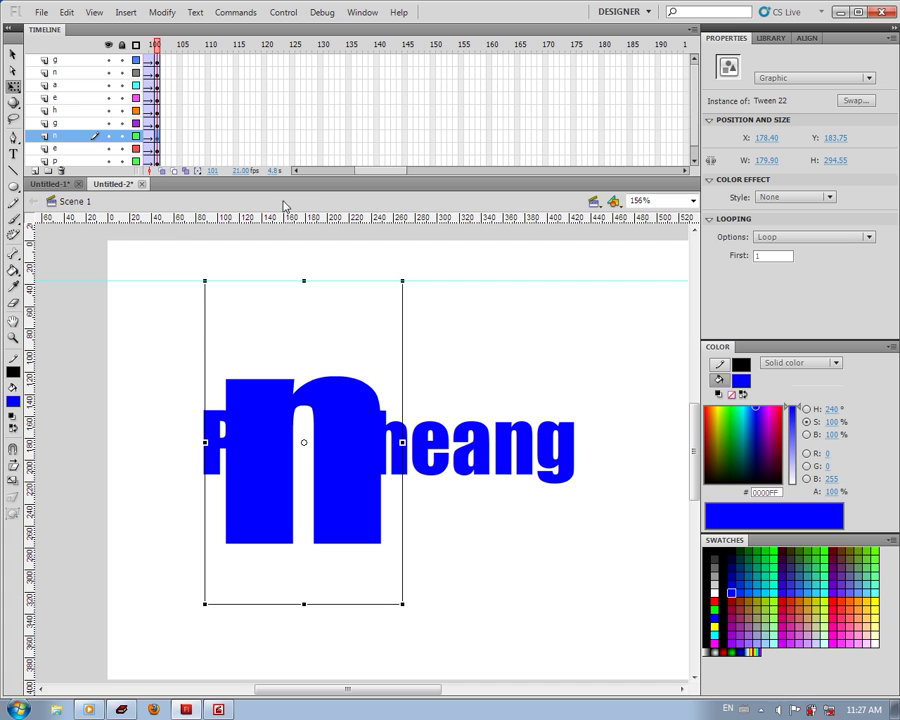
pyautogui.moveTo(380, 176); pyautogui.dragTo(302, 173)
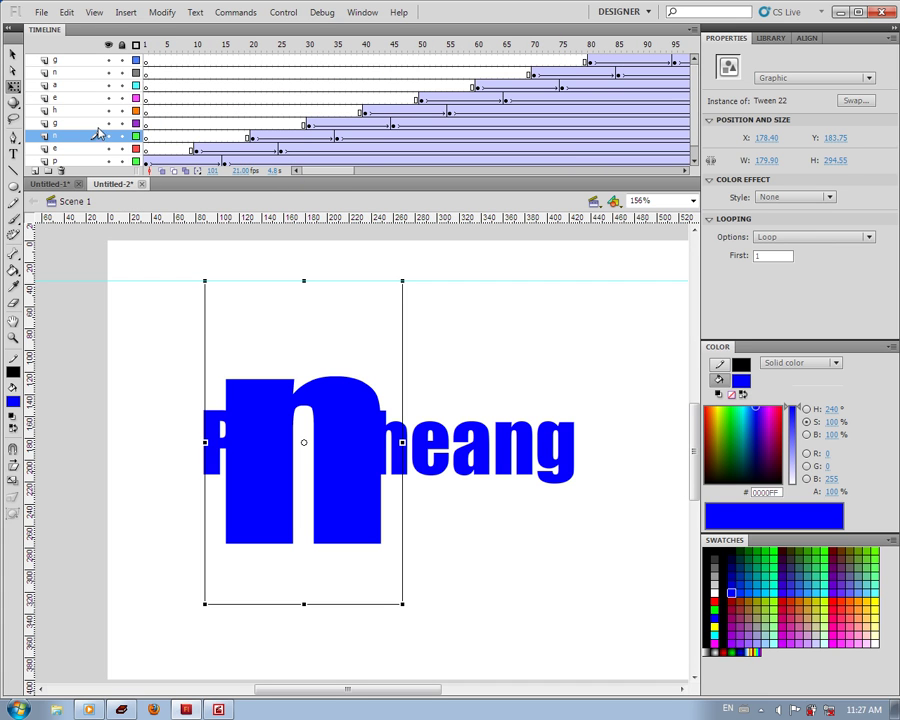
pyautogui.click(252, 141)
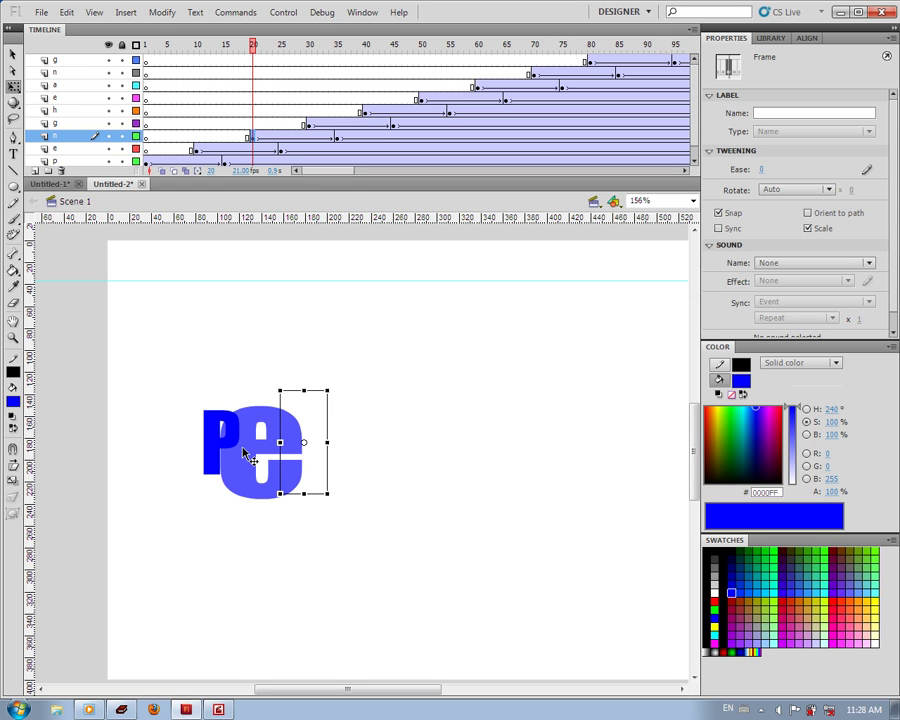
pyautogui.click(632, 145)
pyautogui.click(629, 123)
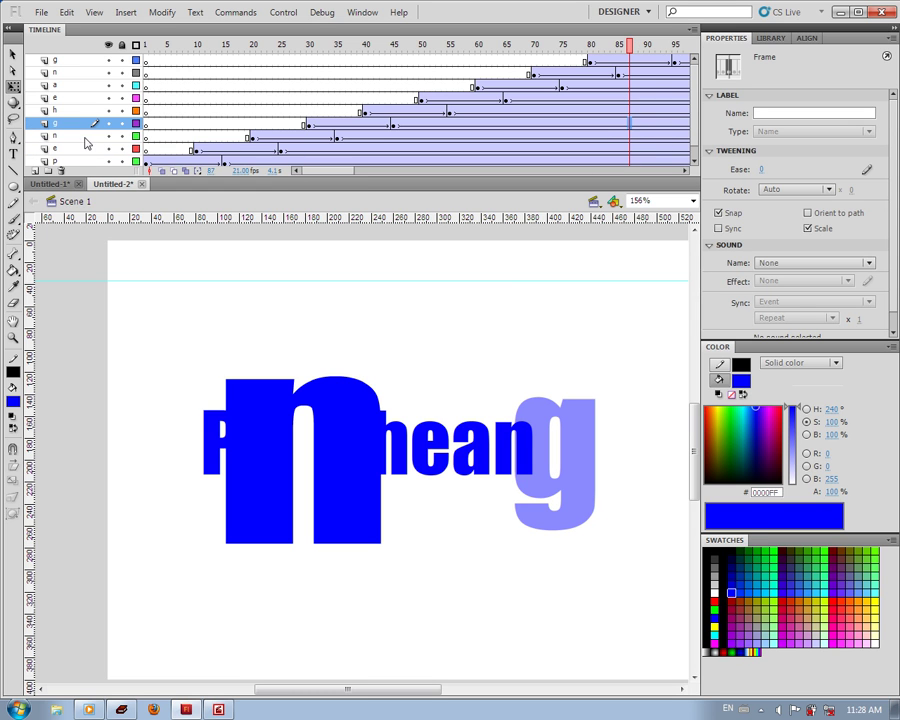
# Step: Select the n on frame 20 of the lower n layer and switch its color effect to Brightness
pyautogui.click(257, 138)
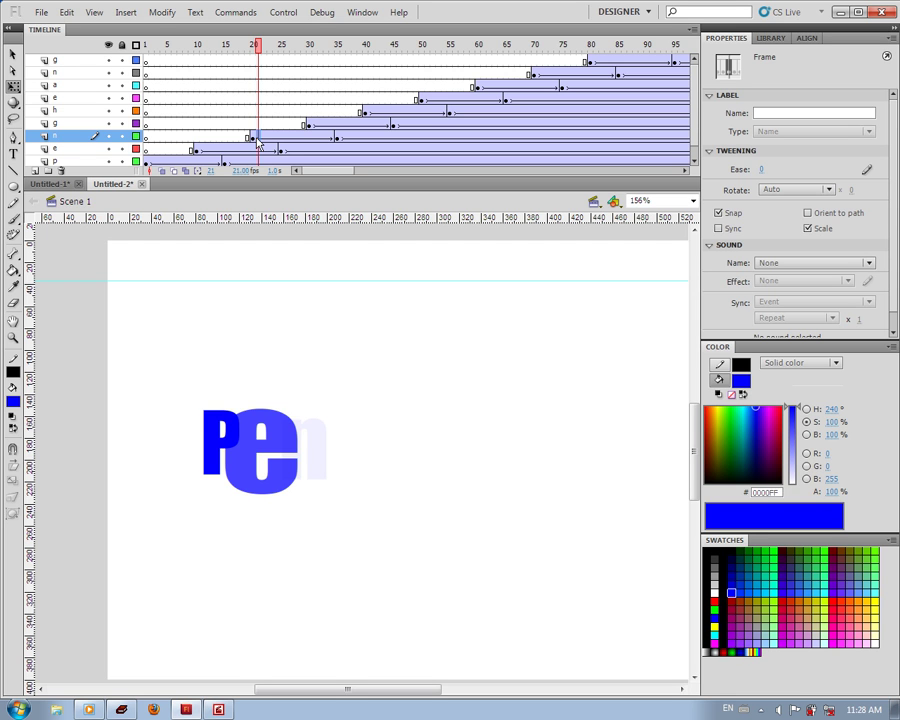
pyautogui.click(251, 138)
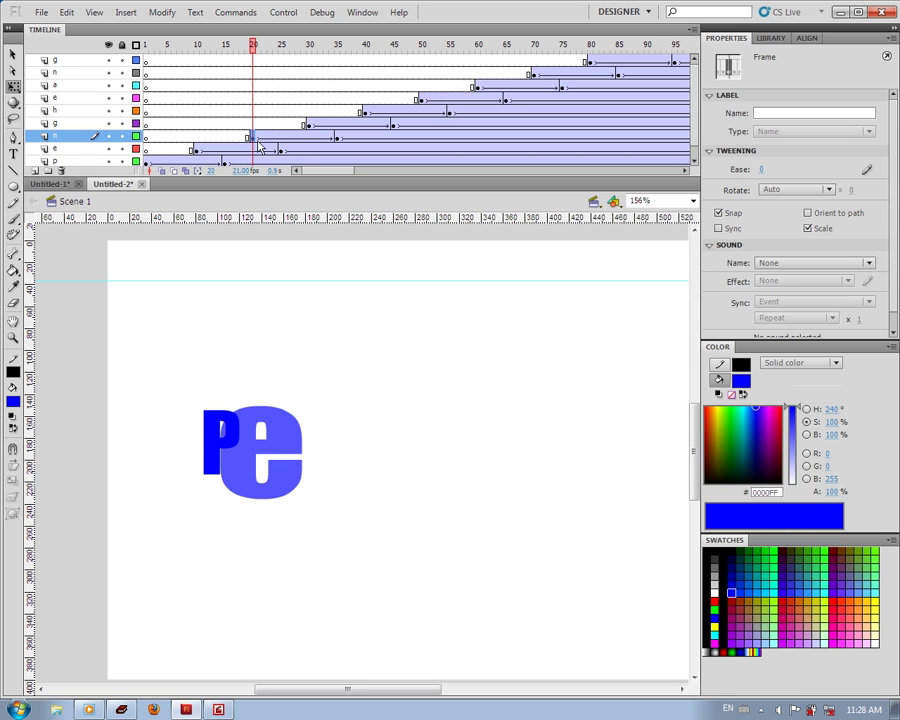
pyautogui.click(310, 460)
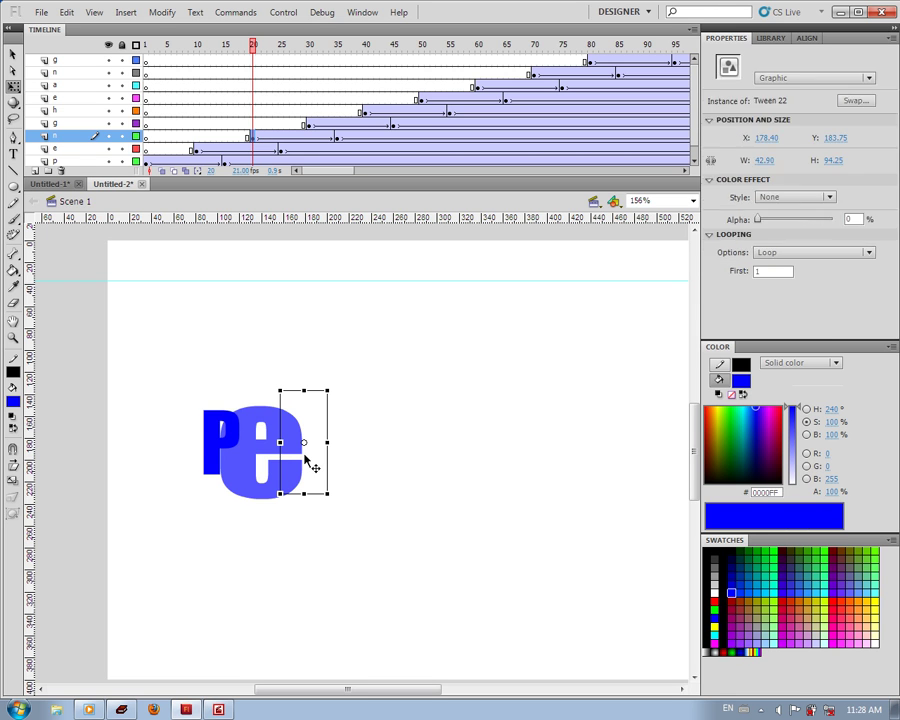
pyautogui.click(795, 197)
pyautogui.click(795, 250)
pyautogui.click(828, 197)
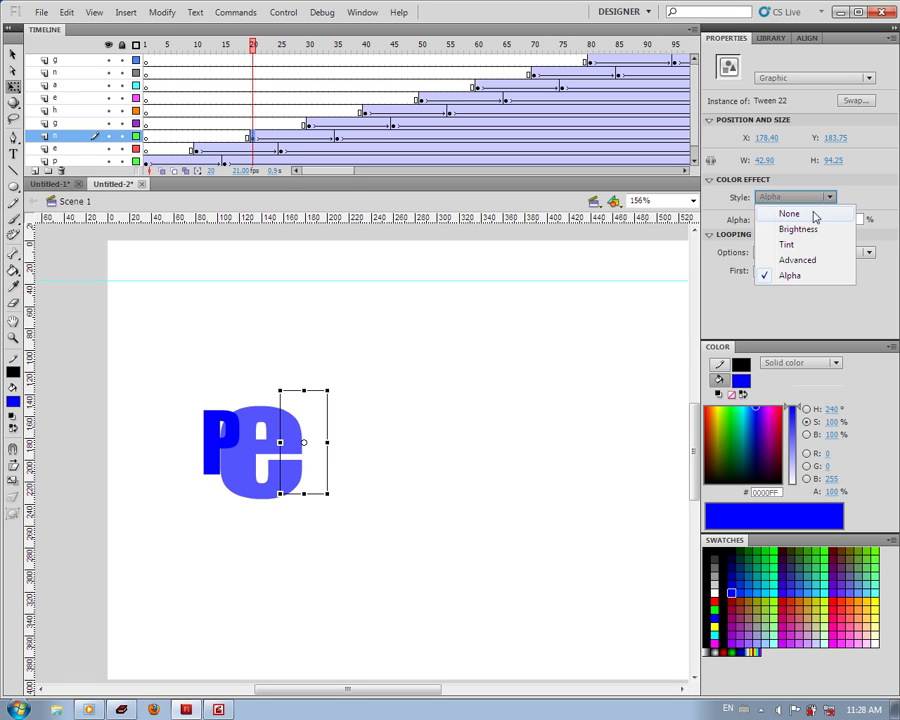
pyautogui.click(758, 228)
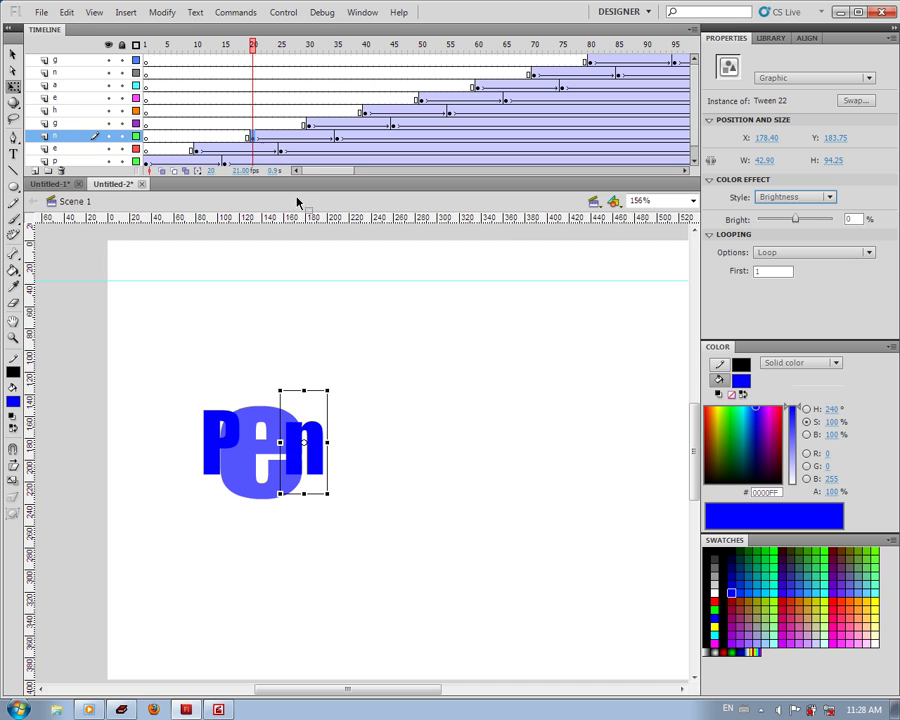
# Step: Enlarge the n on frame 20 up to the guide, to about 148 by 295, and apply the Alpha color effect
pyautogui.moveTo(327, 390); pyautogui.dragTo(385, 283)
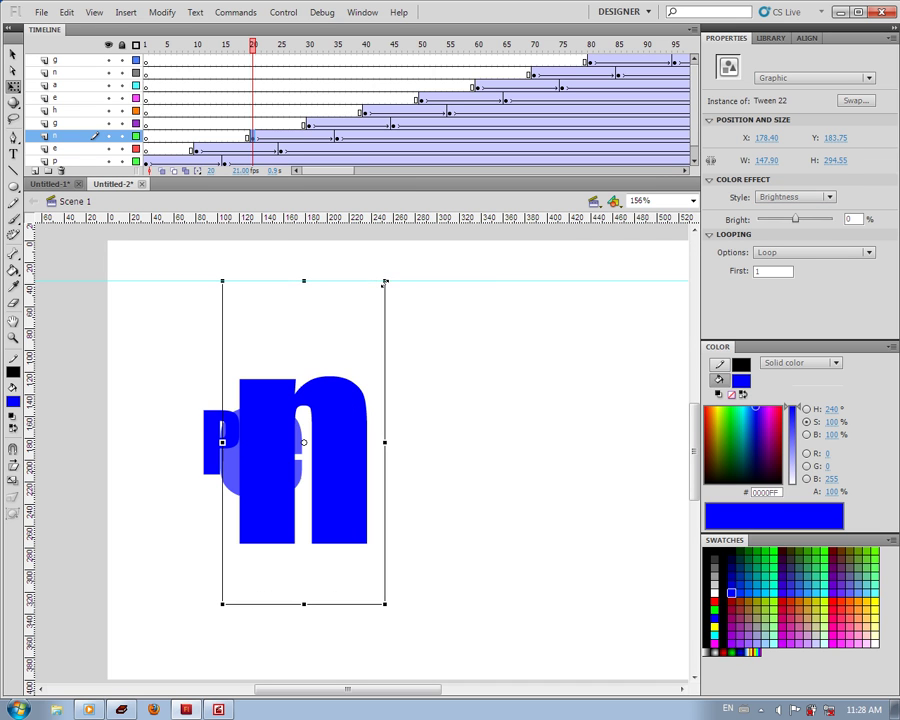
pyautogui.click(828, 197)
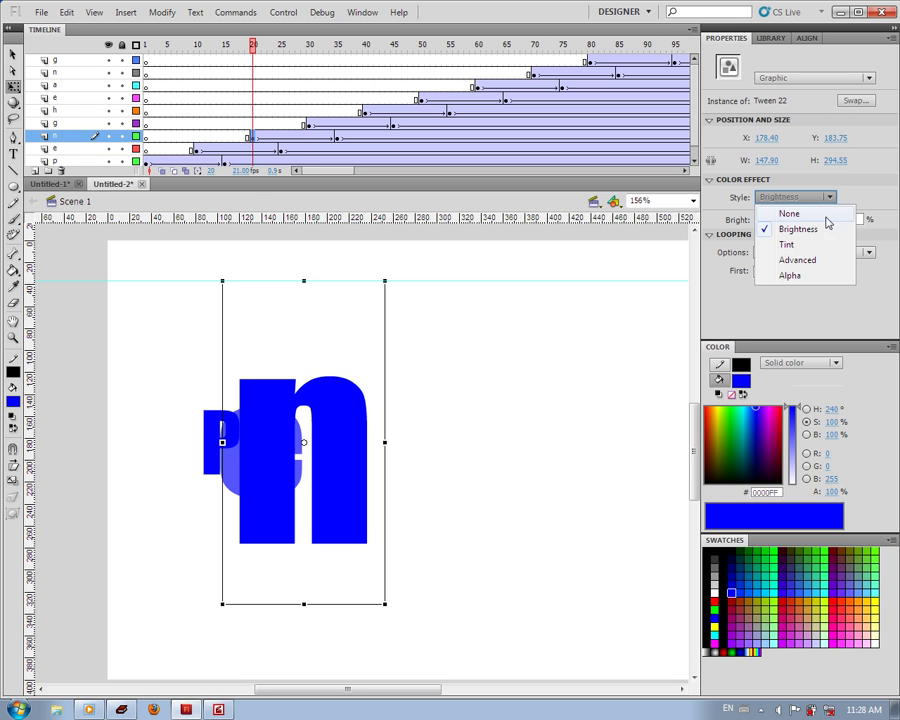
pyautogui.click(790, 276)
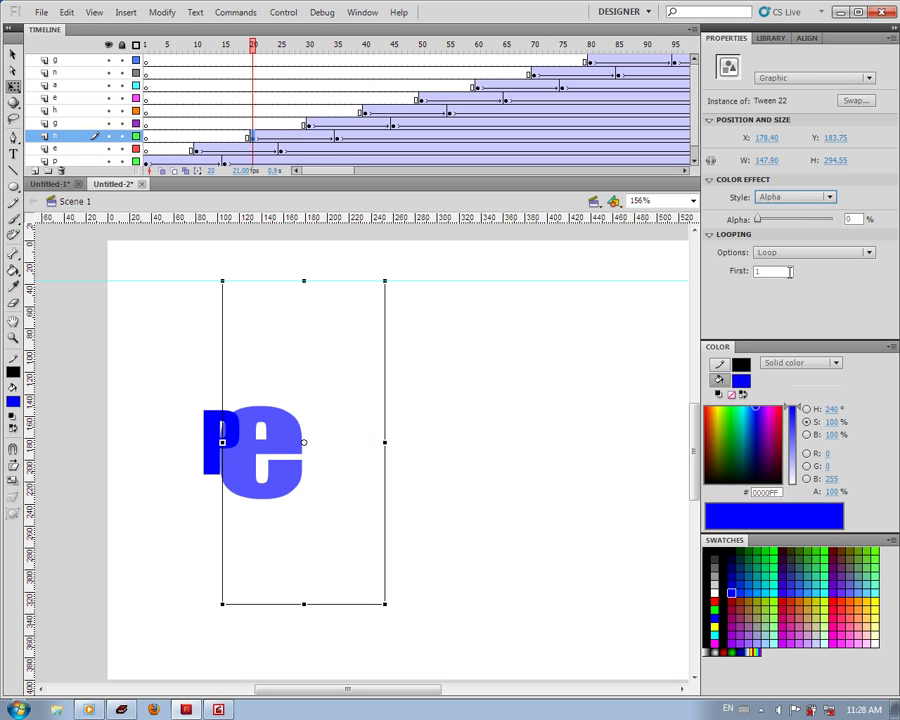
# Step: Shrink the n on frame 35 of the lower n layer to about 43 by 92, matching the neighbouring letters
pyautogui.click(338, 145)
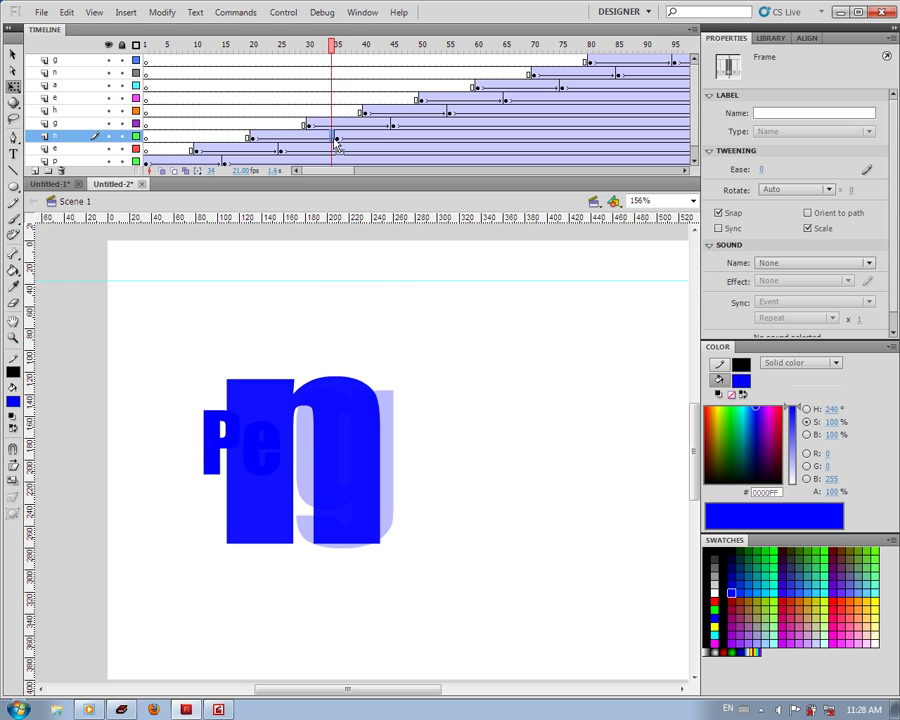
pyautogui.click(338, 143)
pyautogui.click(376, 378)
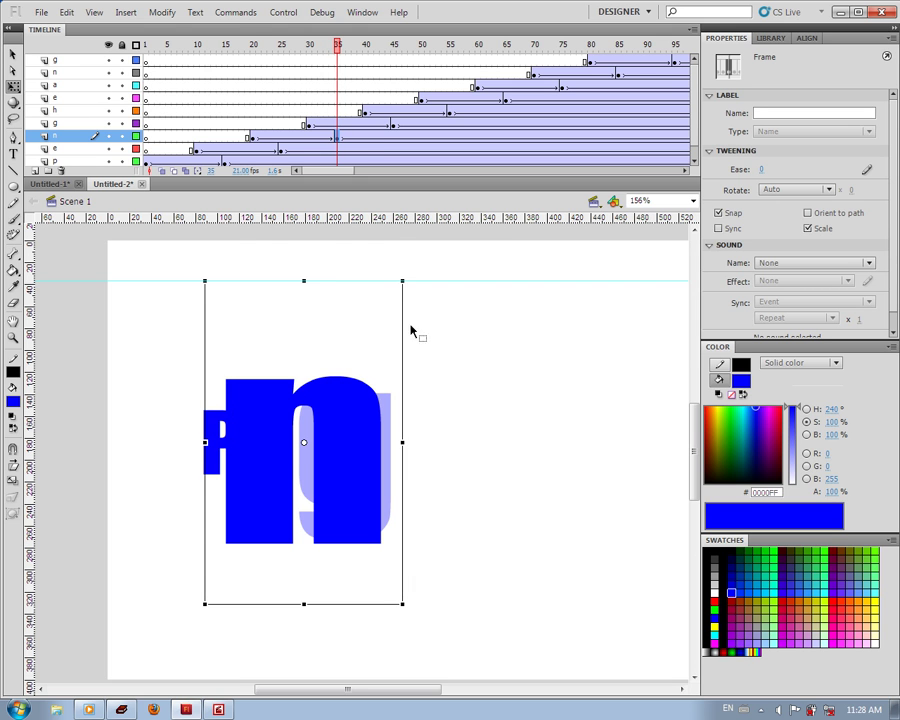
pyautogui.moveTo(400, 282); pyautogui.dragTo(304, 395)
pyautogui.moveTo(288, 442); pyautogui.dragTo(279, 442)
pyautogui.moveTo(304, 489); pyautogui.dragTo(304, 493)
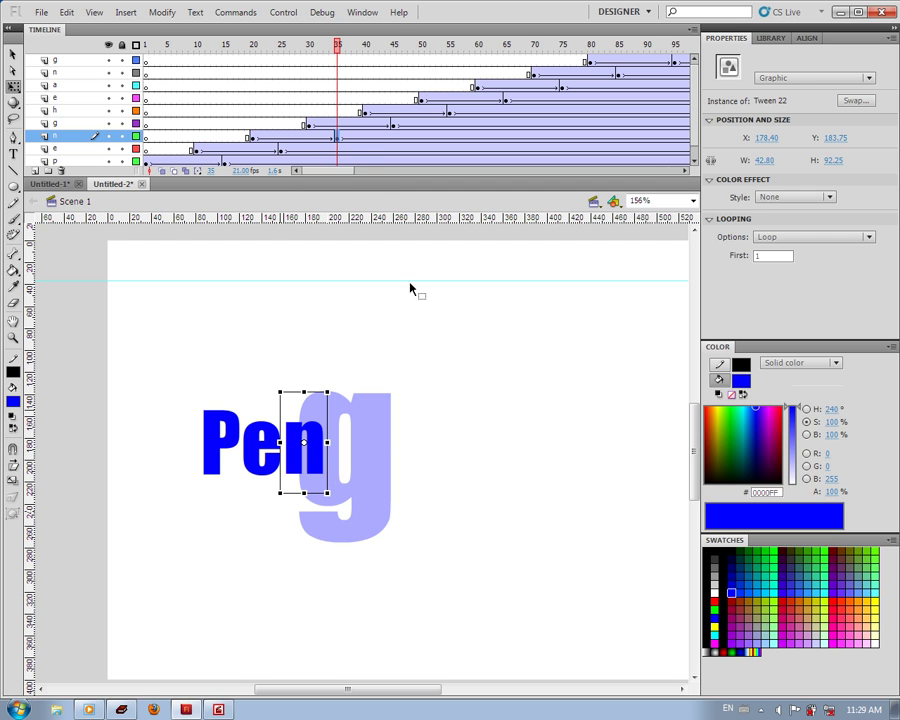
# Step: Play the animation and check the size of the lower n layer's letter from frame 36 through frame 101
pyautogui.click(342, 138)
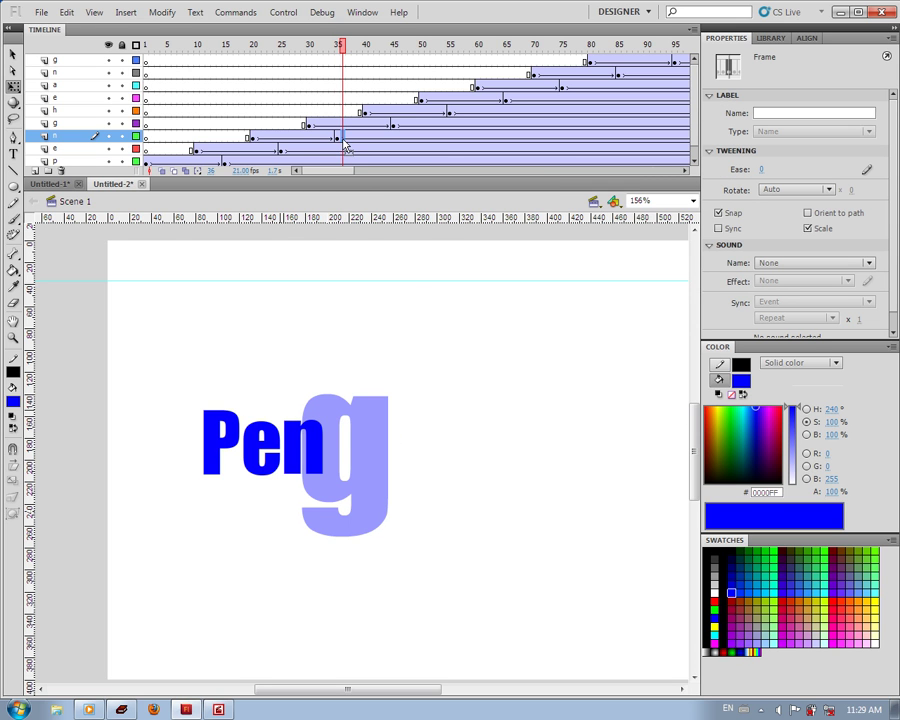
pyautogui.click(421, 127)
pyautogui.moveTo(404, 138); pyautogui.dragTo(394, 136)
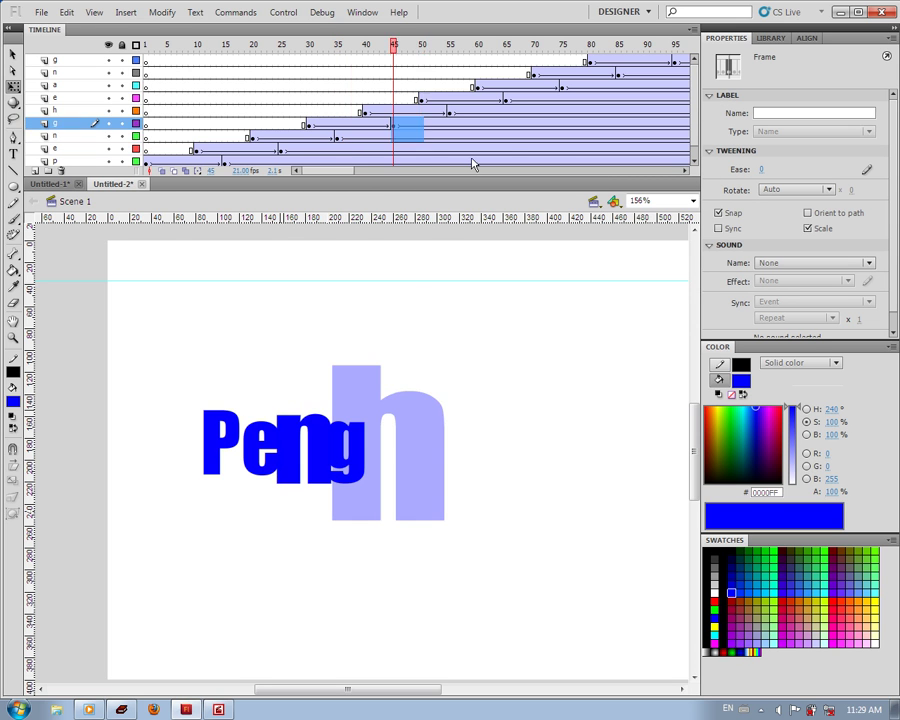
pyautogui.press('Return')
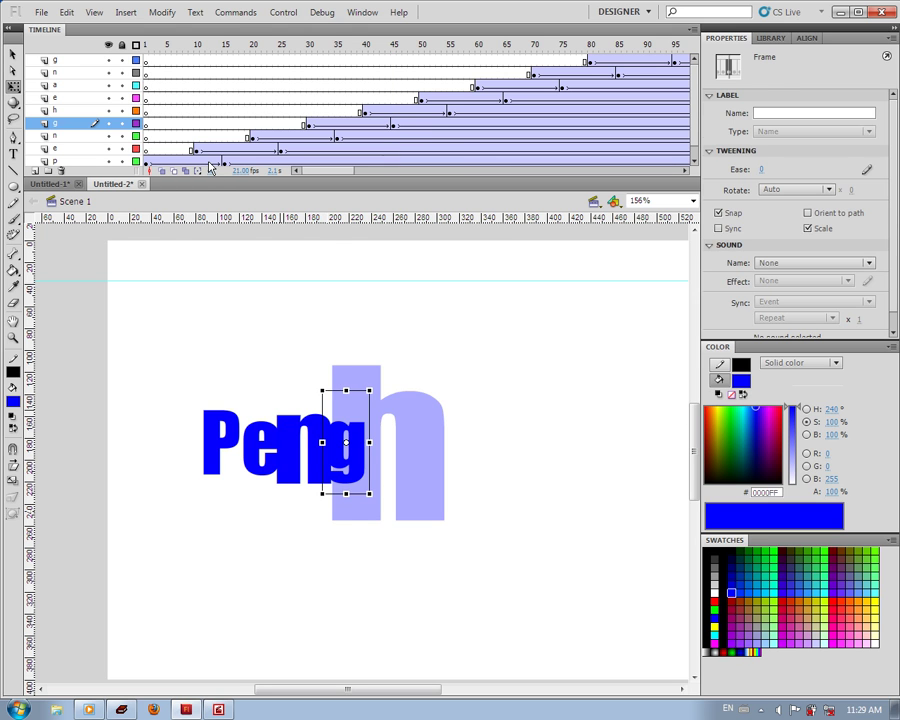
pyautogui.press('Return')
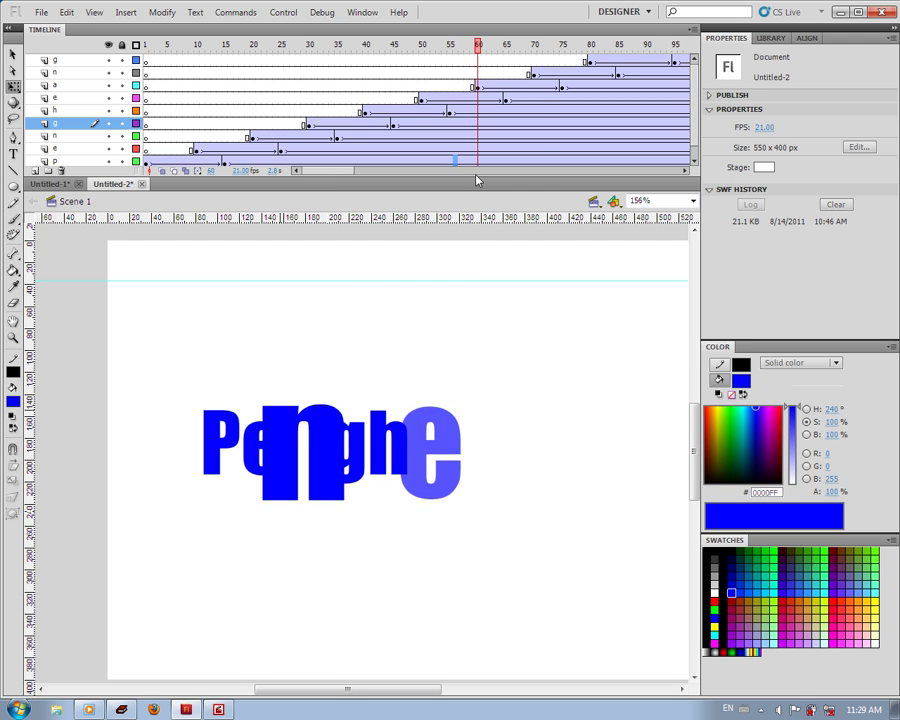
pyautogui.click(545, 159)
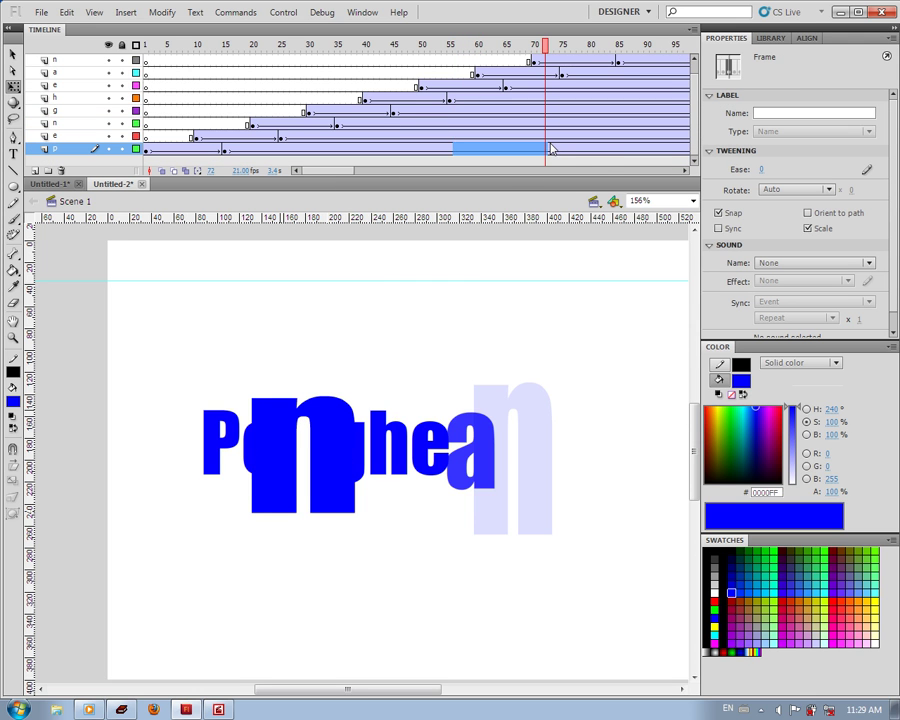
pyautogui.click(612, 138)
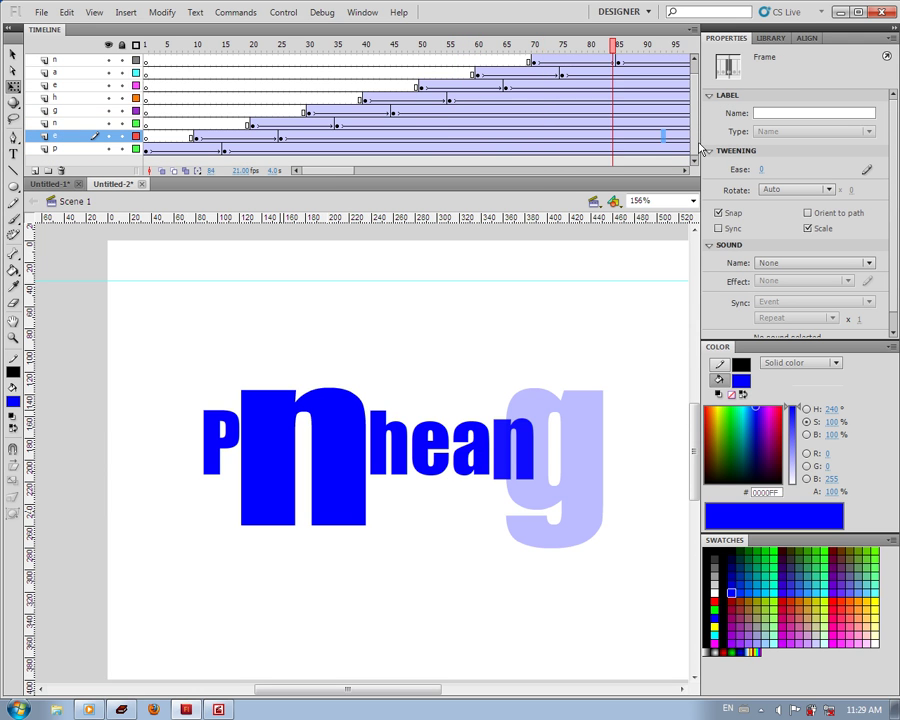
pyautogui.press('Return')
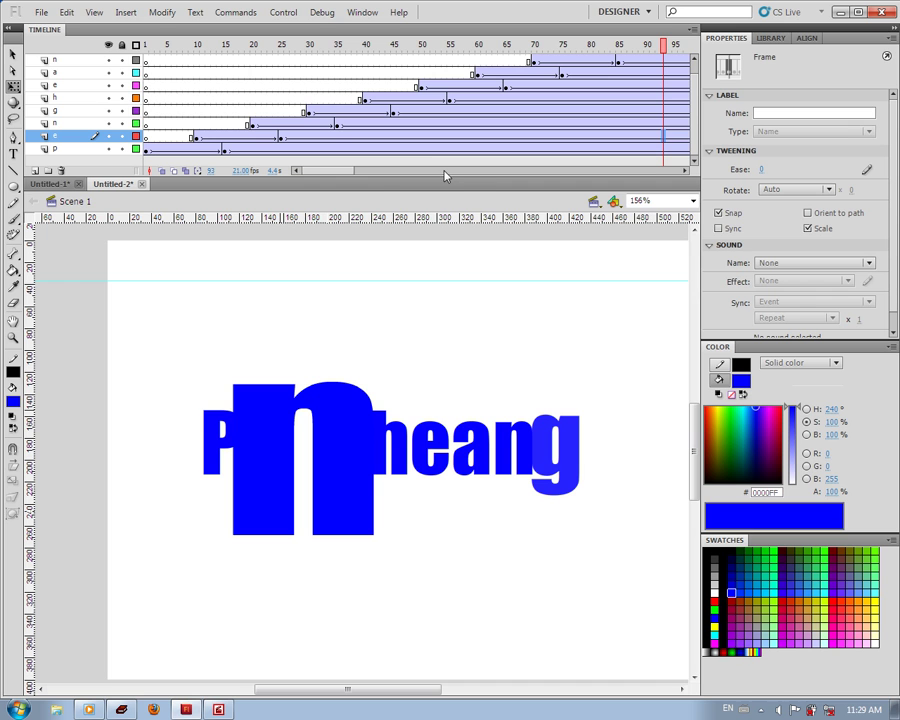
pyautogui.click(685, 170)
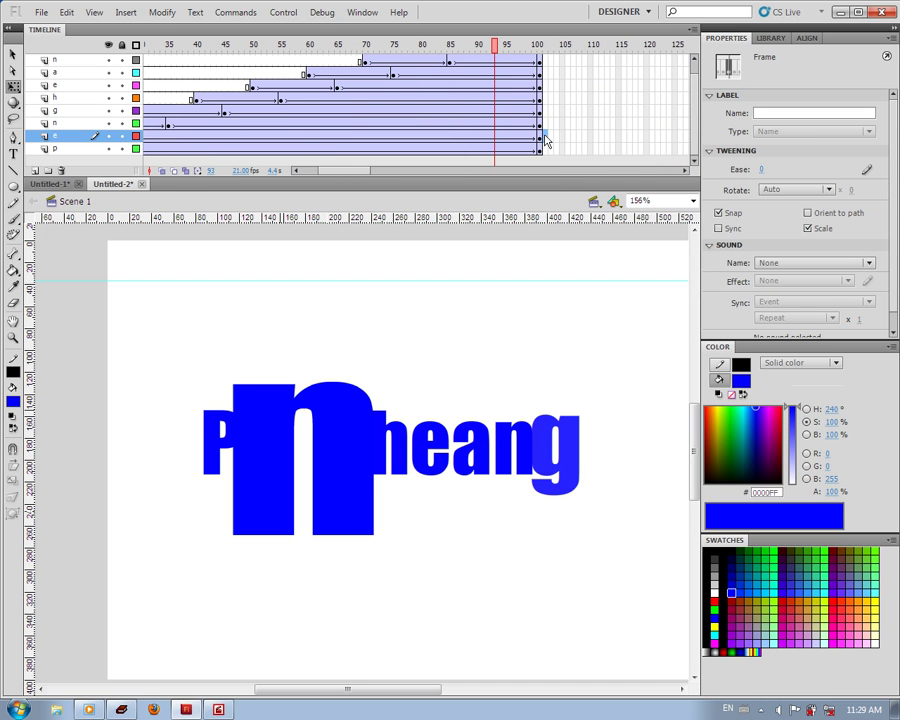
pyautogui.click(541, 146)
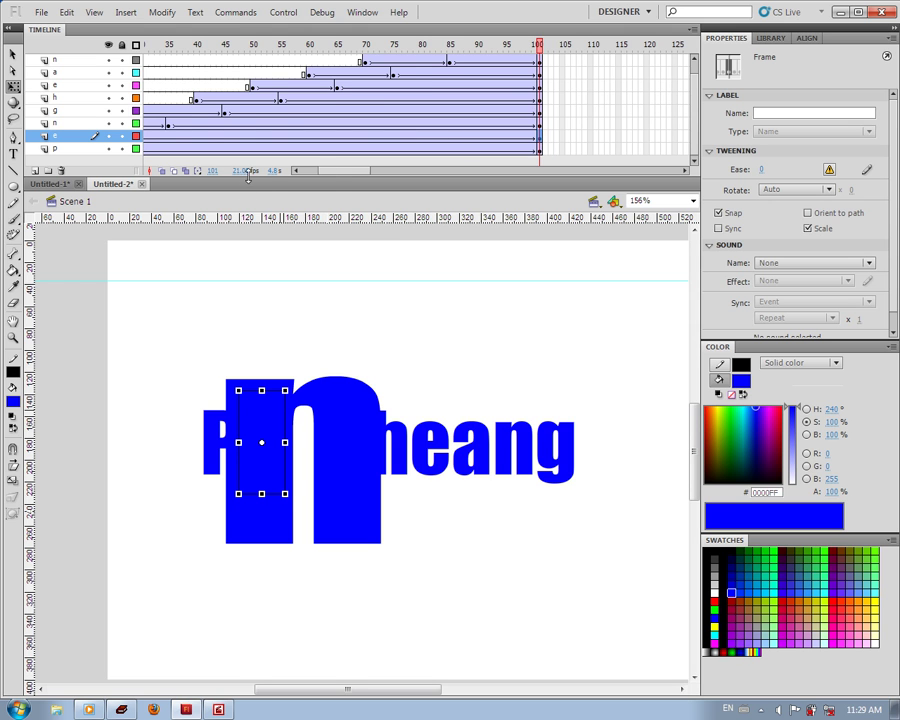
# Step: Remove the classic tween between frames 35 and 101 of the lower n layer
pyautogui.moveTo(327, 171); pyautogui.dragTo(321, 172)
pyautogui.moveTo(318, 171)
pyautogui.mouseDown()
pyautogui.moveTo(337, 165)
pyautogui.moveTo(324, 172)
pyautogui.mouseUp()
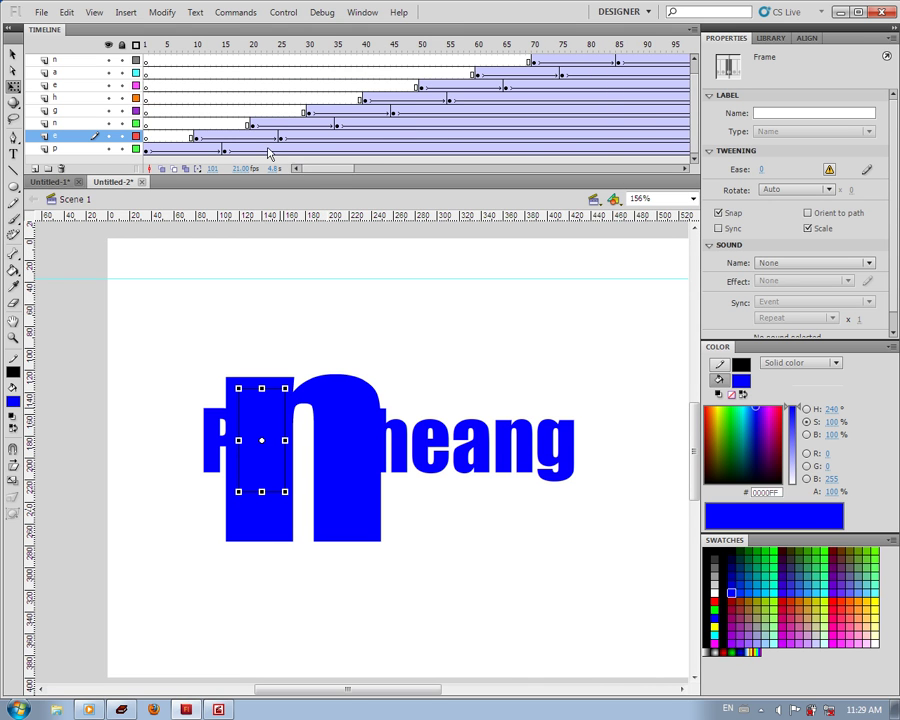
pyautogui.click(285, 141)
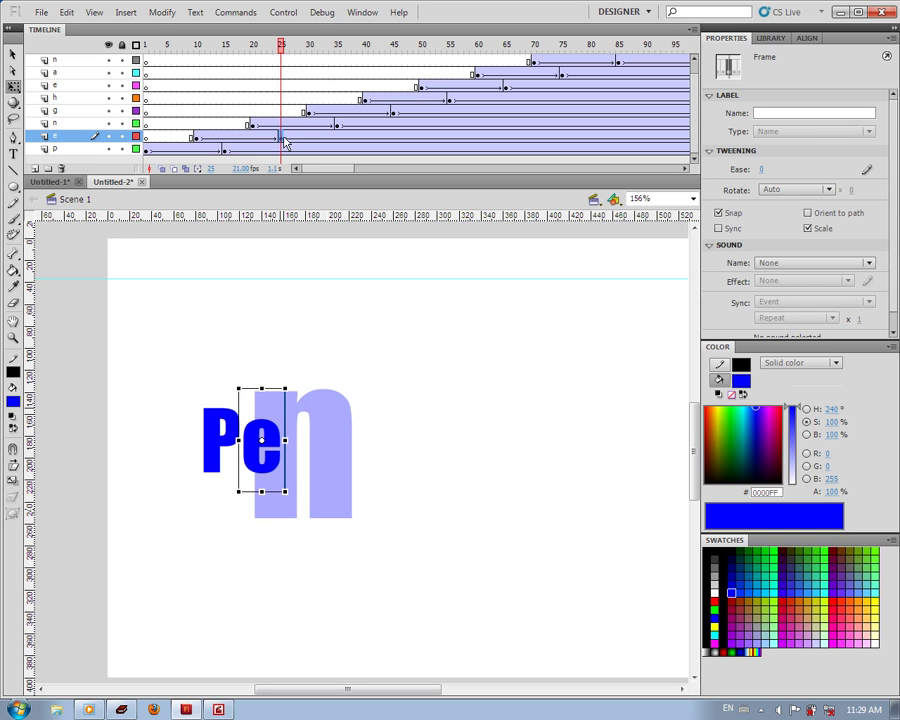
pyautogui.click(340, 125)
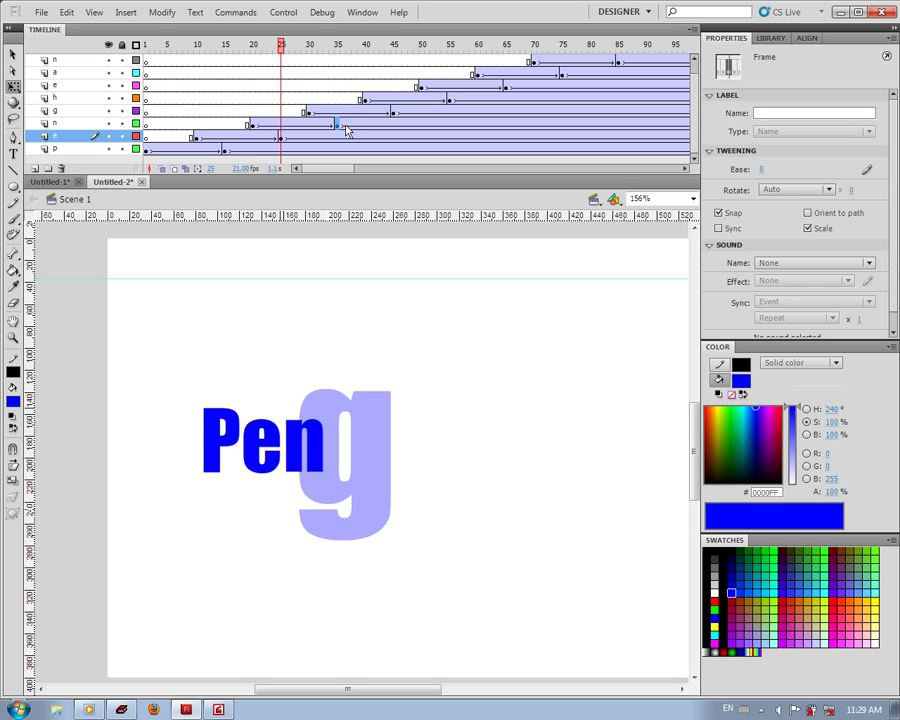
pyautogui.moveTo(345, 126); pyautogui.dragTo(608, 127)
pyautogui.moveTo(663, 138); pyautogui.dragTo(657, 130)
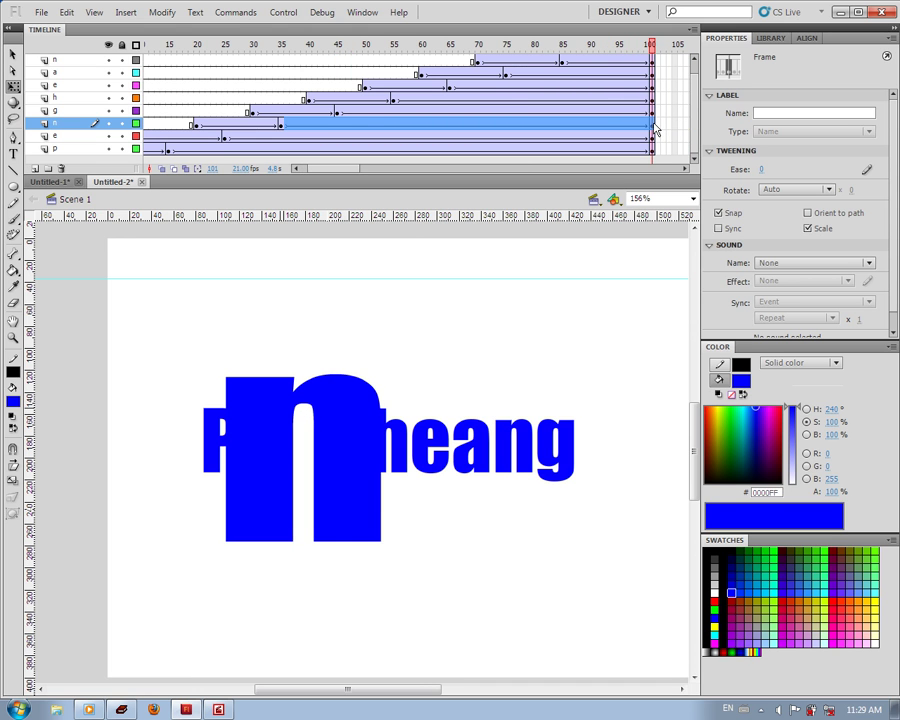
pyautogui.rightClick(656, 130)
pyautogui.click(664, 131)
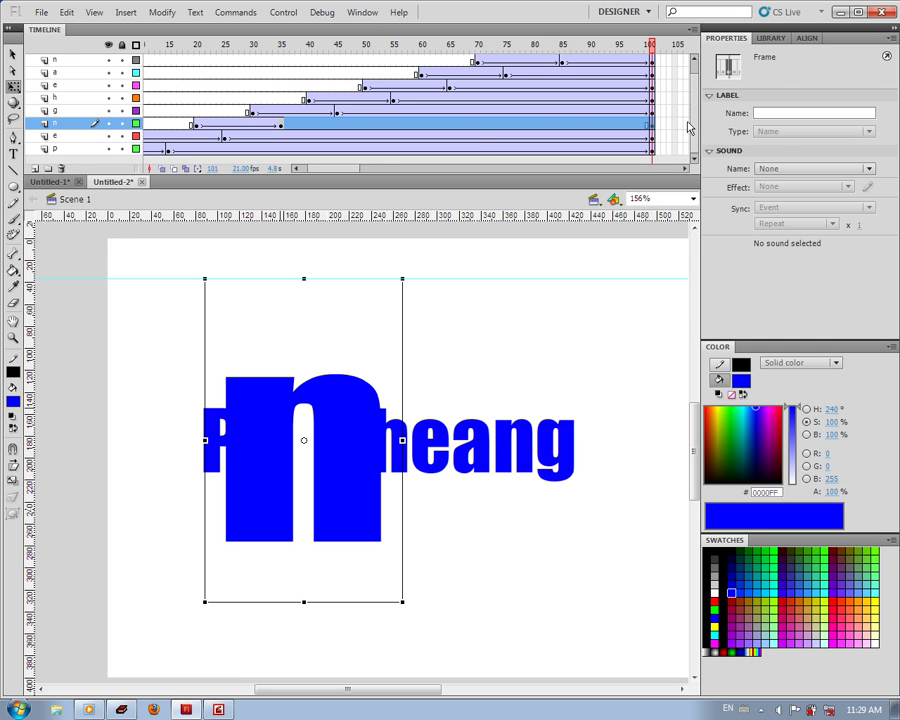
# Step: Remove frames 35 through 101 of the lower n layer
pyautogui.click(661, 125)
pyautogui.click(652, 126)
pyautogui.rightClick(653, 127)
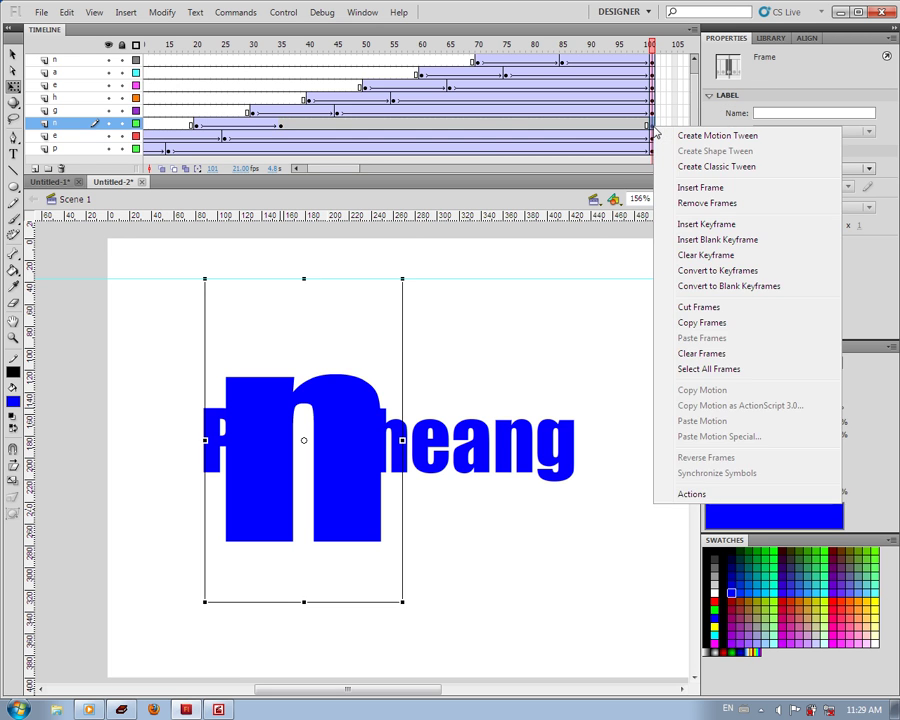
pyautogui.click(695, 187)
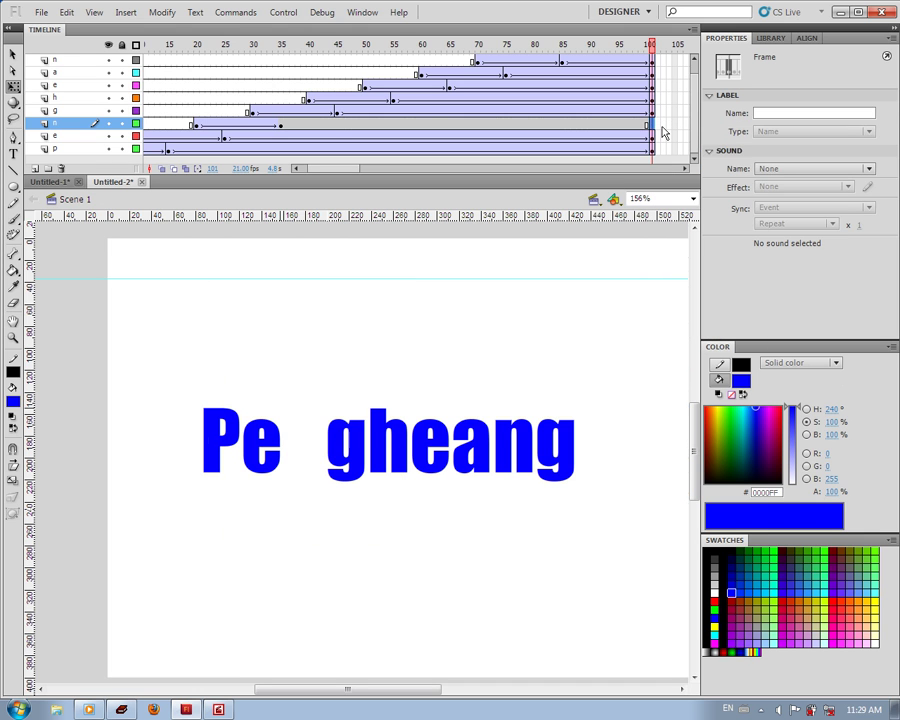
pyautogui.moveTo(556, 130); pyautogui.dragTo(281, 124)
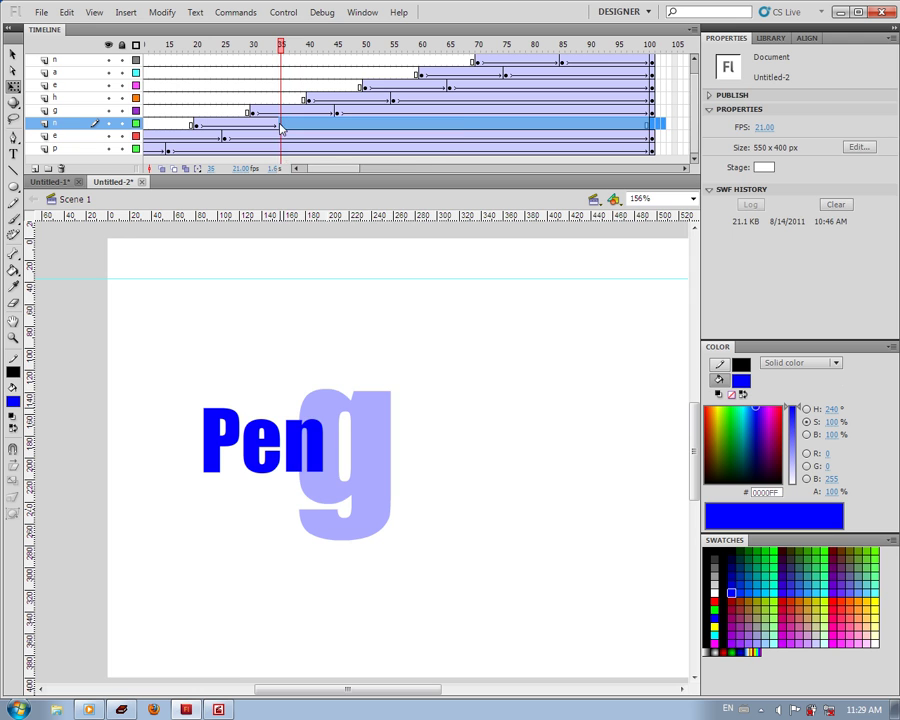
pyautogui.rightClick(281, 124)
pyautogui.click(326, 201)
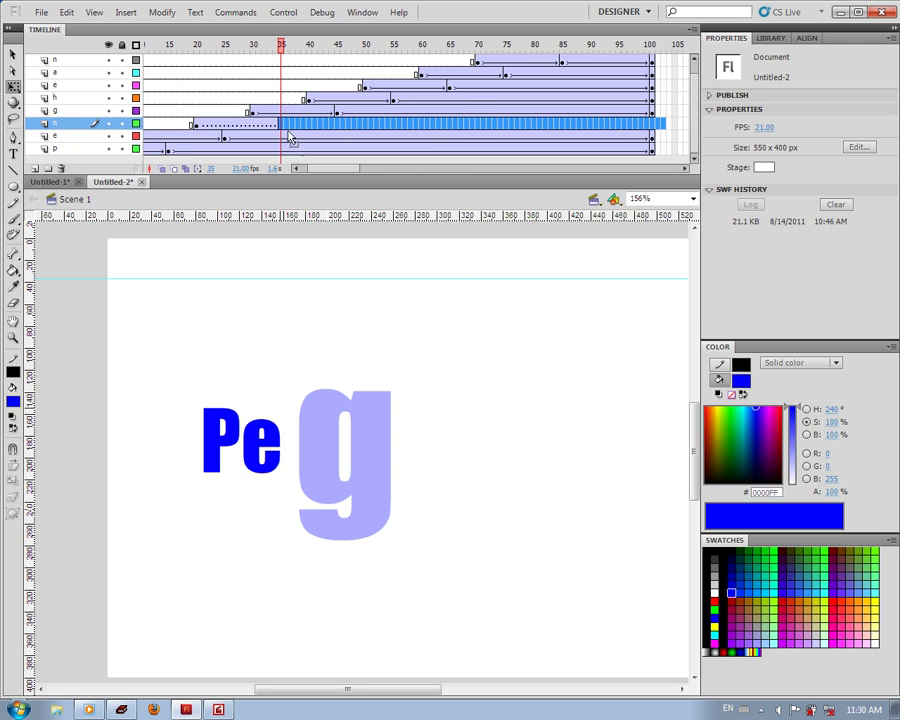
# Step: Insert a keyframe at frame 35 of the lower n layer
pyautogui.click(196, 124)
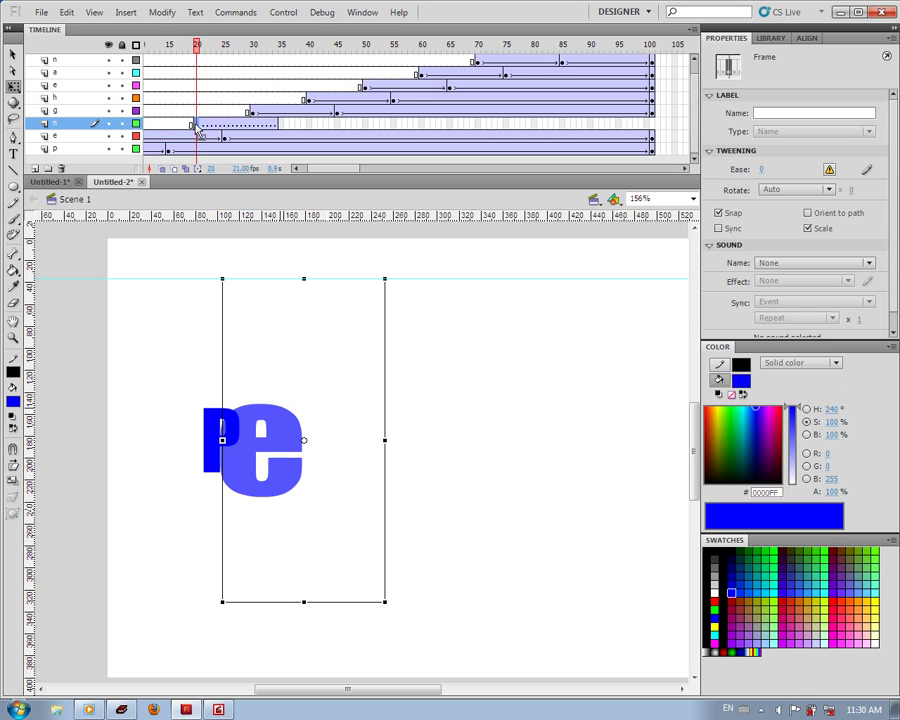
pyautogui.click(282, 125)
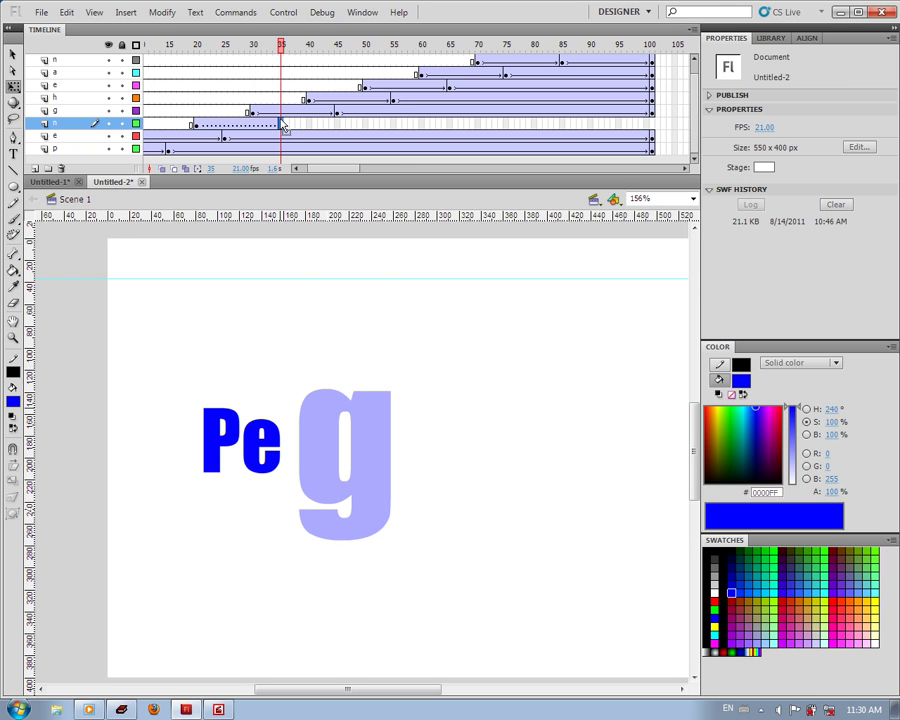
pyautogui.press('F6')
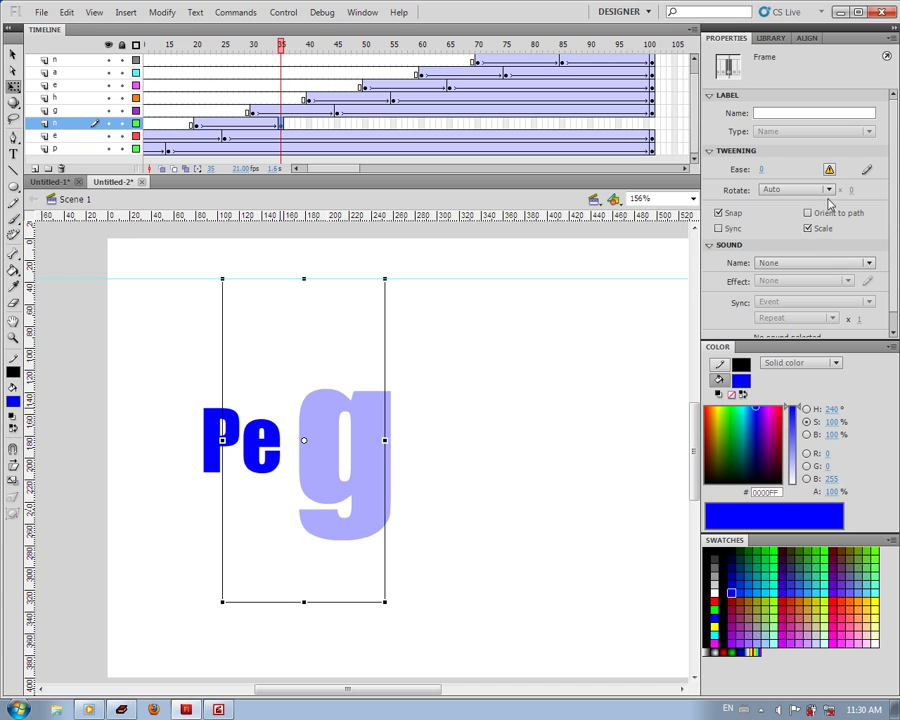
# Step: Select the n on frame 35 of the lower n layer and switch its color effect to Brightness
pyautogui.click(788, 190)
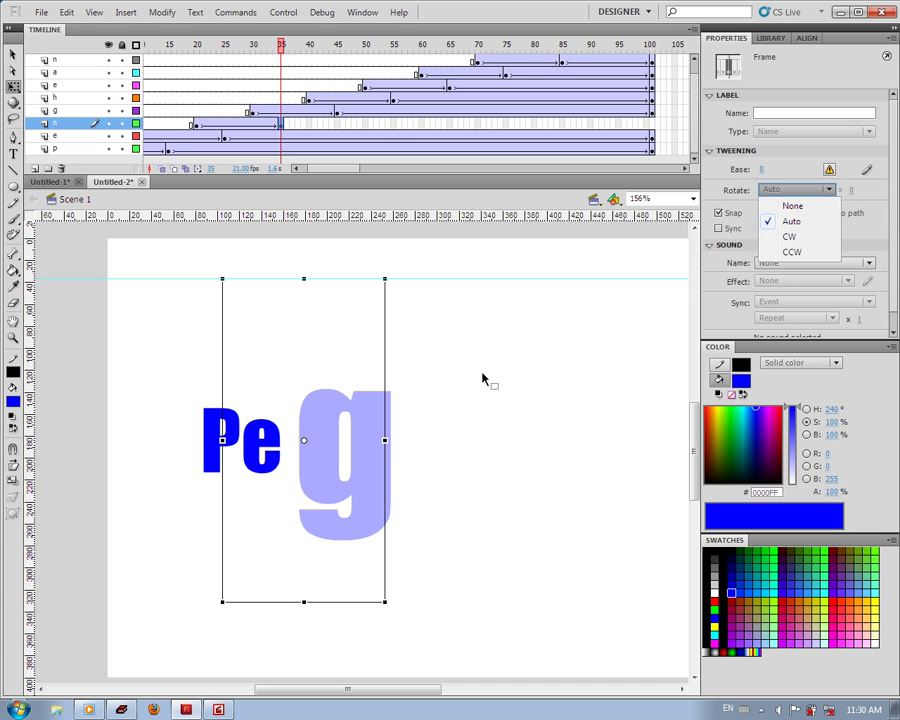
pyautogui.click(341, 417)
pyautogui.click(307, 440)
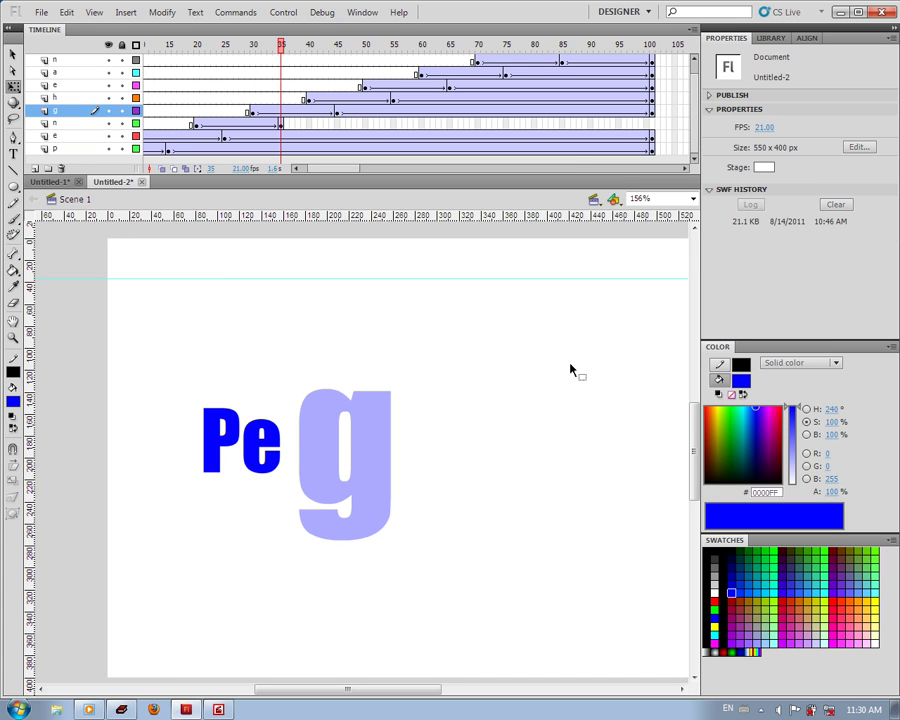
pyautogui.click(282, 124)
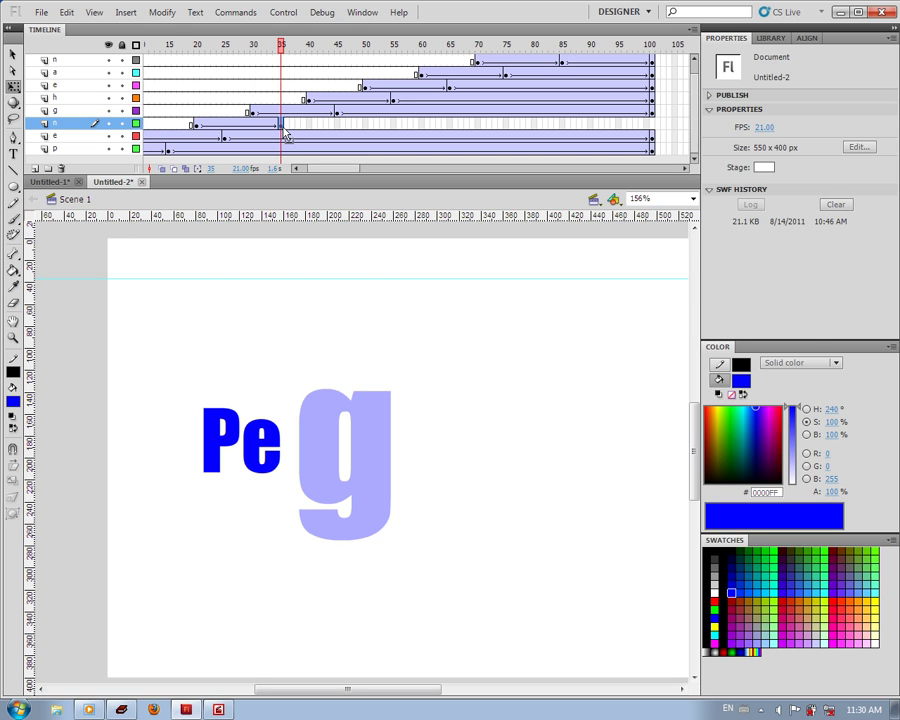
pyautogui.click(364, 423)
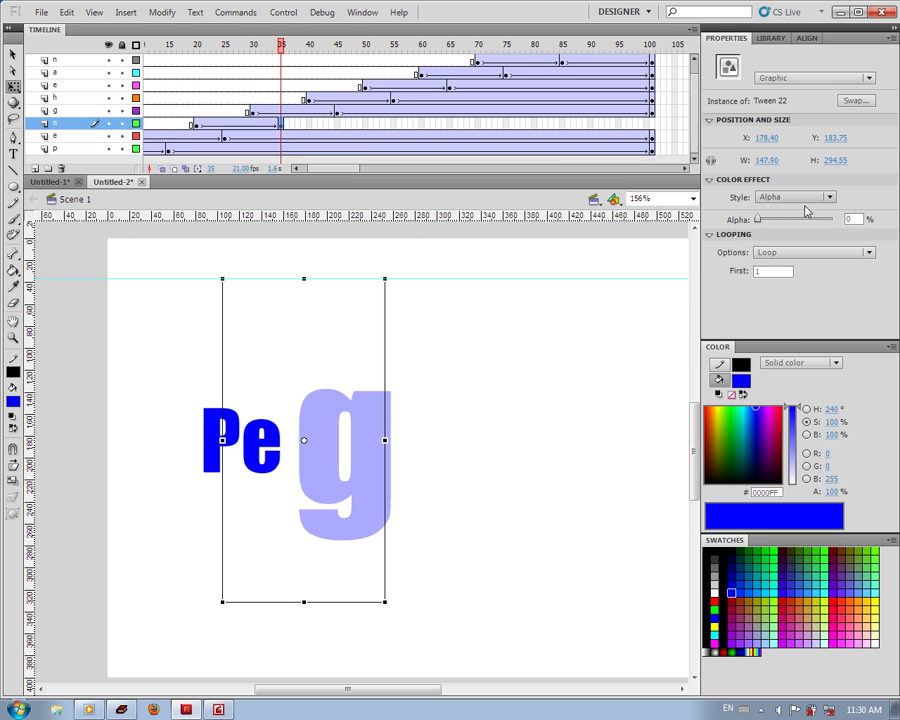
pyautogui.click(829, 198)
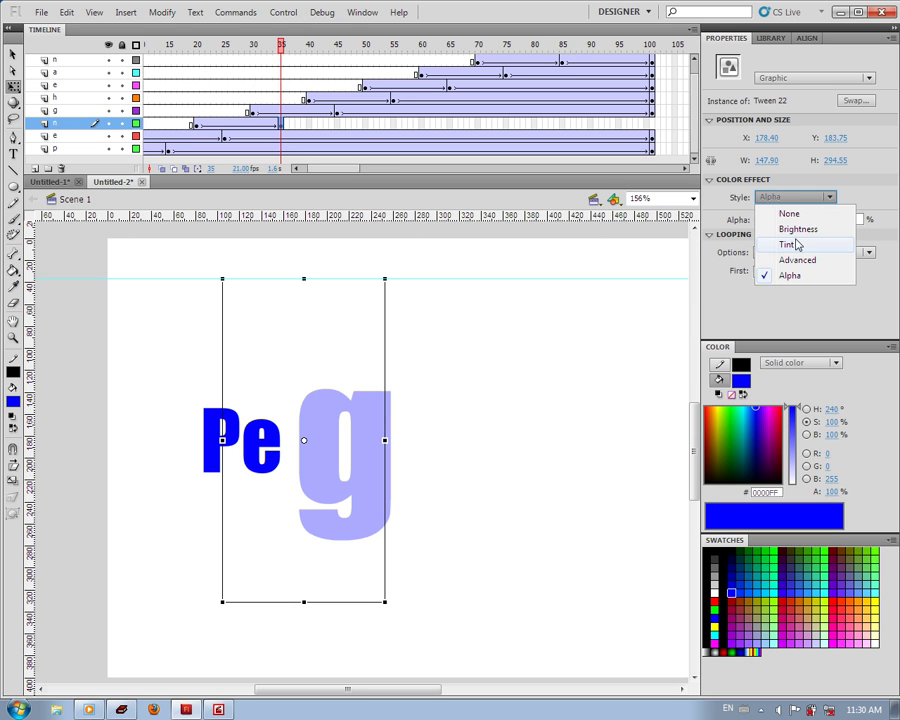
pyautogui.click(742, 226)
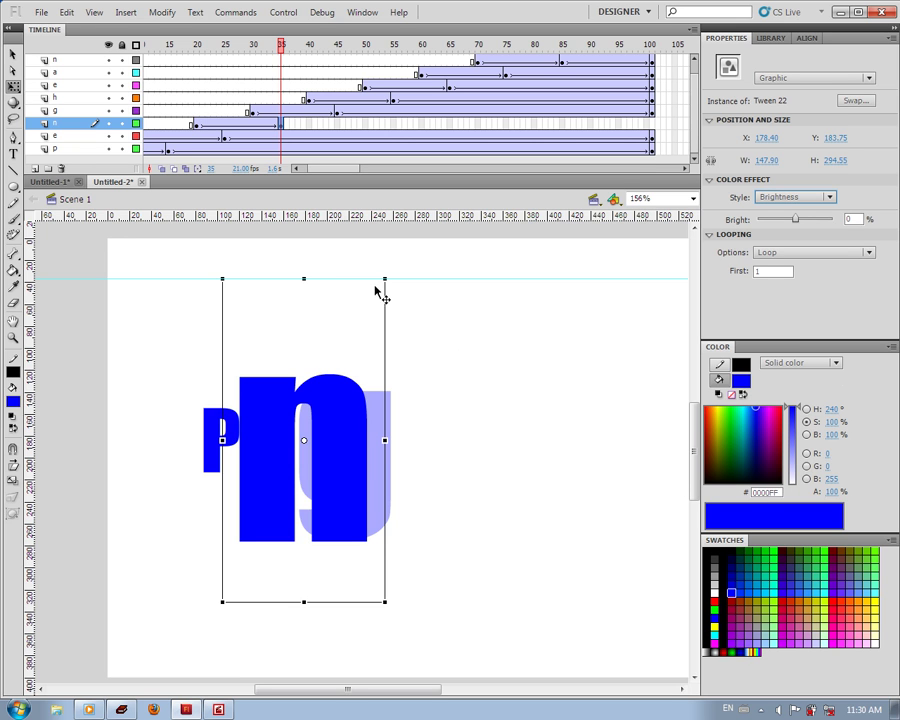
# Step: Shrink the n on frame 35 to about 43 by 89 so it matches the neighbouring letters
pyautogui.moveTo(383, 277); pyautogui.dragTo(304, 391)
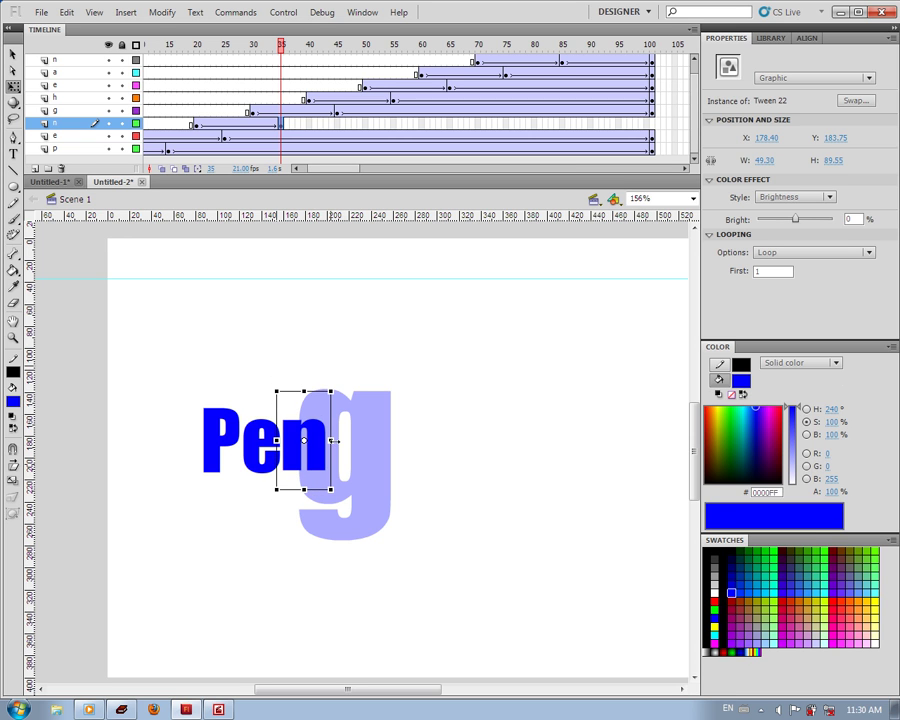
pyautogui.moveTo(332, 441); pyautogui.dragTo(328, 441)
pyautogui.moveTo(304, 391); pyautogui.dragTo(304, 396)
pyautogui.moveTo(305, 486); pyautogui.dragTo(305, 497)
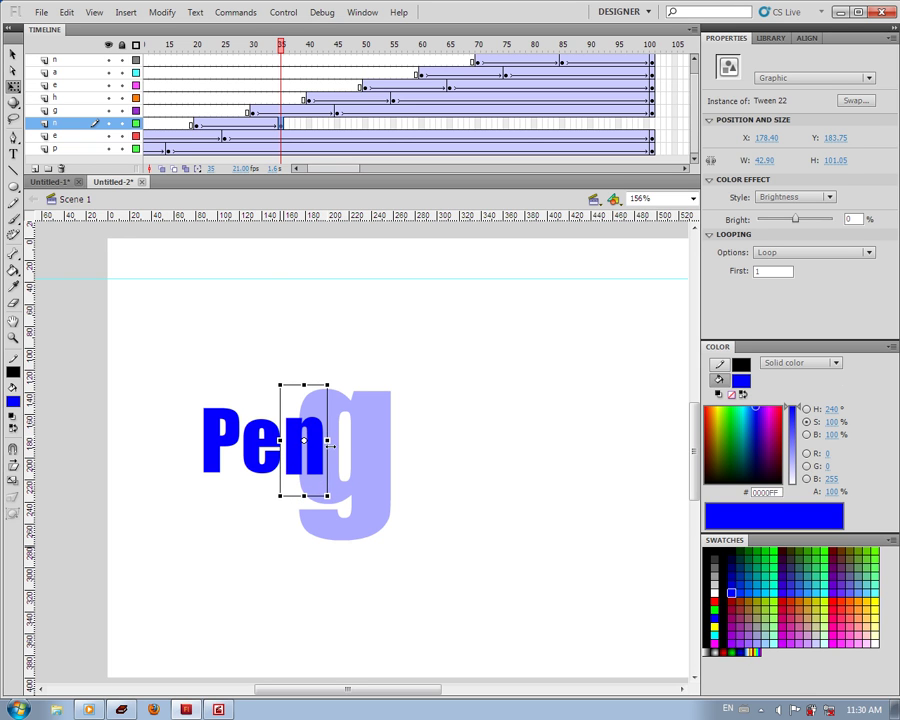
pyautogui.moveTo(304, 384); pyautogui.dragTo(304, 390)
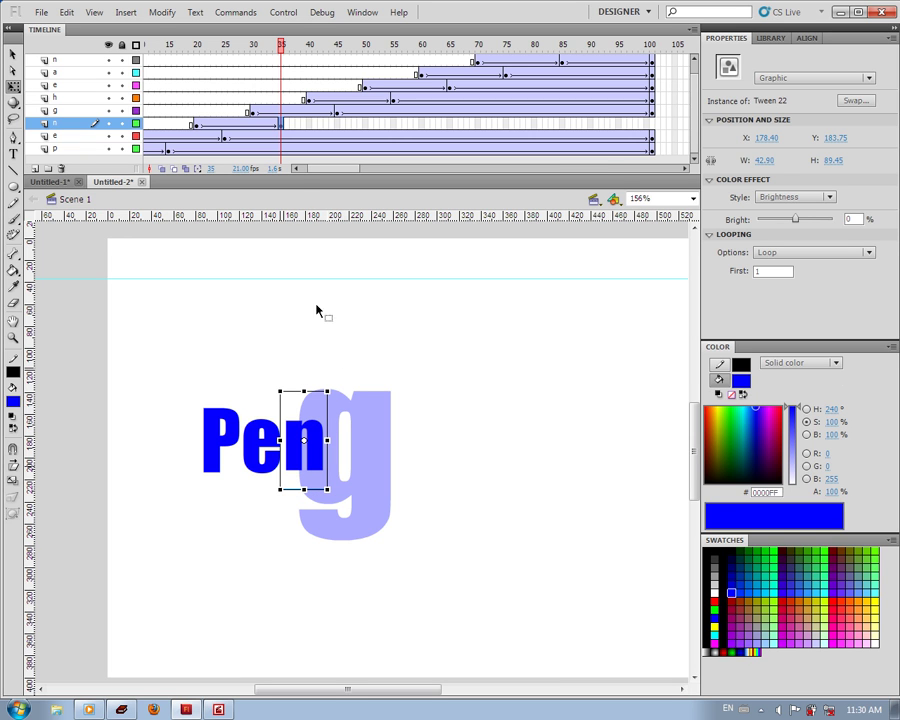
# Step: Insert a keyframe at frame 101 of the lower n layer to extend its letter-sized n to the end
pyautogui.click(287, 130)
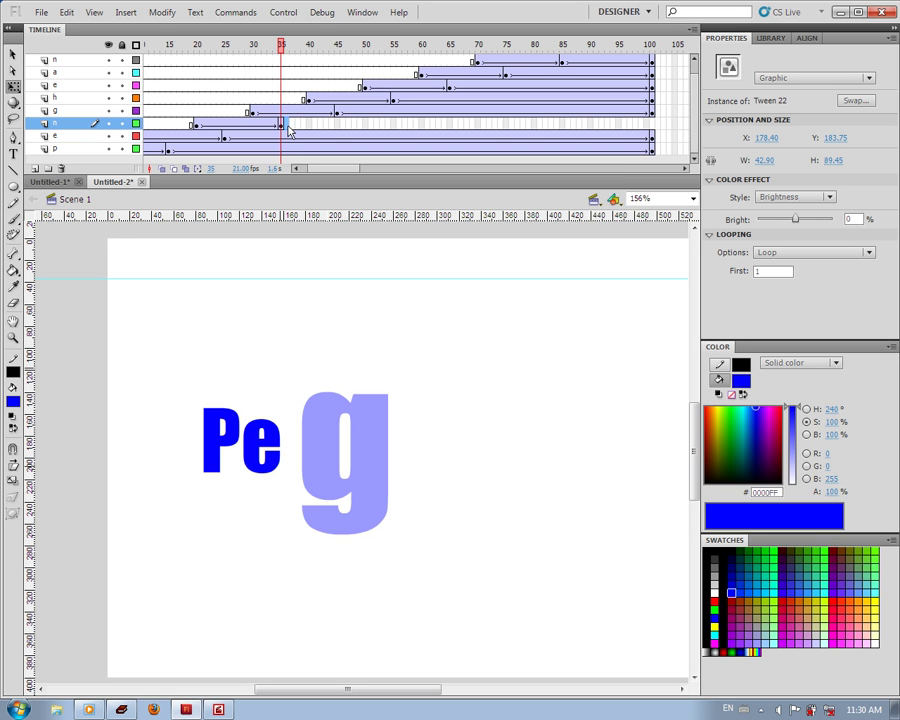
pyautogui.click(288, 130)
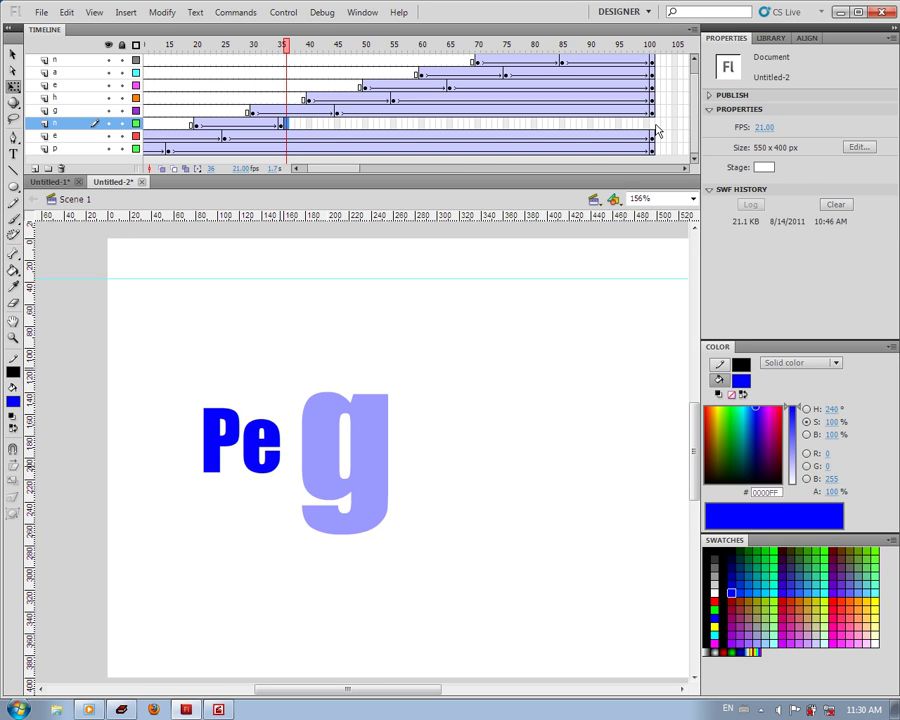
pyautogui.click(652, 127)
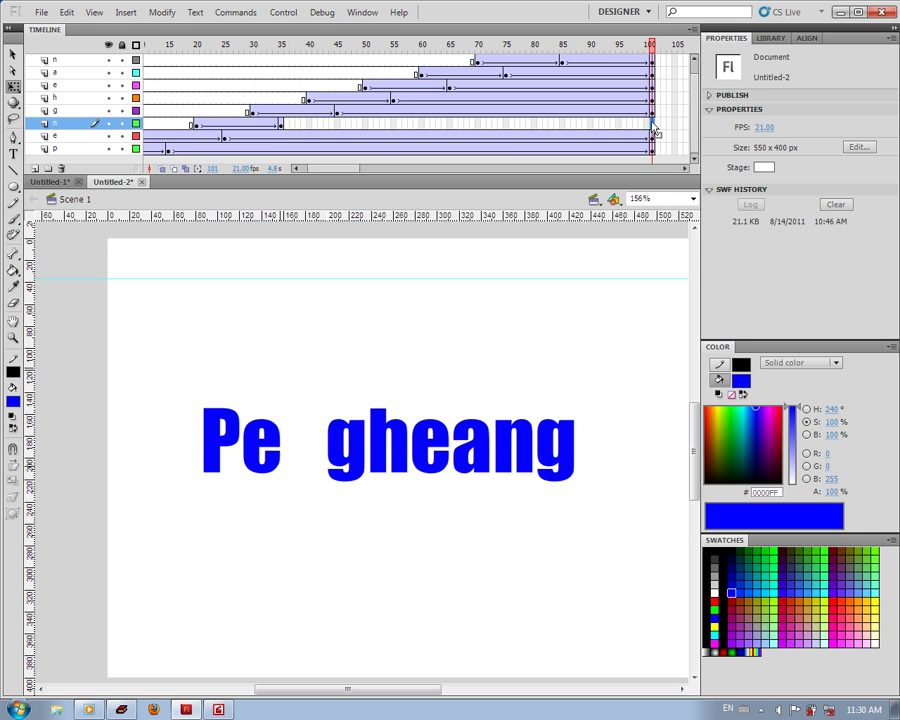
pyautogui.press('F6')
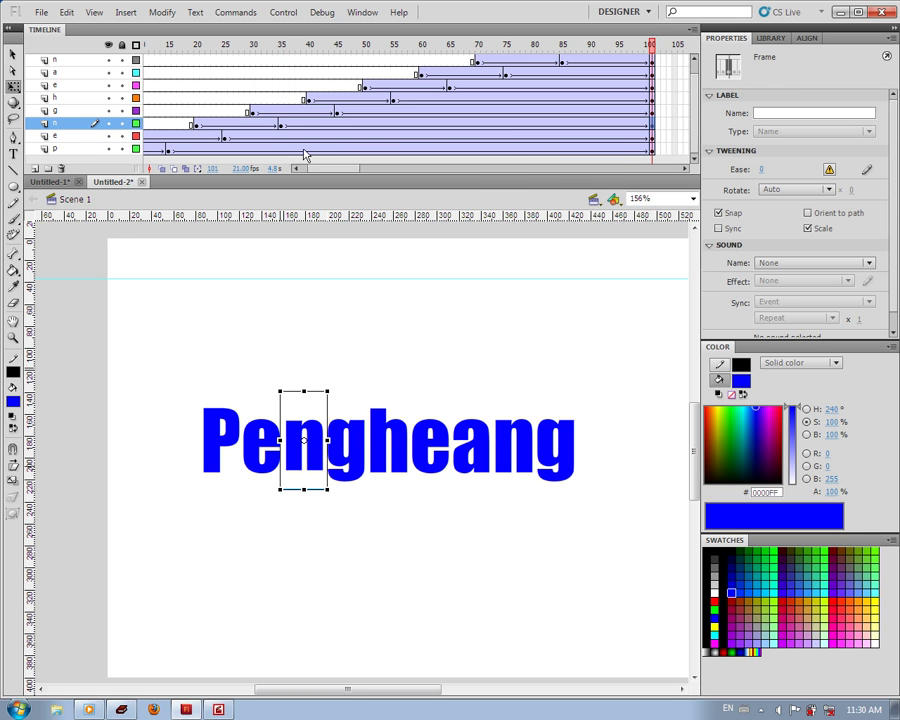
# Step: Set the frame rate to 31 fps and play the animation from the start to about frame 55
pyautogui.moveTo(233, 172); pyautogui.dragTo(244, 174)
pyautogui.press('Return')
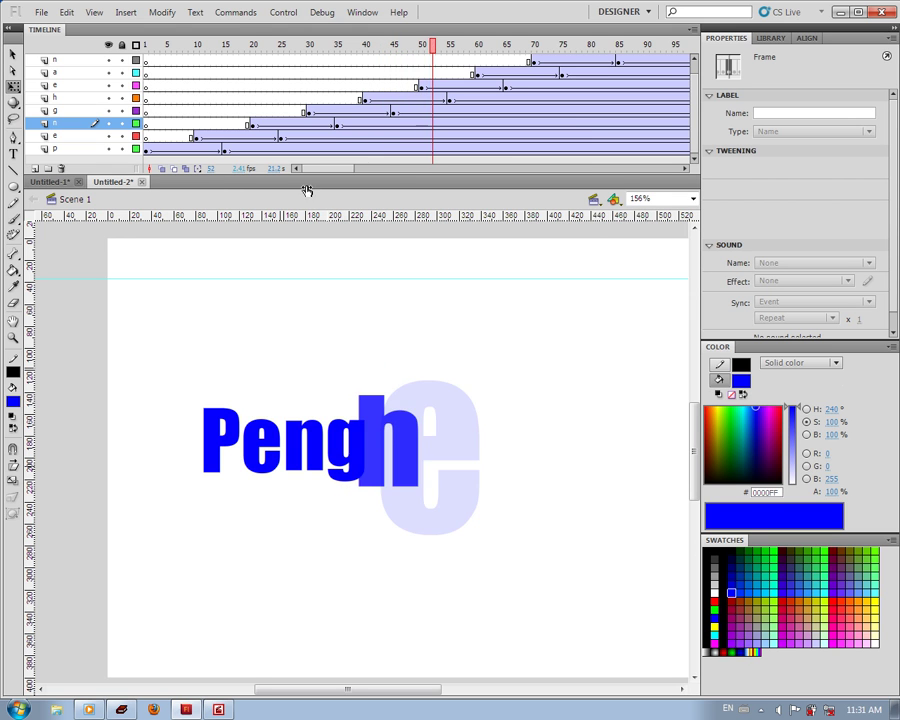
pyautogui.click(645, 136)
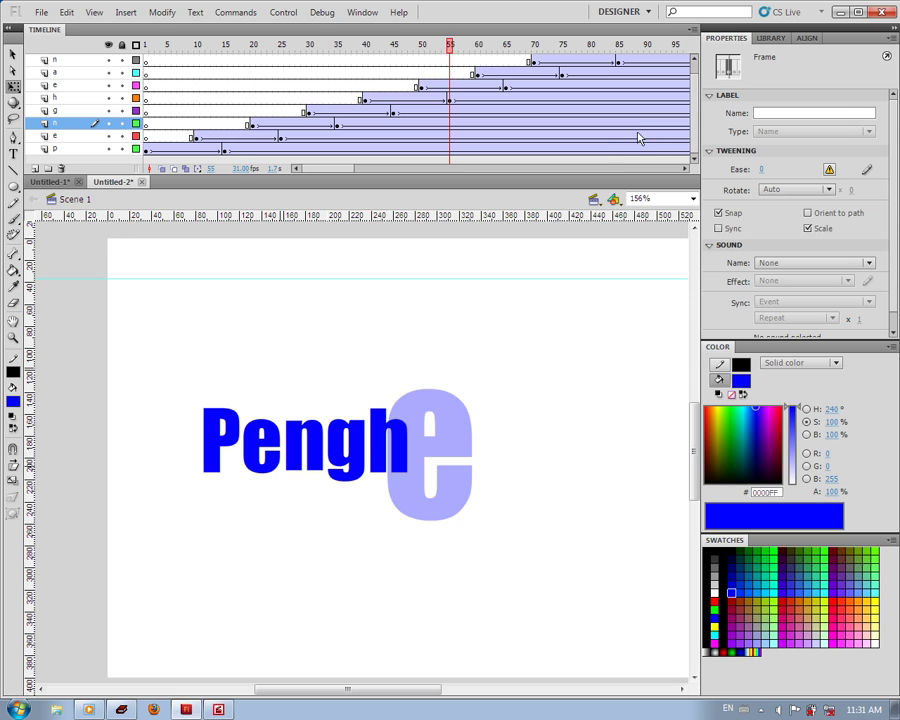
# Step: Raise the frame rate above 31 fps and play the whole animation through frame 101
pyautogui.click(245, 172)
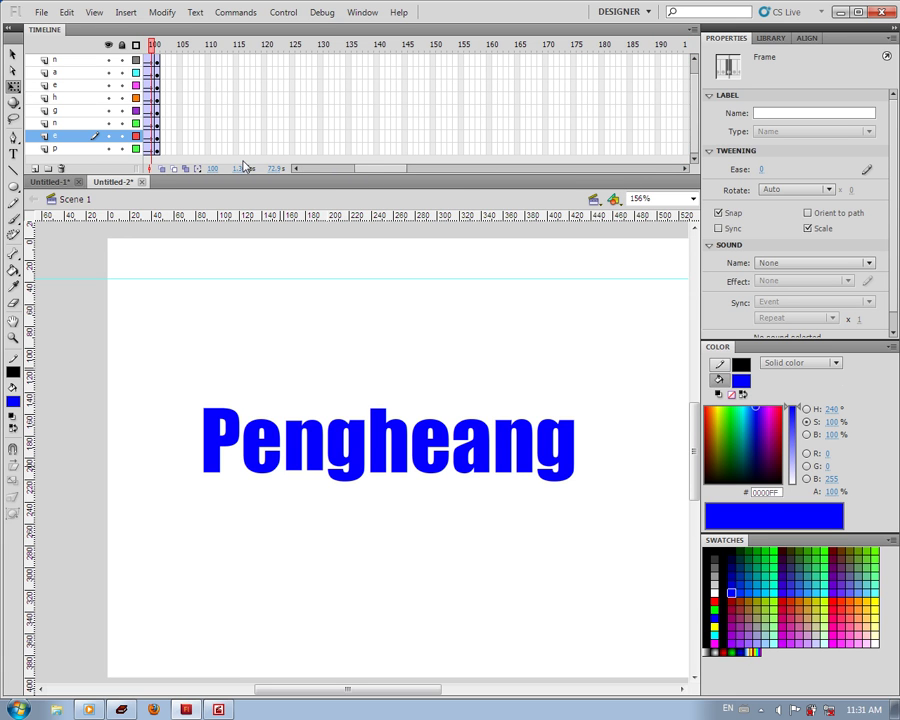
pyautogui.moveTo(369, 169); pyautogui.dragTo(283, 174)
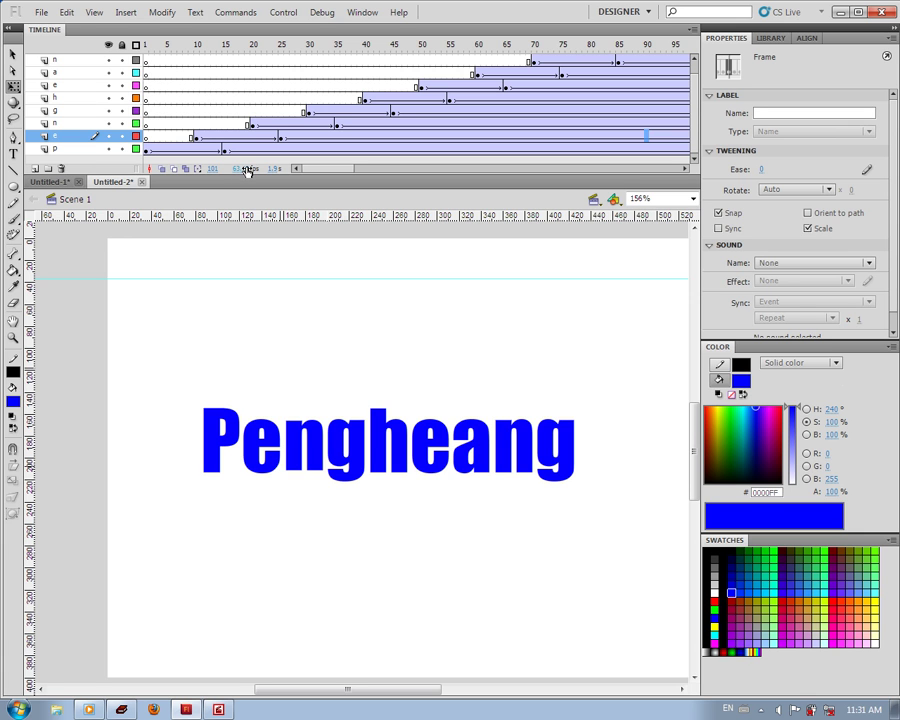
pyautogui.press('Return')
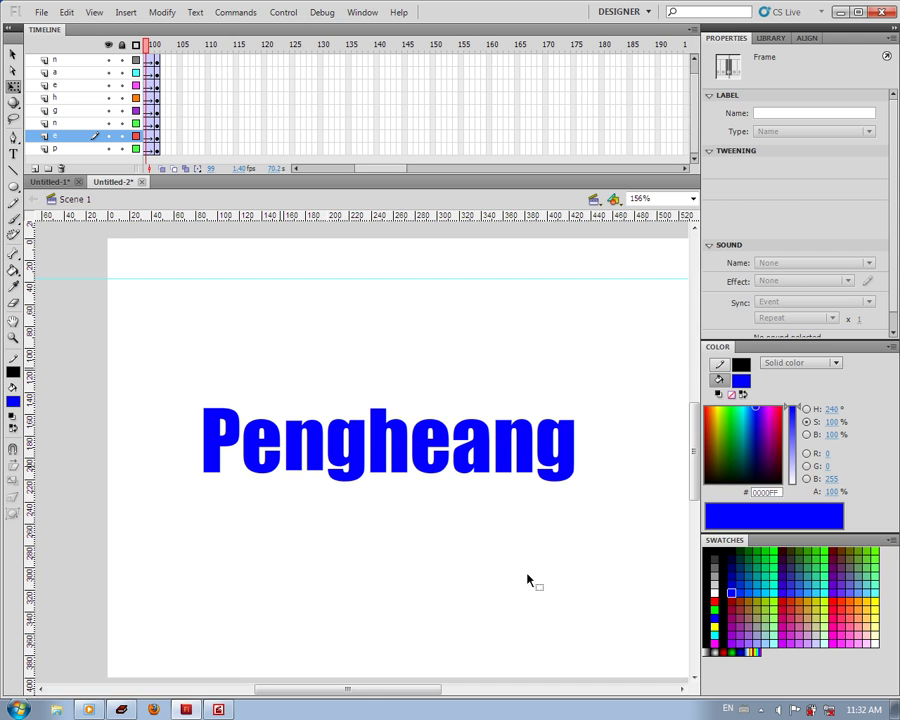
pyautogui.click(218, 708)
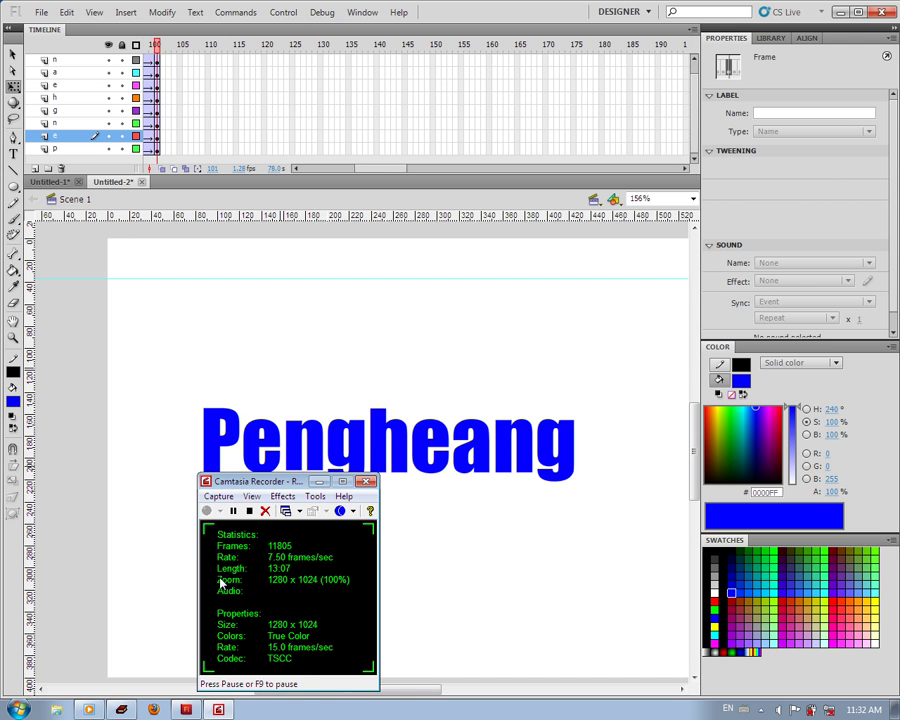